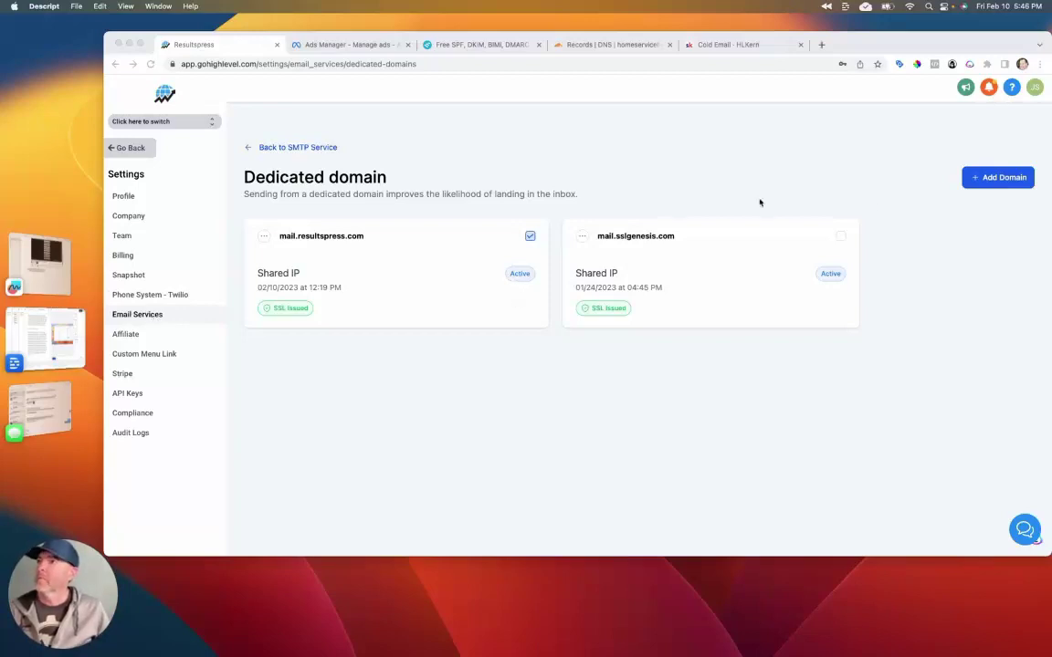
Step: Open HighLevel's Add new domain form for a dedicated sending domain
click(1016, 184)
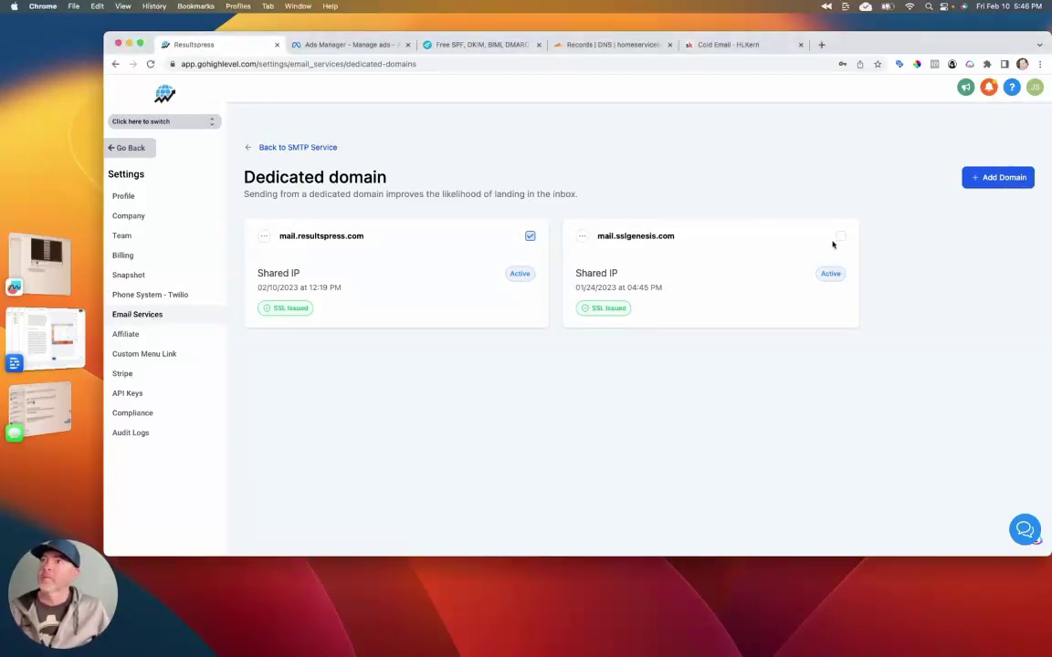
click(967, 176)
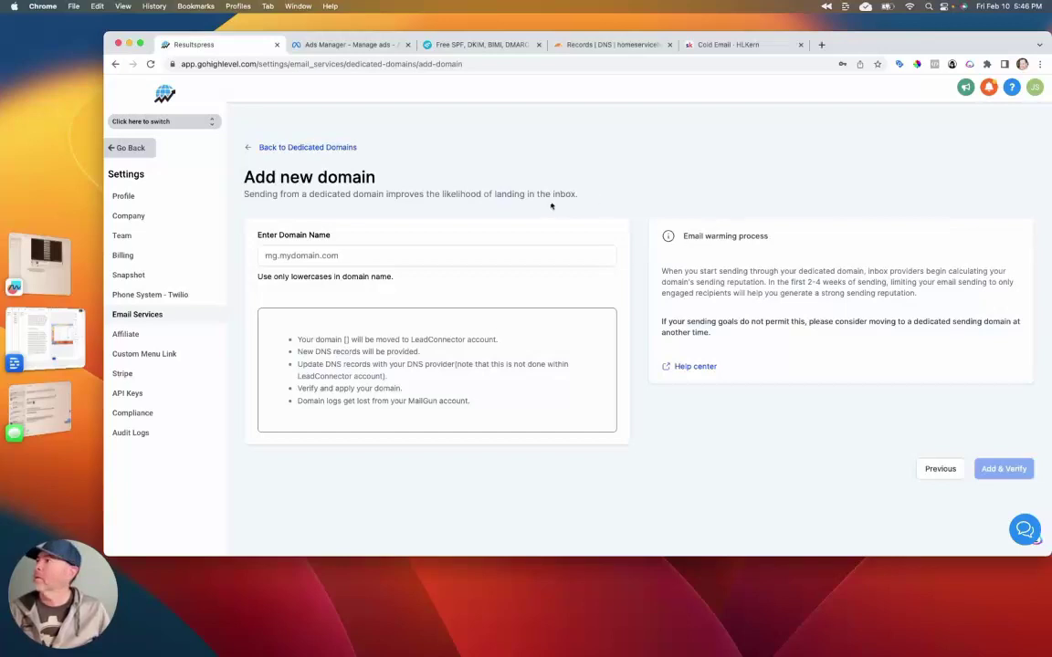
Step: Enter m.homeservicehq.com as the dedicated sending domain and submit it with Add & Verify
click(336, 261)
text(m)
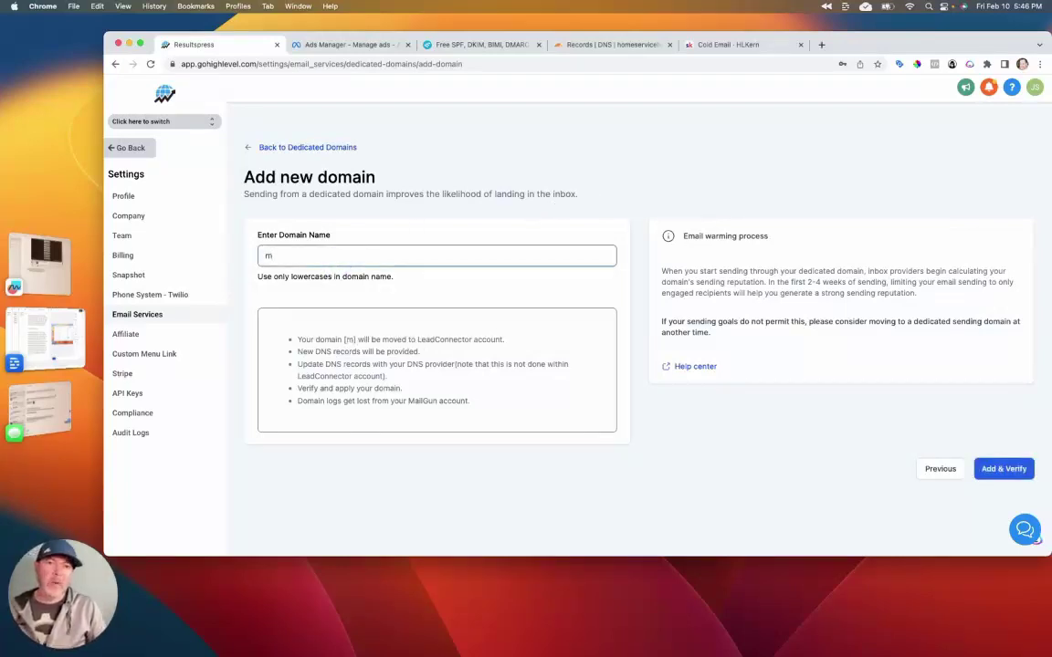
text(.)
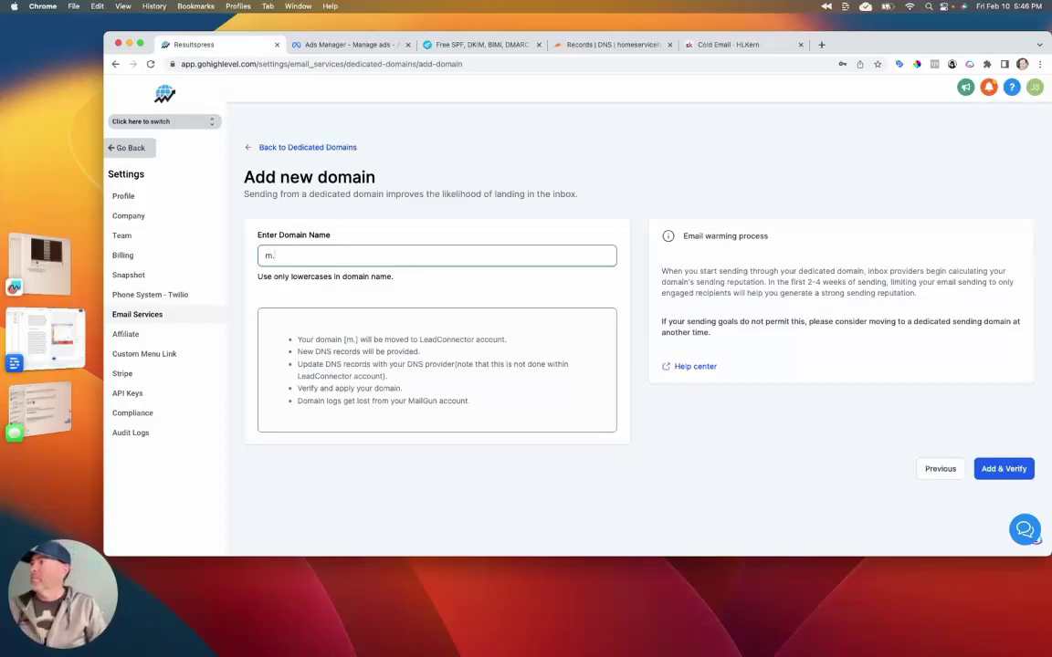
text(home)
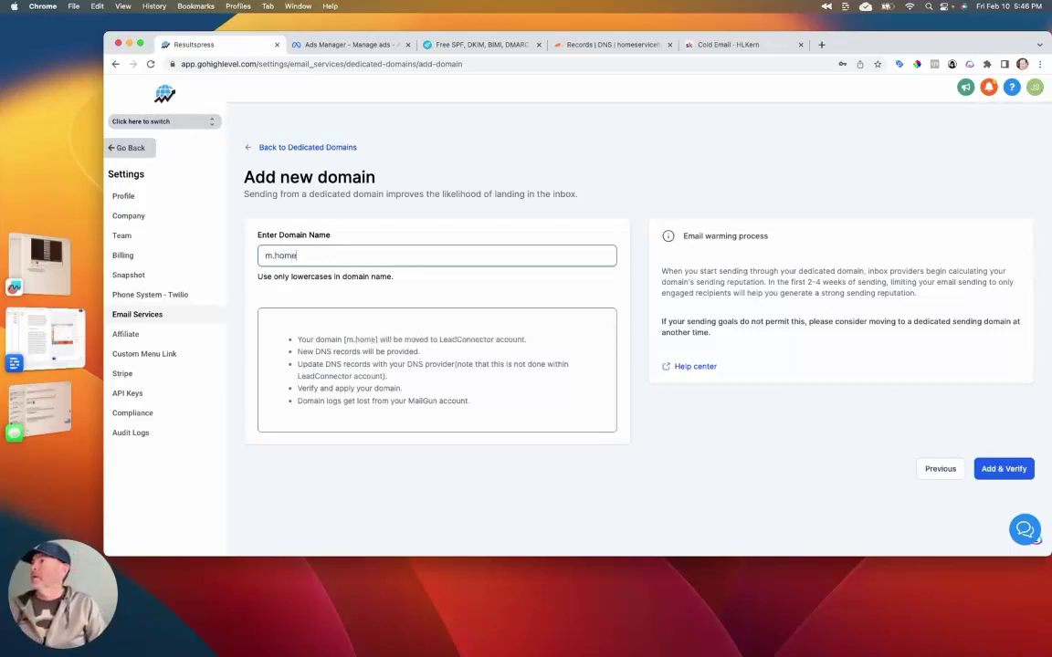
text(servicehq.com)
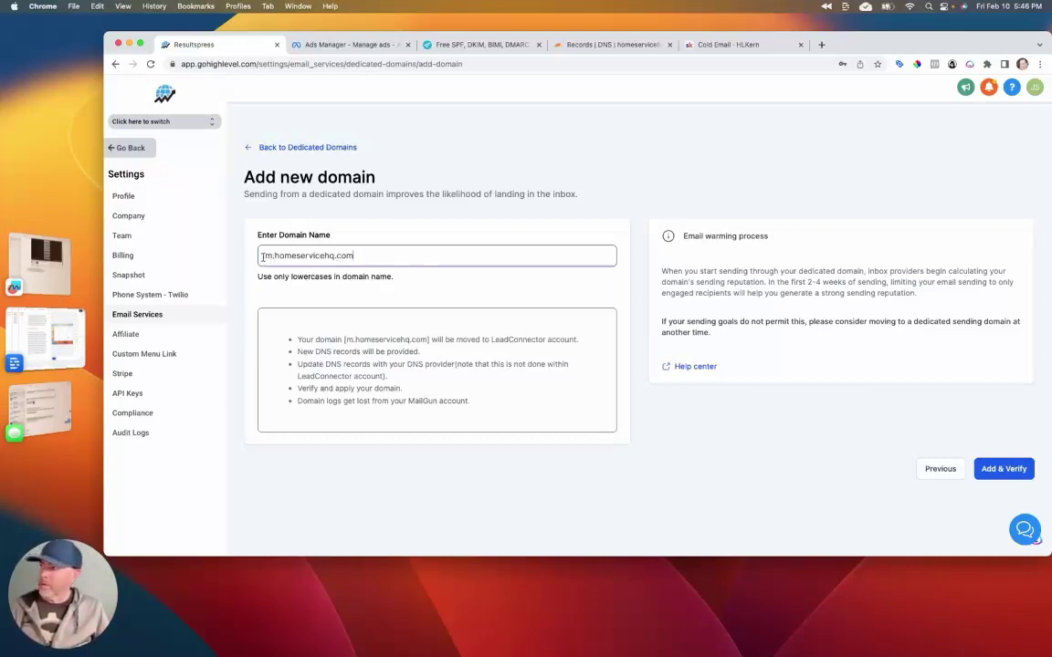
drag(266, 256, 273, 256)
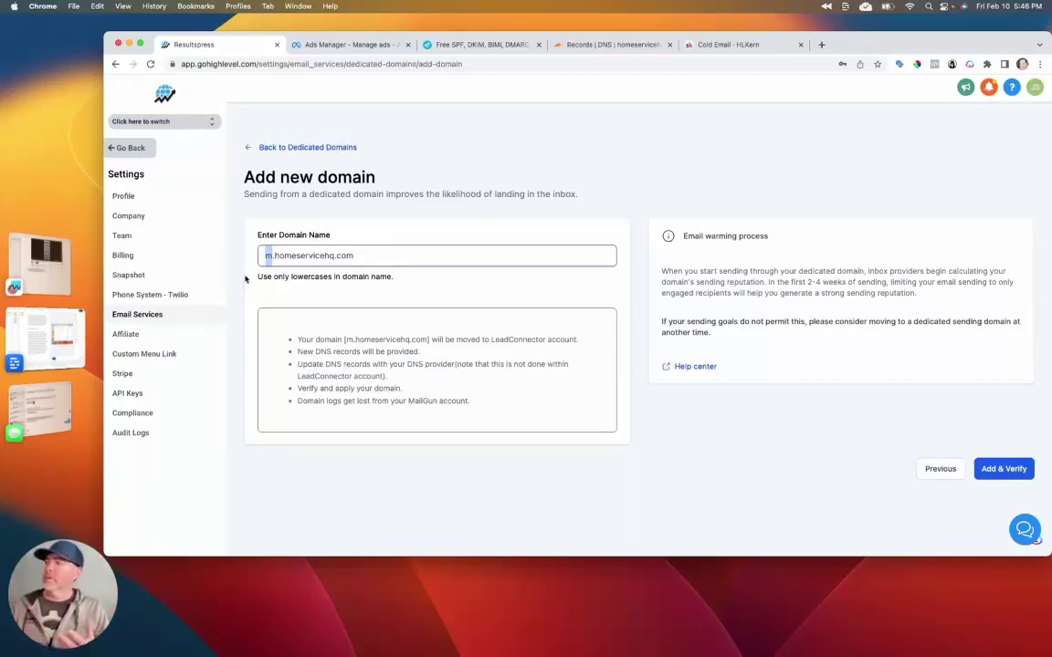
text(mail)
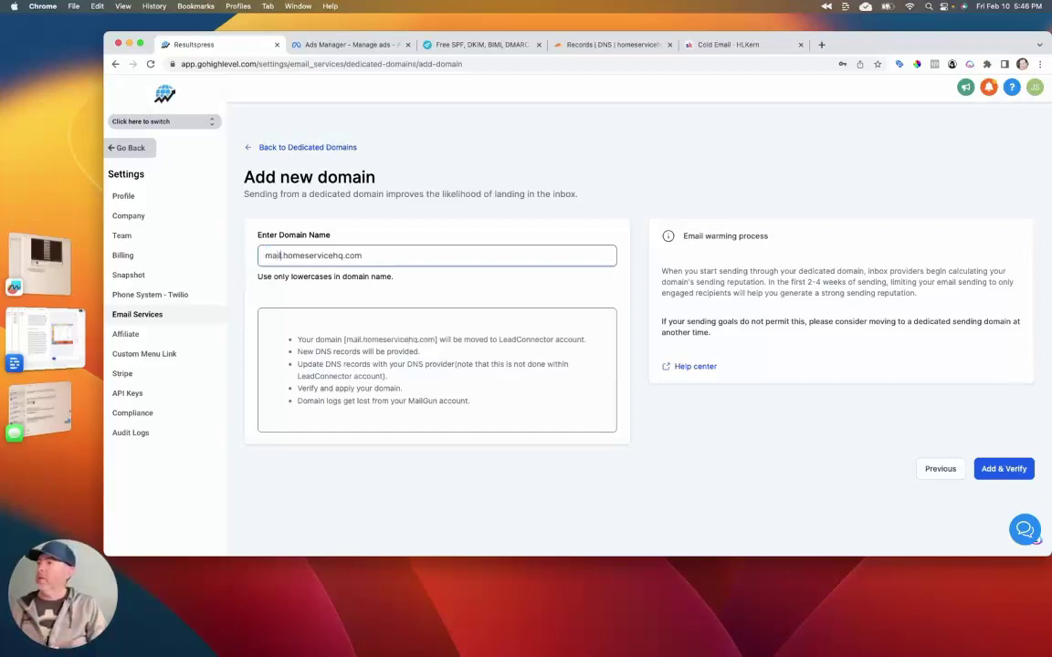
key(BackSpace)
key(BackSpace)
key(BackSpace)
key(BackSpace)
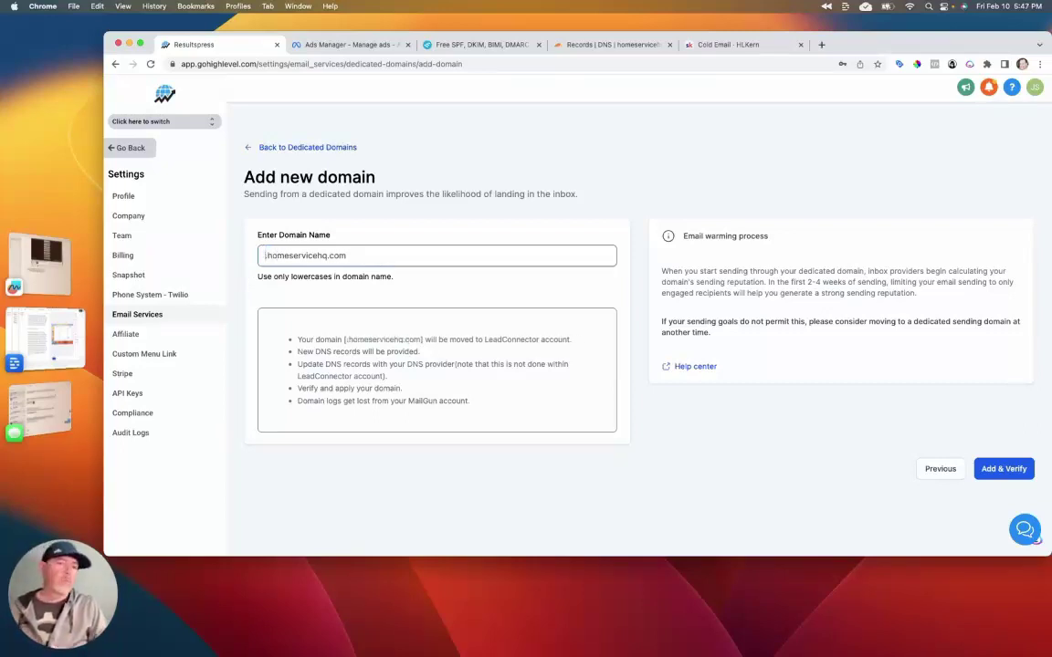
text(m)
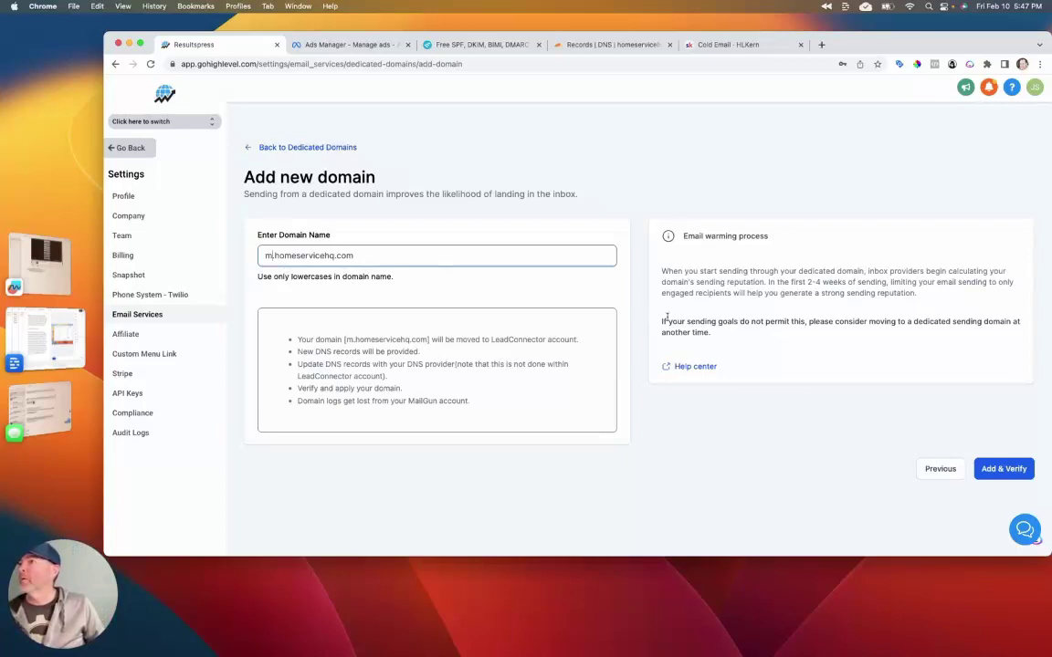
click(1004, 470)
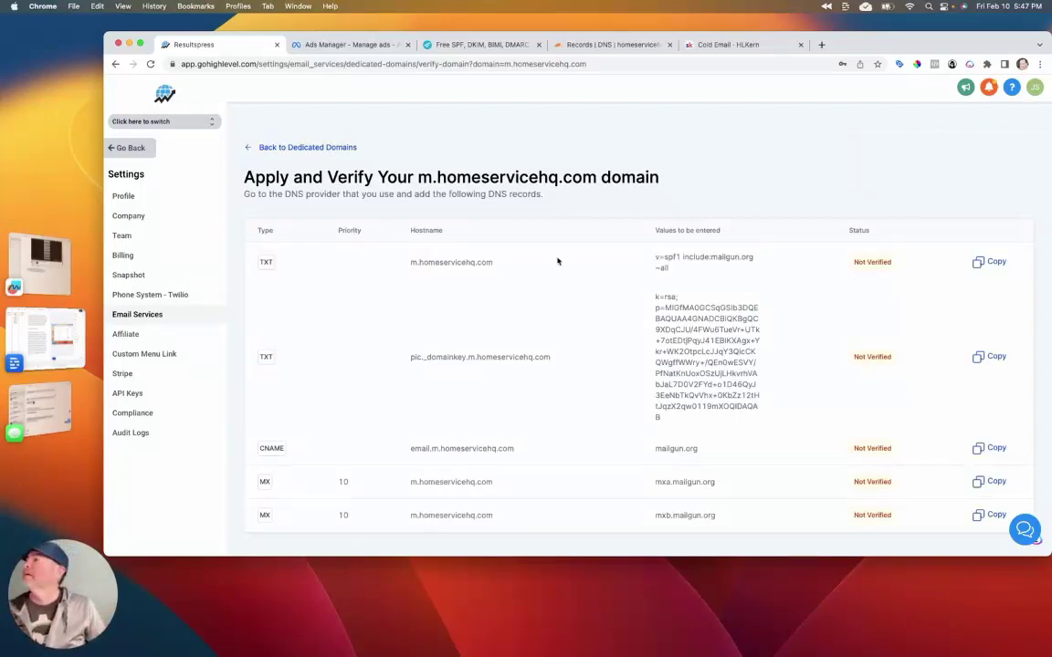
Step: Review the required Mailgun DNS records, copy the SPF TXT value, and go to Cloudflare DNS
scroll(375, 247, down, 2)
scroll(375, 245, down, 1)
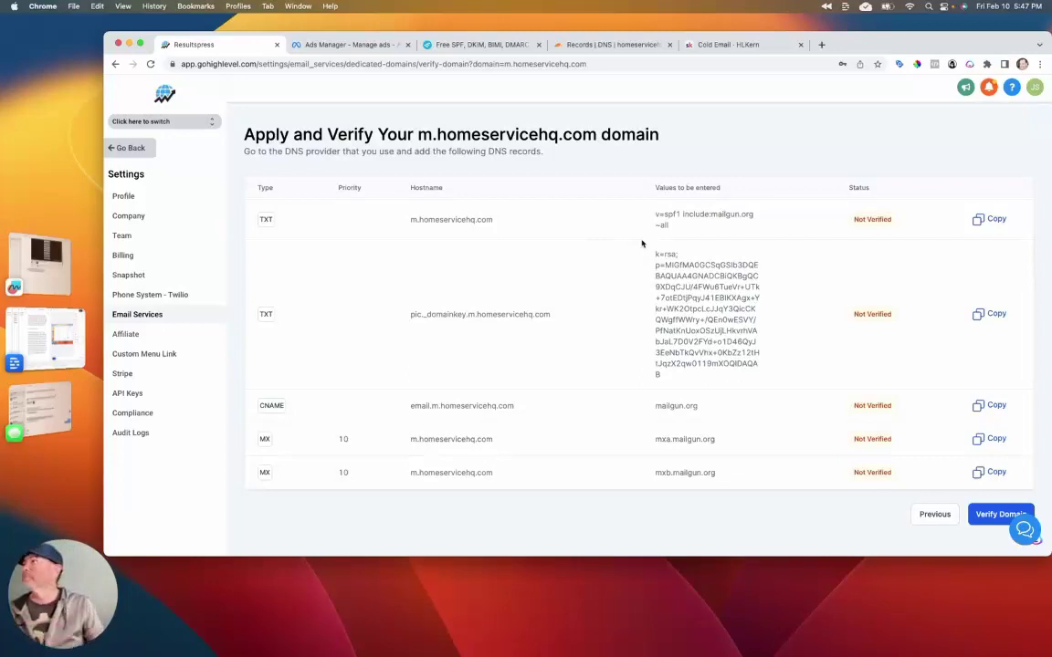
scroll(642, 243, up, 1)
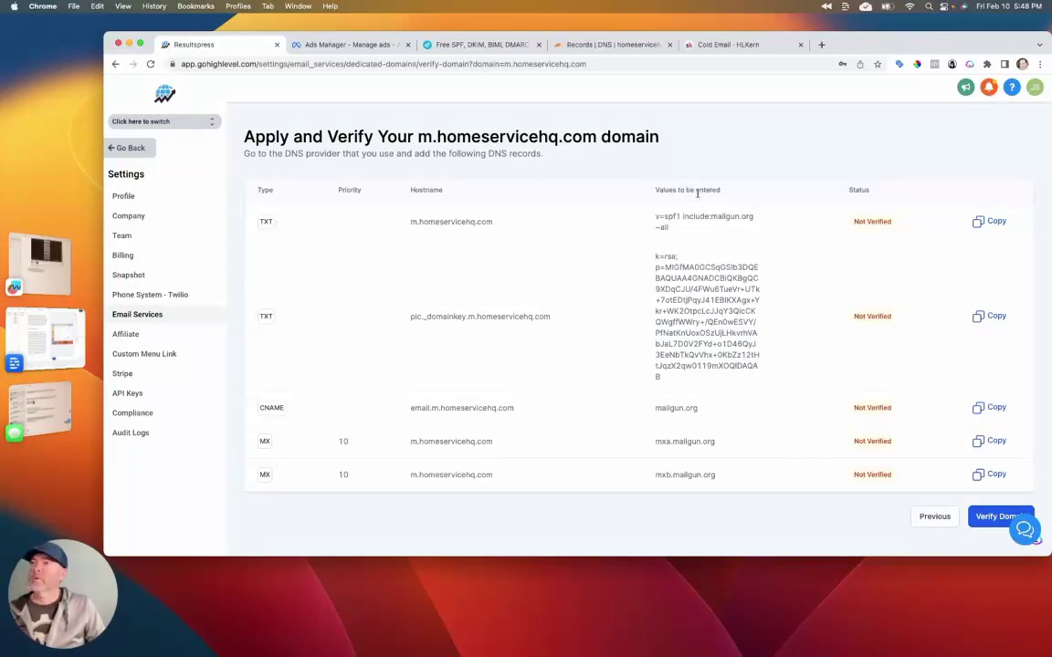
drag(678, 235, 653, 217)
key(super+c)
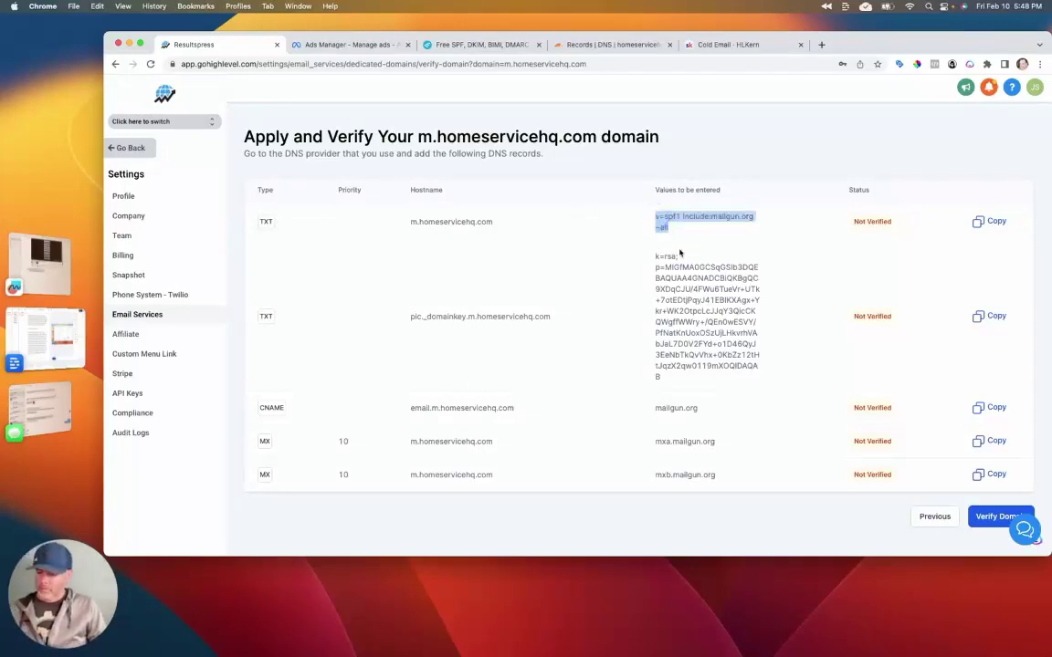
click(549, 44)
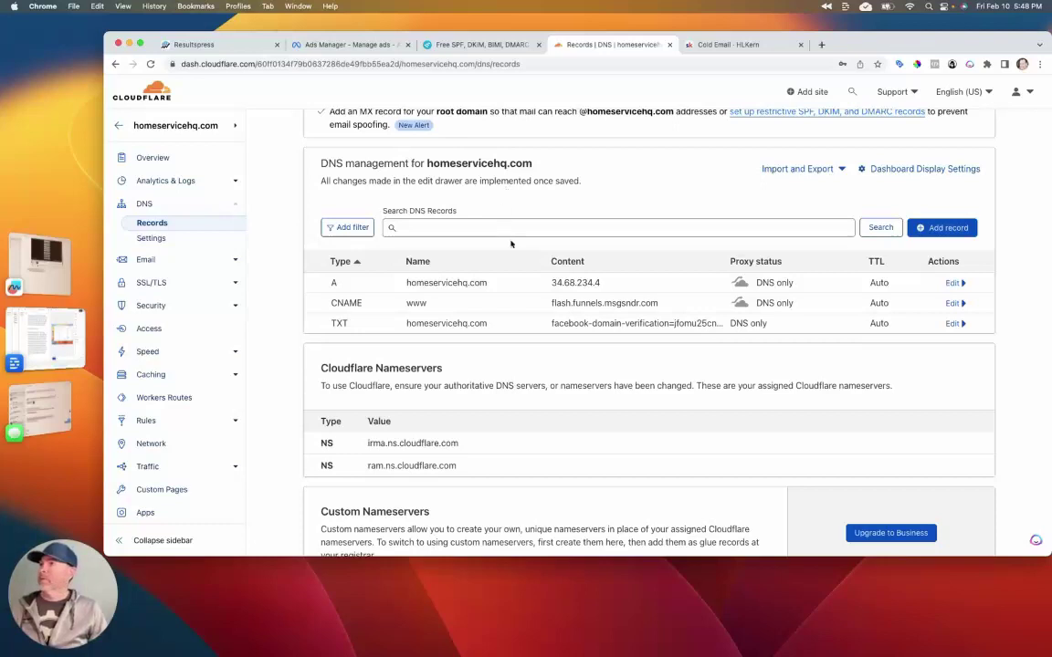
scroll(512, 244, up, 1)
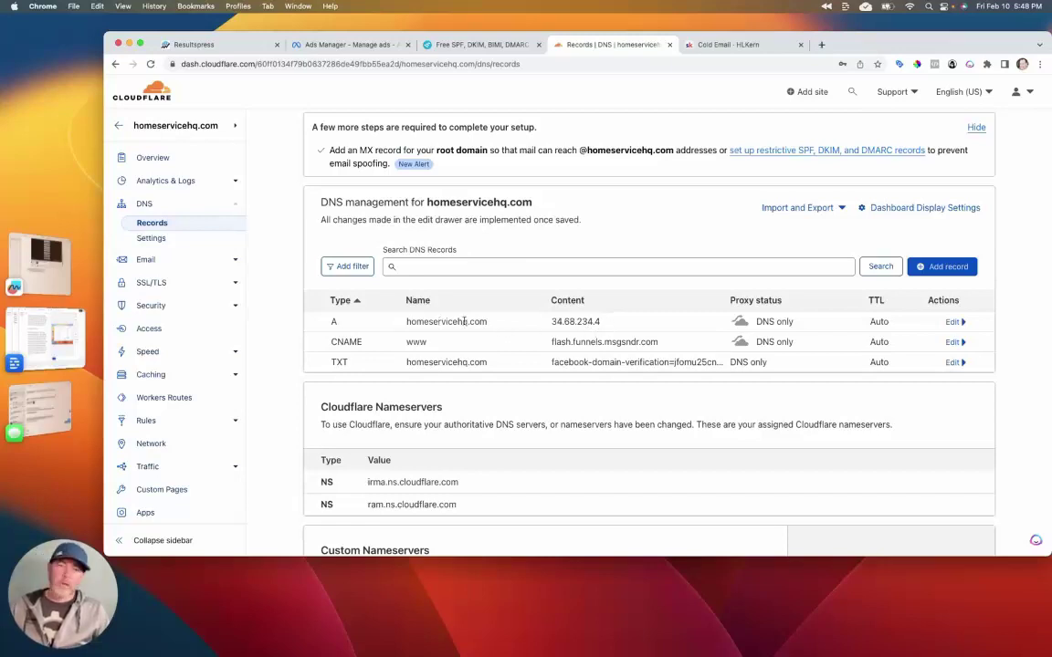
Step: Add a TXT record named m with content v=spf1 include:mailgun.org ~all
click(938, 266)
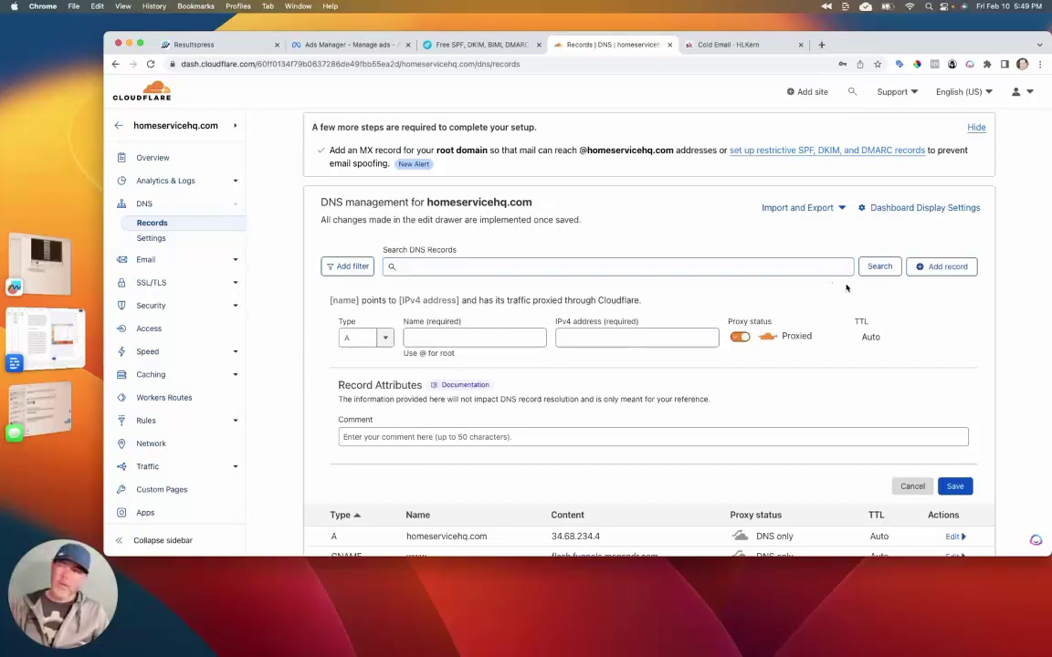
click(386, 339)
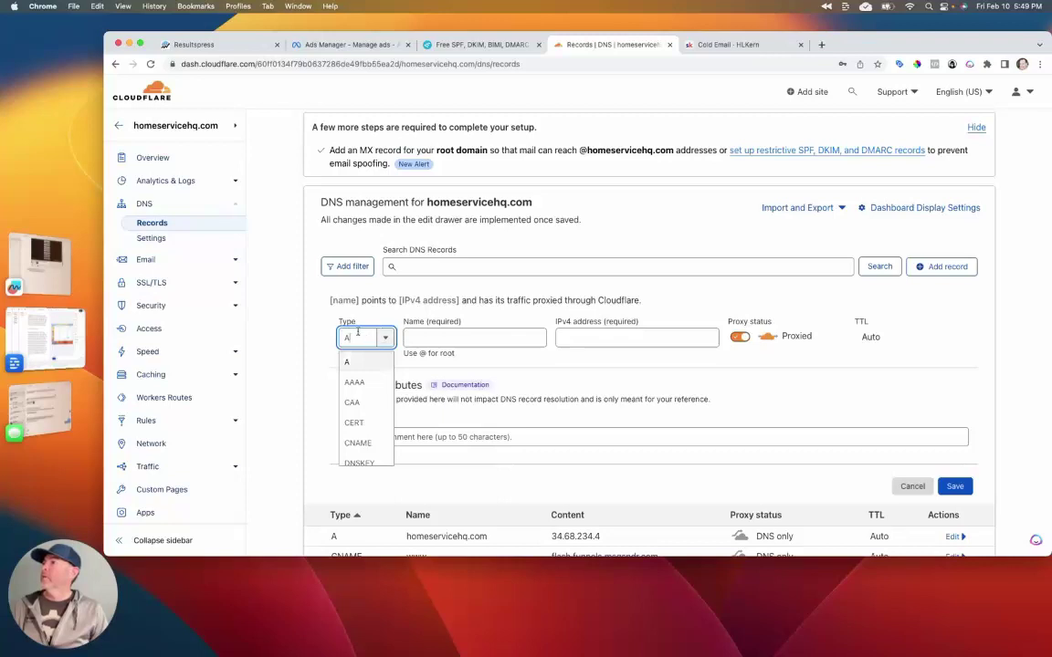
scroll(358, 392, down, 10)
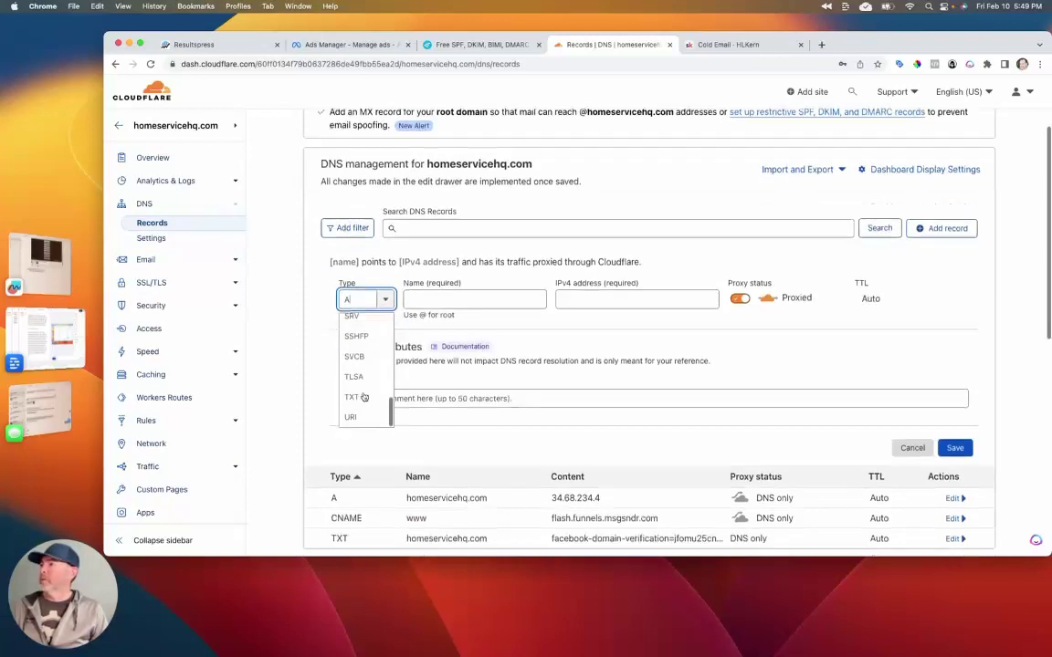
click(356, 330)
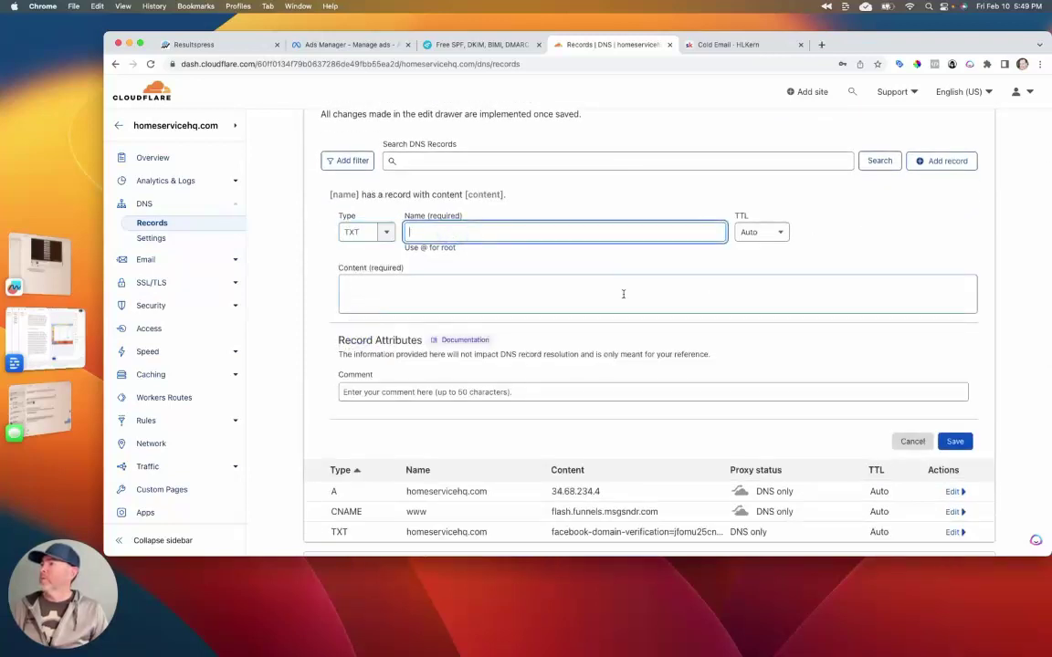
text(m)
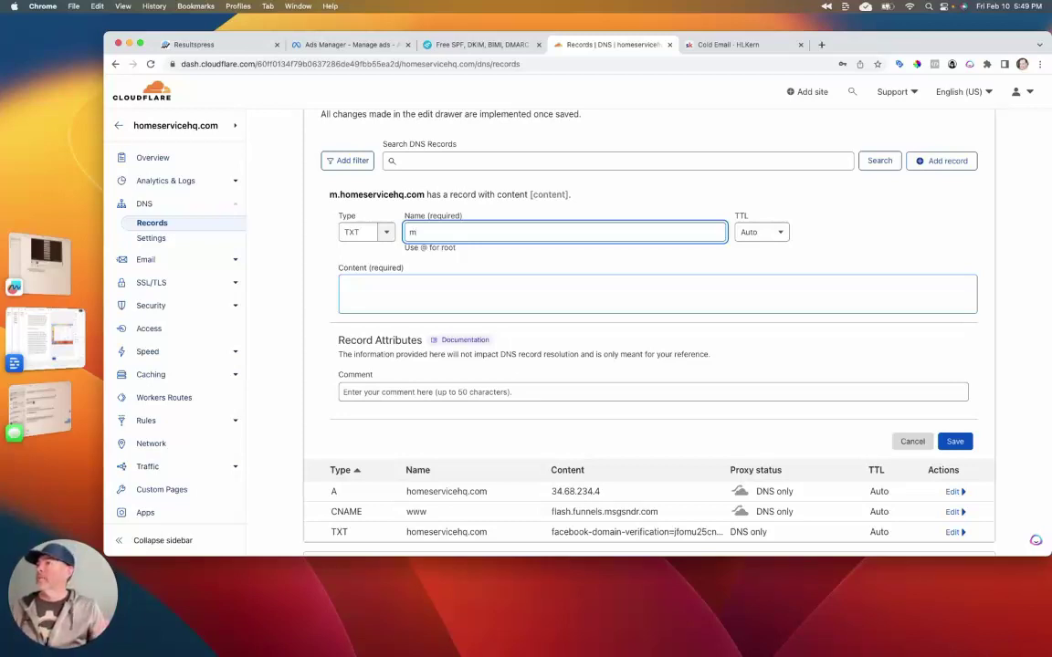
click(681, 300)
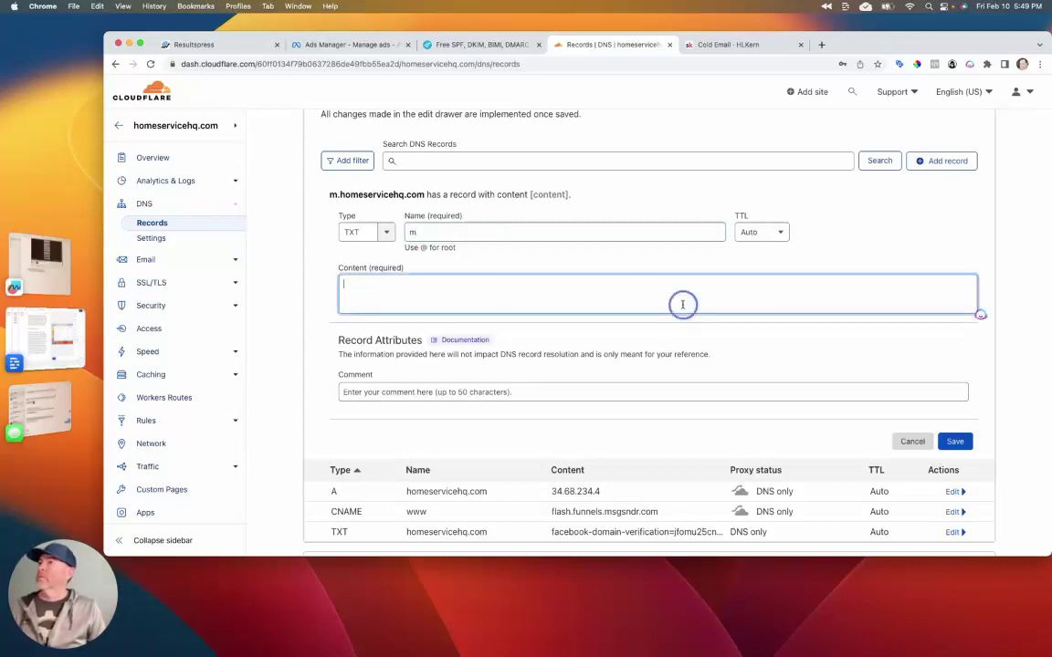
click(230, 46)
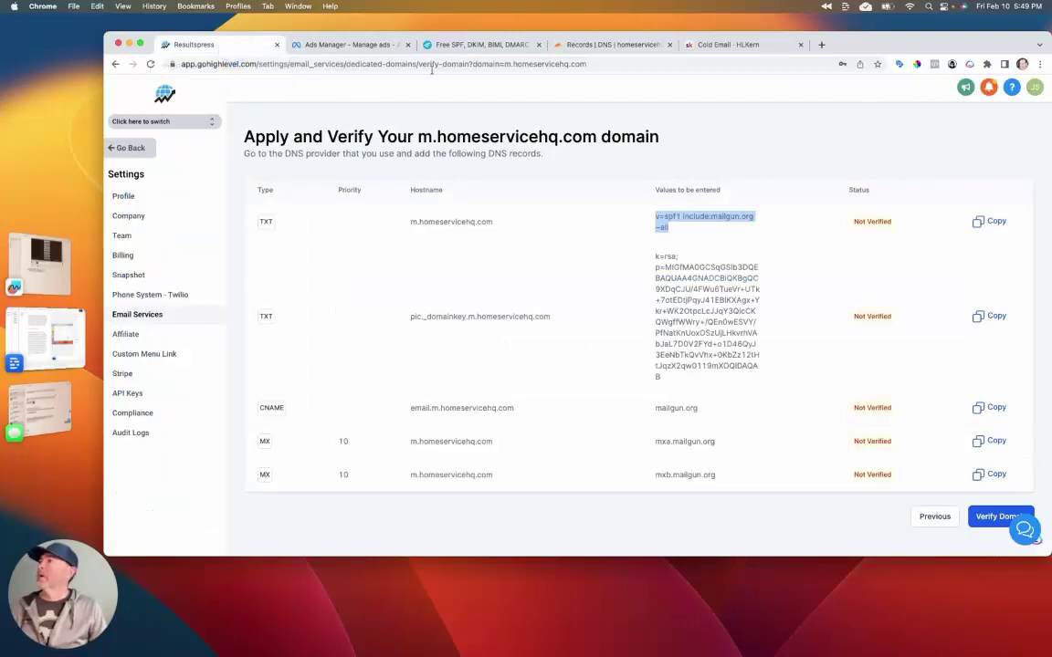
click(591, 45)
key(super+v)
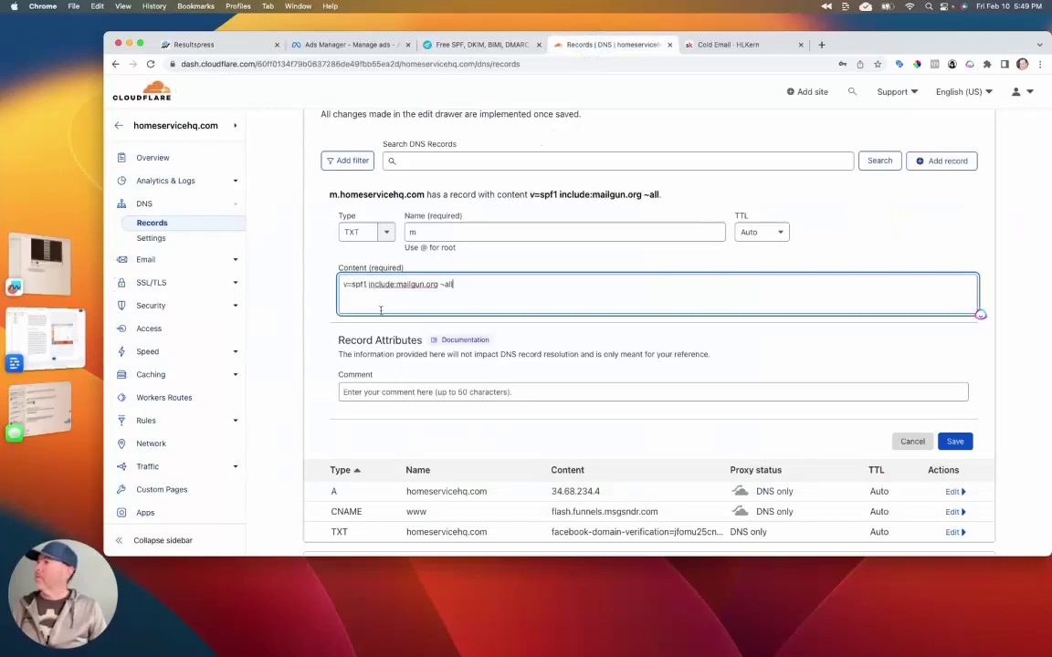
click(954, 441)
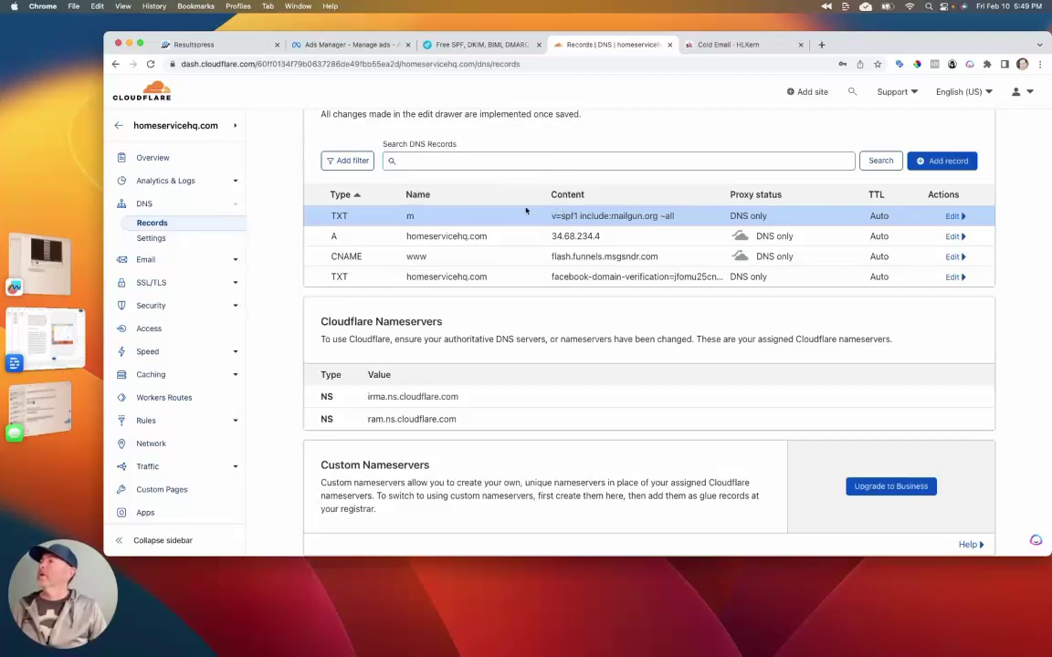
Step: Start a new TXT record named with the DKIM hostname pic._domainkey.m from HighLevel
click(220, 48)
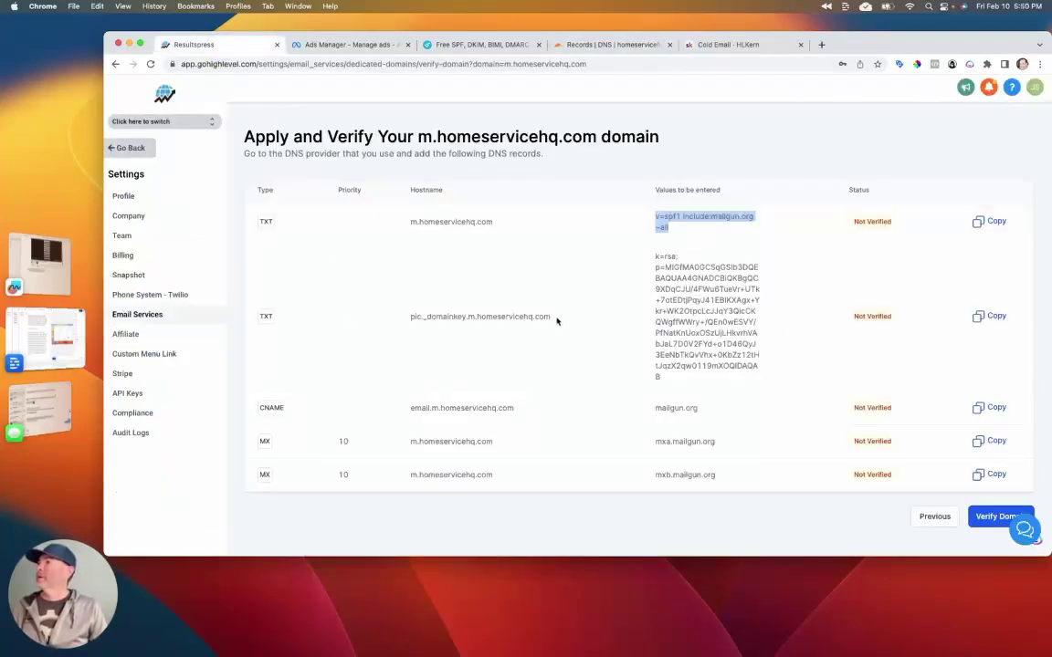
drag(557, 321, 399, 316)
key(super+c)
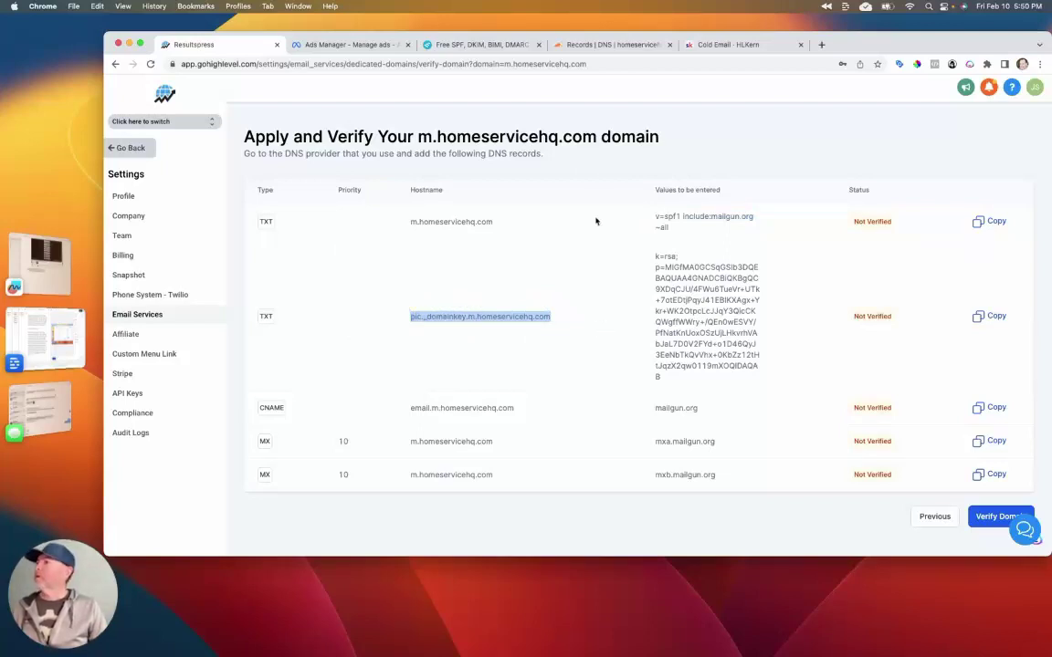
click(584, 44)
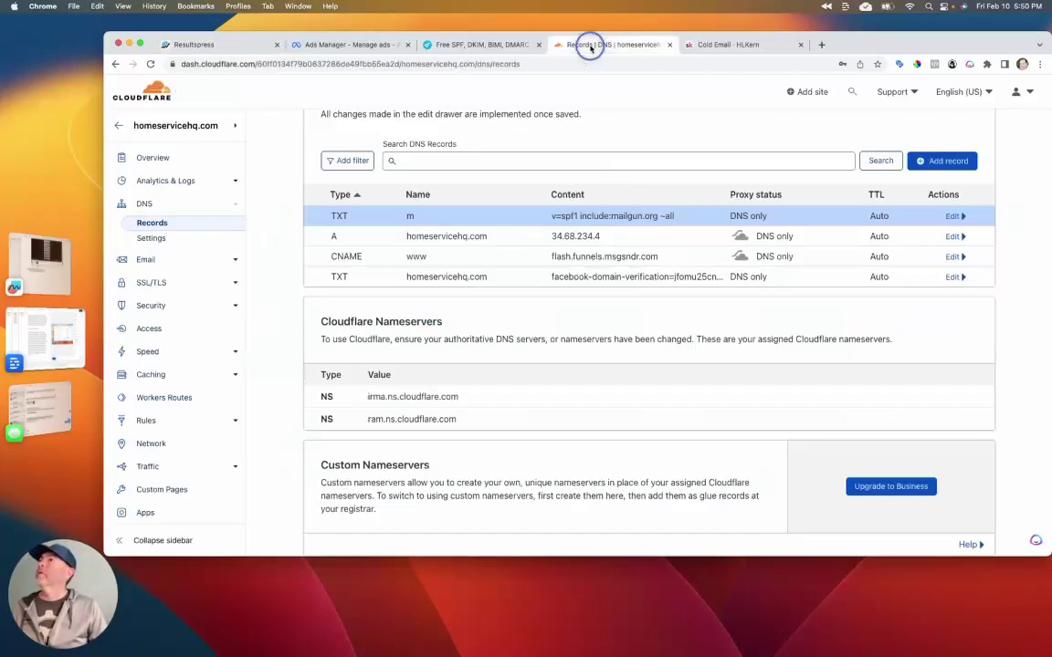
click(940, 161)
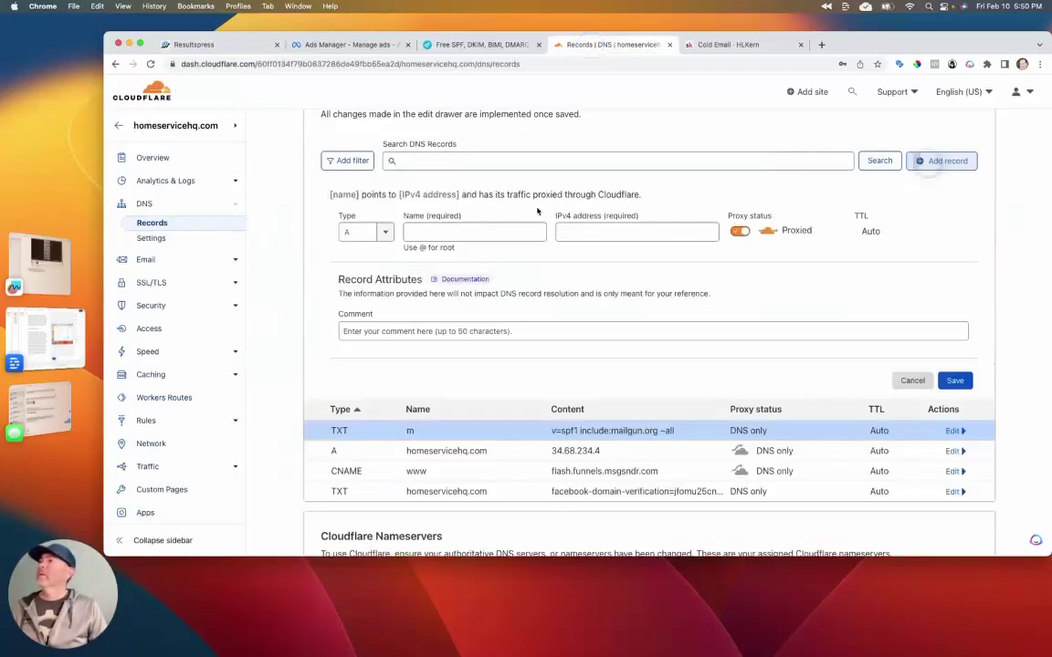
click(363, 232)
scroll(367, 315, down, 5)
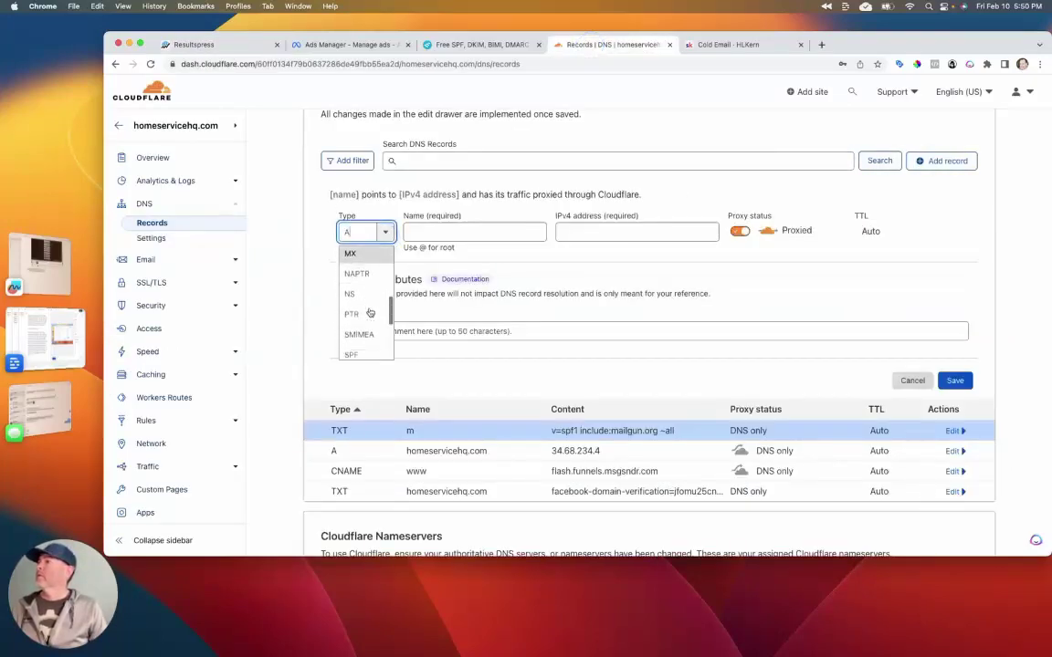
click(366, 329)
click(443, 228)
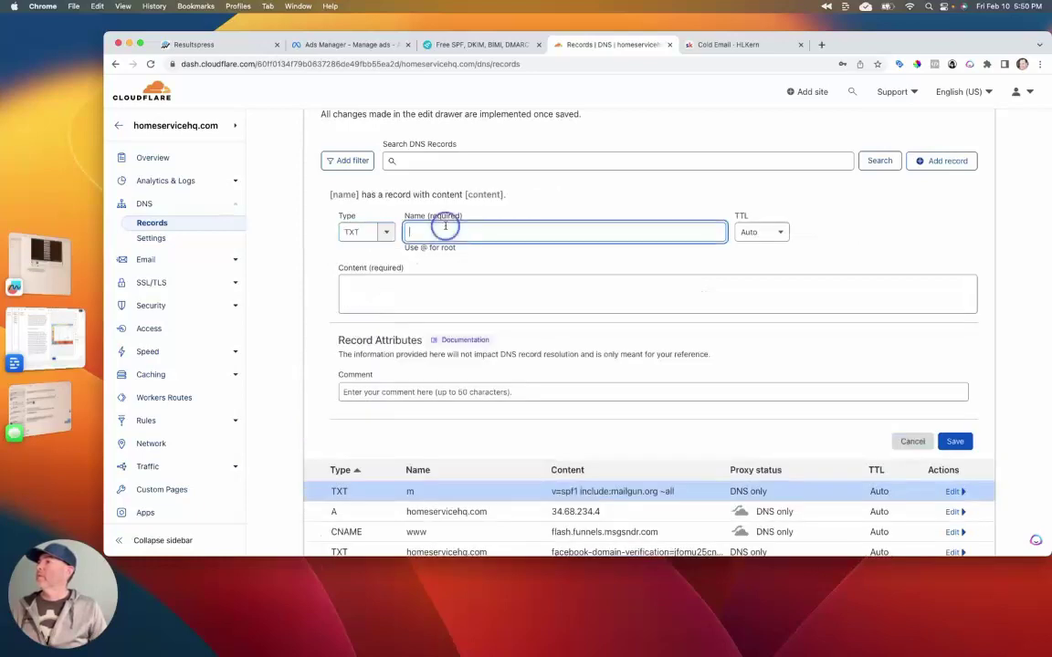
key(super+v)
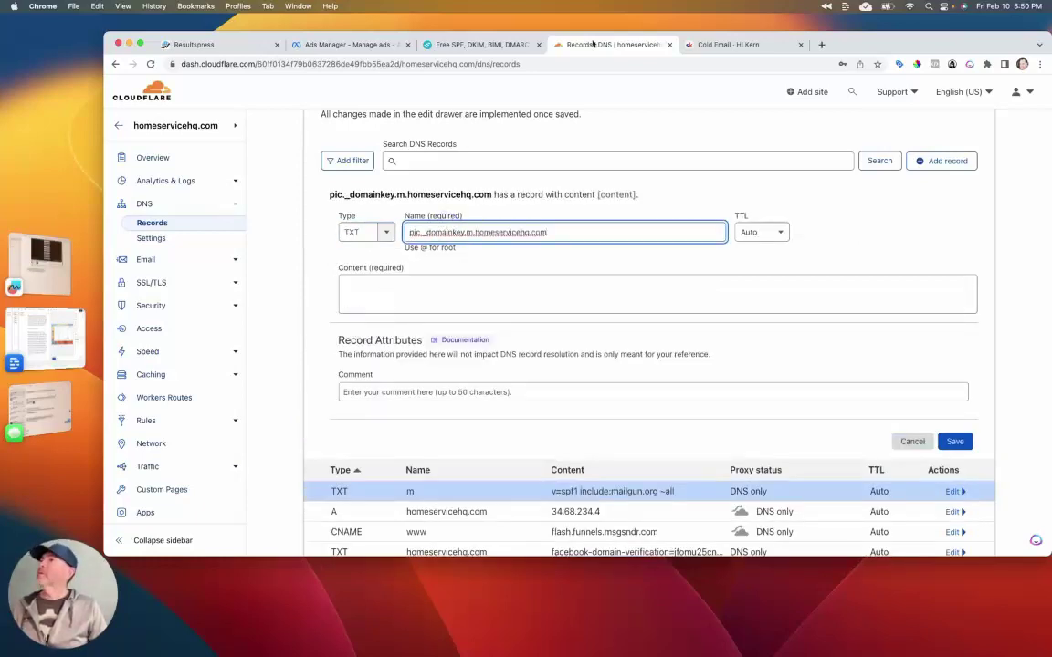
Step: Fill in the DKIM k=rsa key from HighLevel as the content and save the record
click(223, 44)
drag(667, 376, 654, 252)
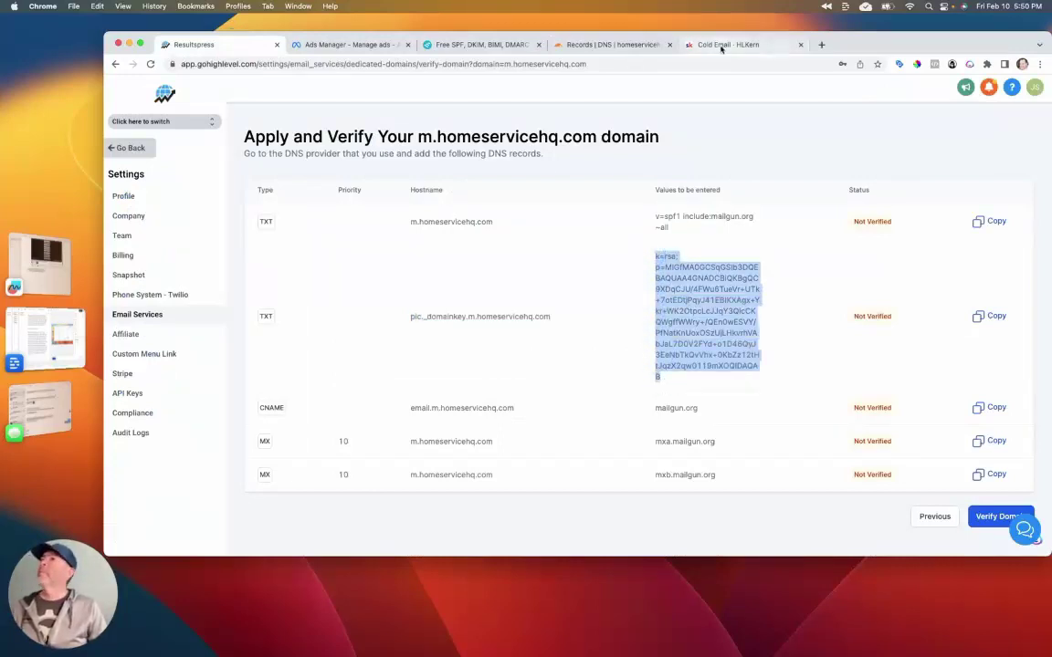
click(589, 42)
click(487, 288)
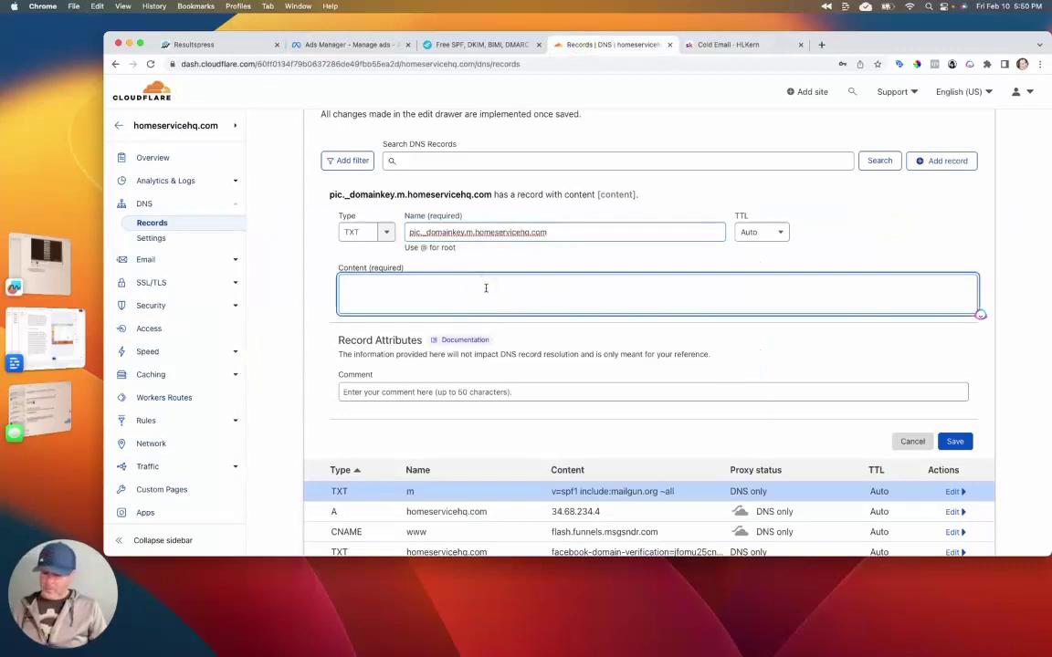
text(k=rsa; p=MIGfMA0GCSqGSIb3DQEBAQUAA4GNADCBiQKBgQC9XDqCJU/4FWu6TueVr+UTk+7otEDtjPqyJ41EBIKXAgx+Ykr+WK2OtpcLcJJqY3QicCKQWgffWWry+/QEn0wESVY/PfNatKnUoxOSzUjLHkvrhVAbJaL7D0V2FYd+o1D46QyJ3EeNbTkQvVhx+0KbZz12tHtJqzX2qw0119mXOQIDAQAB)
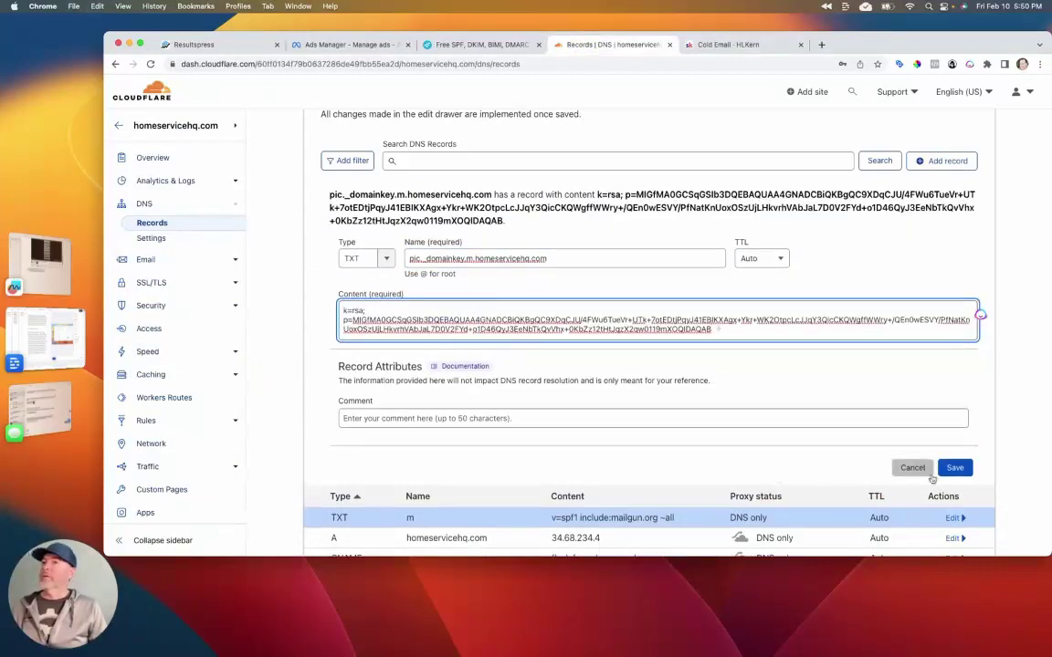
click(949, 467)
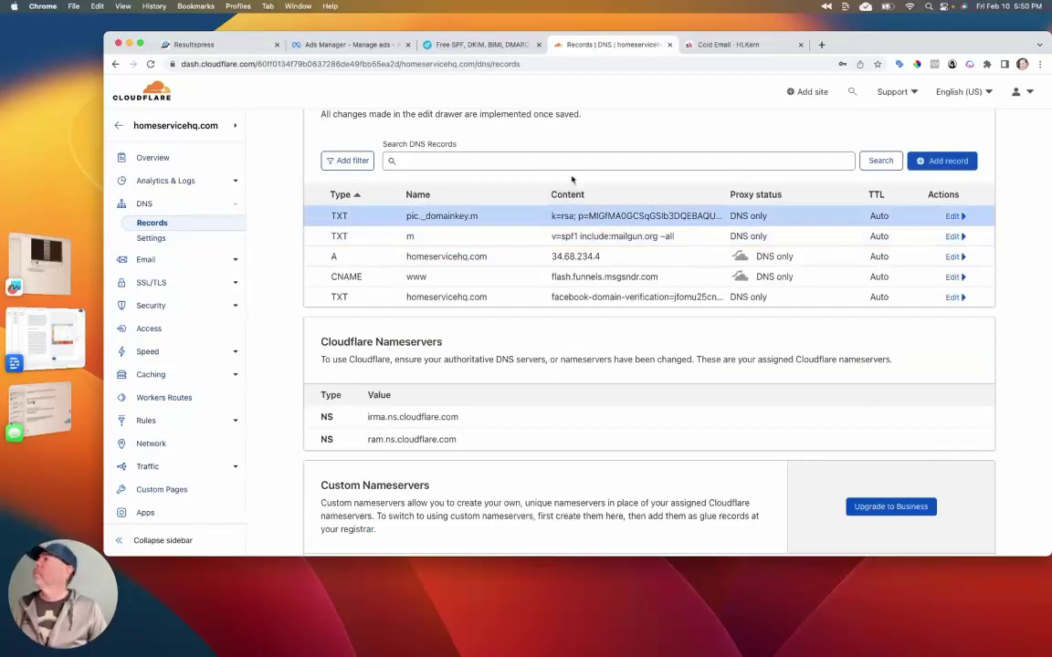
Step: Start a new CNAME record named email.m.homeservicehq.com, copied from HighLevel
click(206, 44)
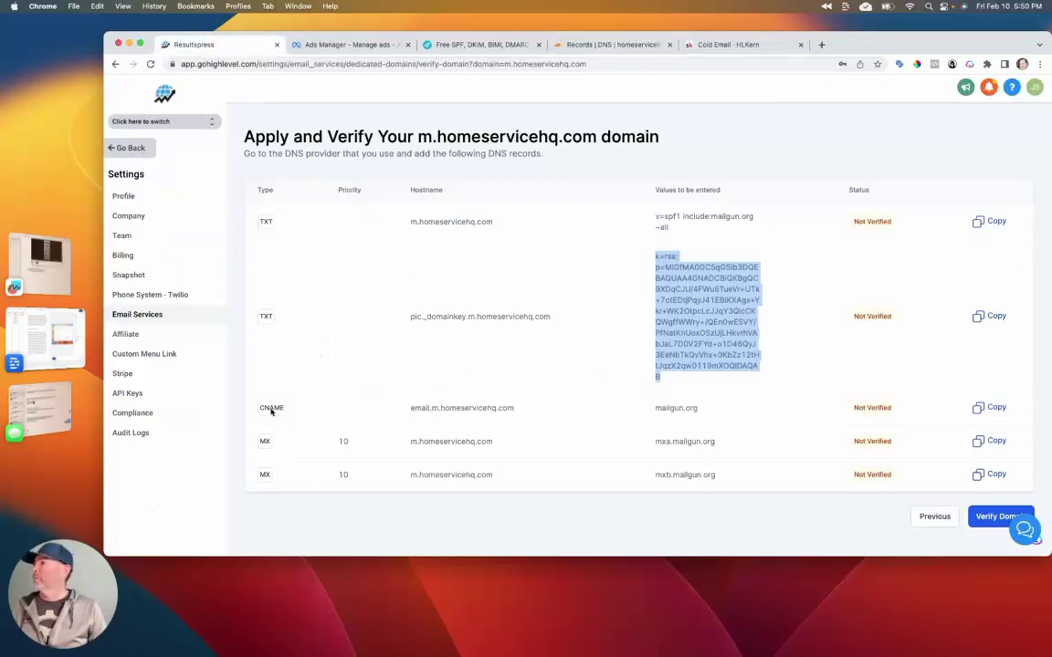
drag(516, 410, 411, 407)
key(super+c)
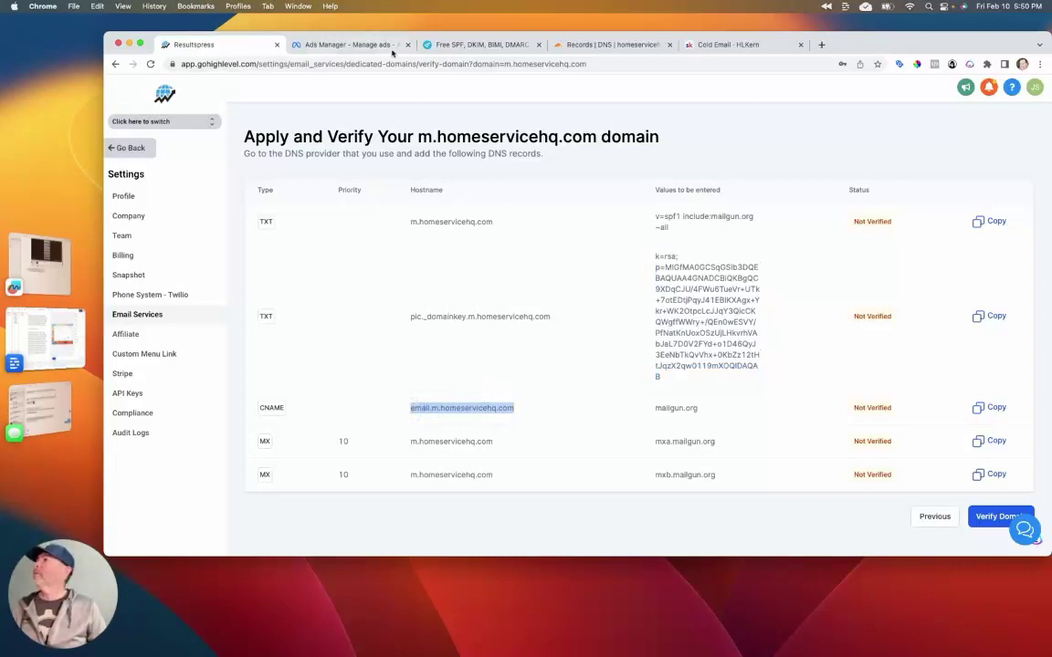
click(637, 48)
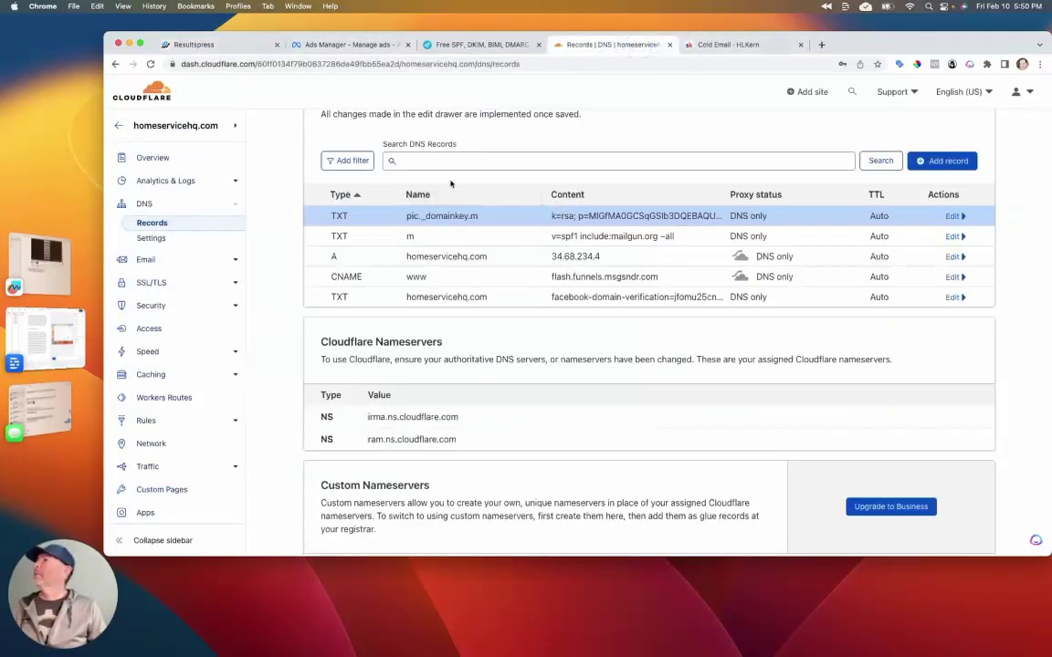
click(943, 161)
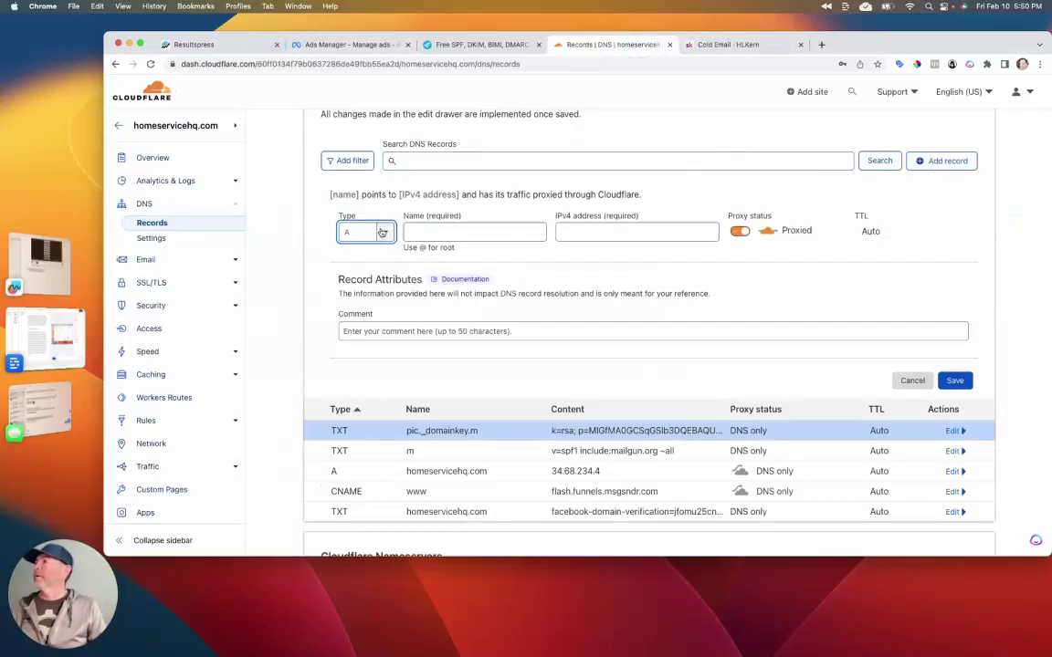
click(367, 232)
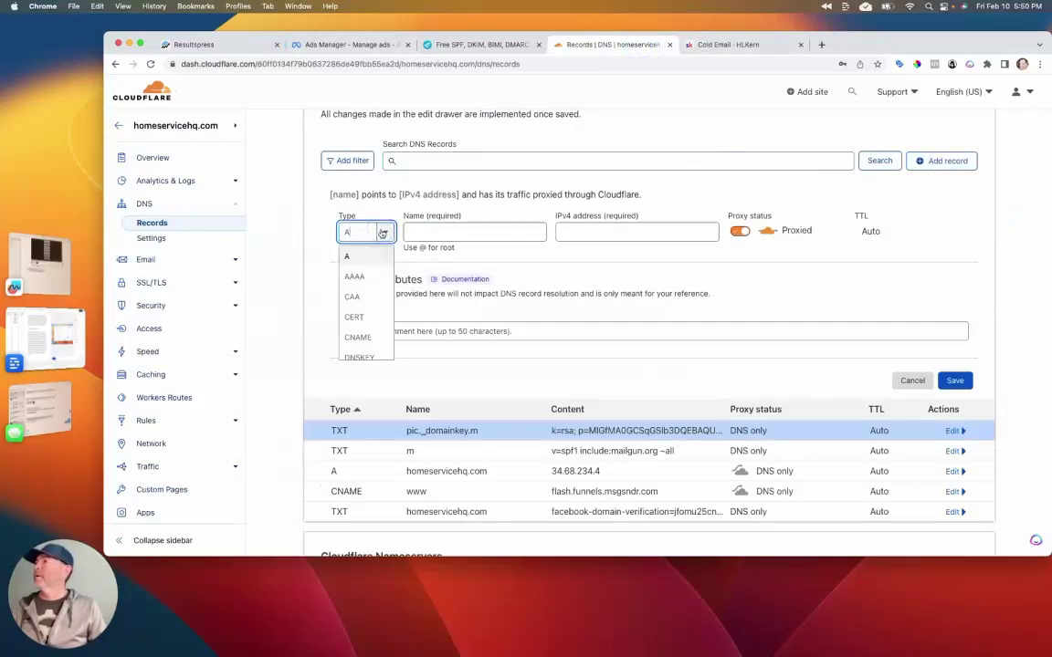
click(358, 337)
click(443, 234)
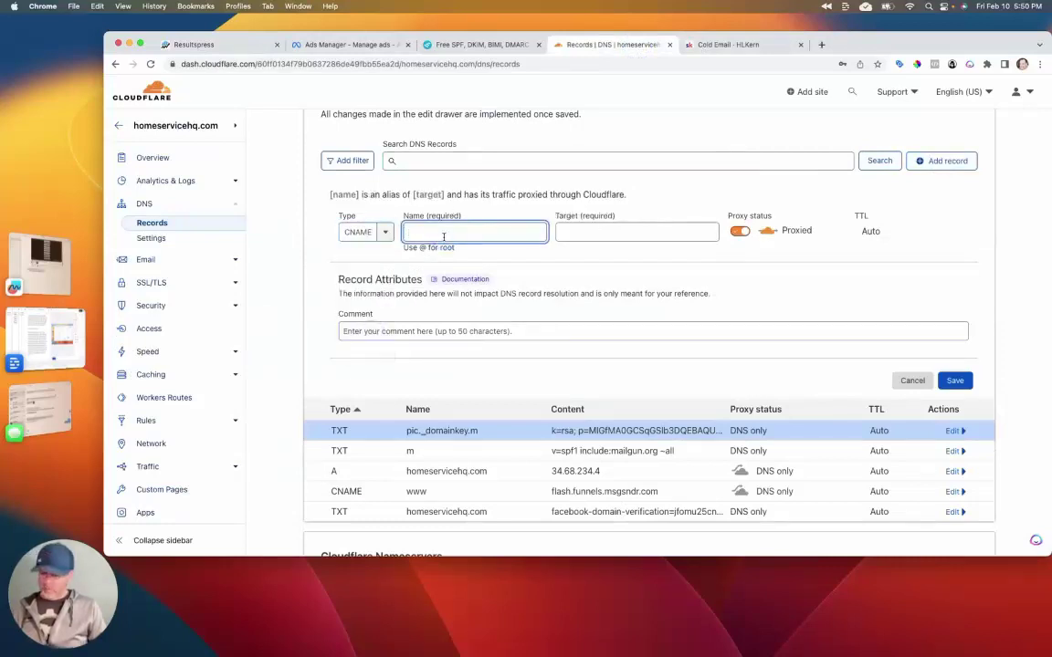
key(super+v)
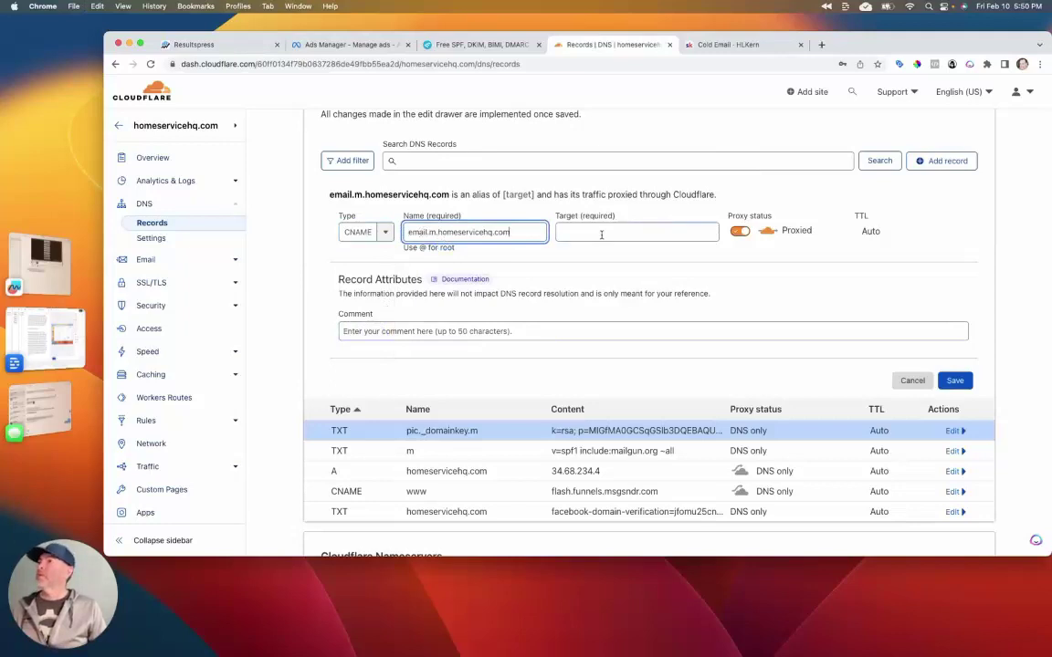
Step: Point the CNAME to mailgun.org, make it DNS only, and save it
click(648, 234)
click(232, 43)
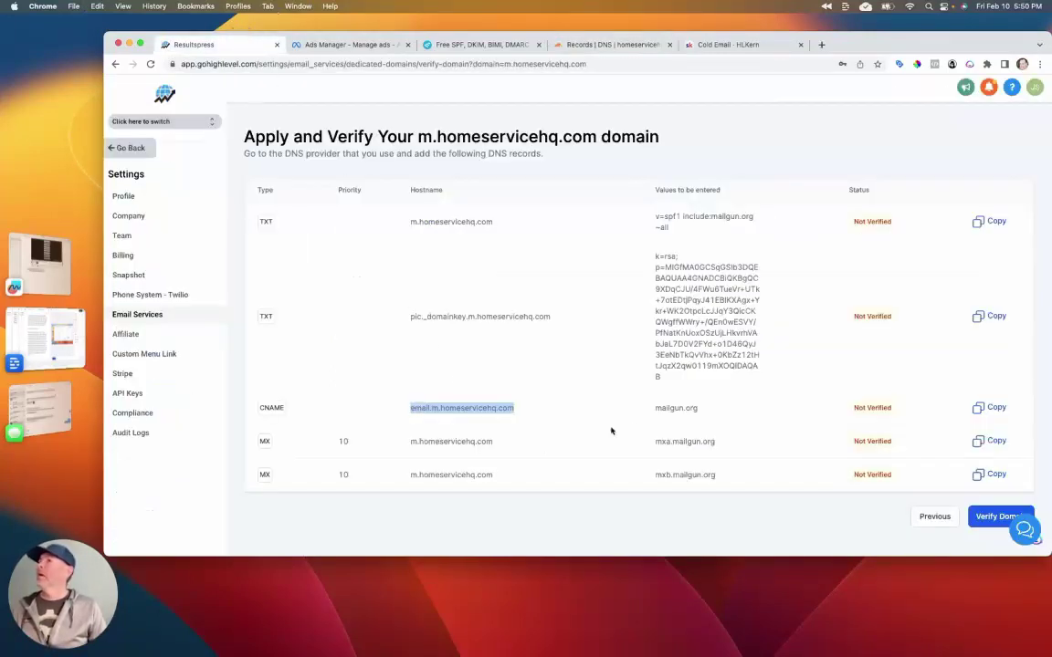
drag(711, 412, 638, 410)
key(super+c)
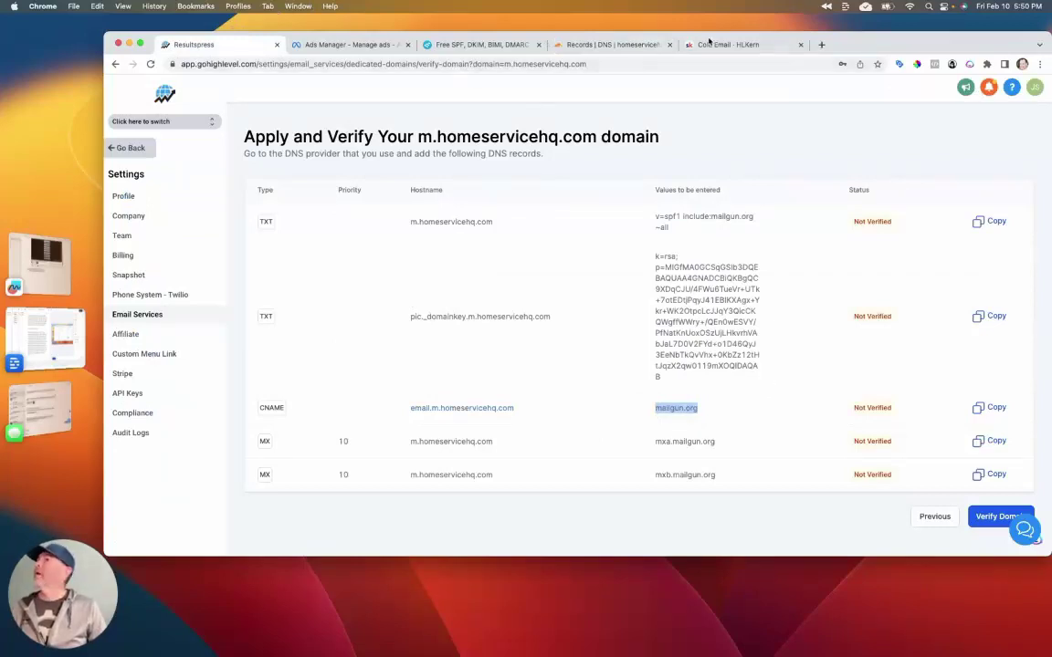
click(607, 44)
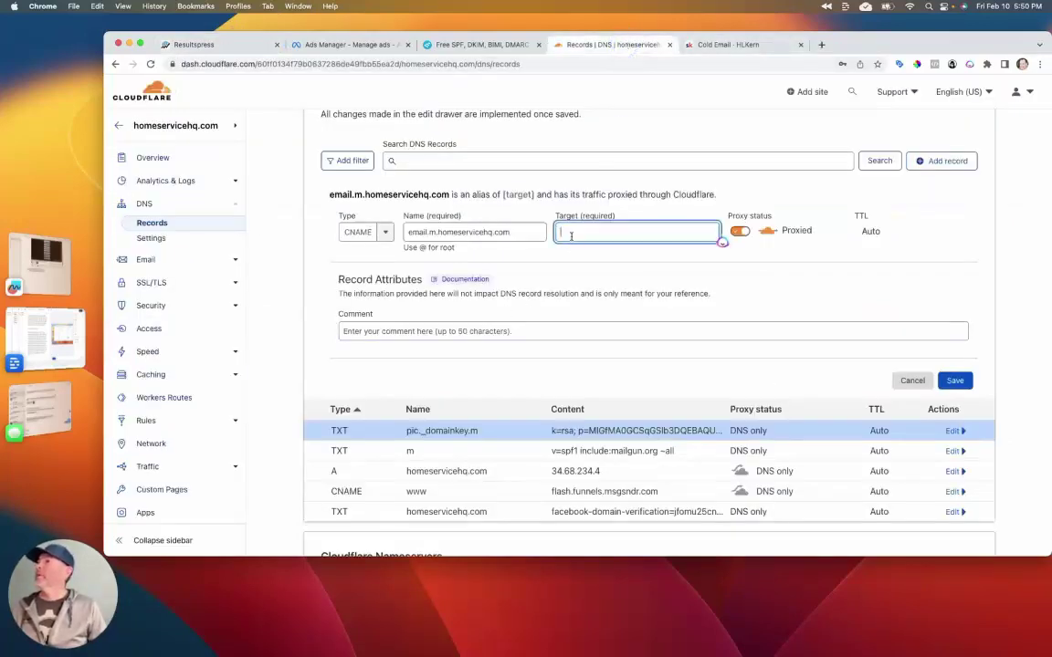
key(super+v)
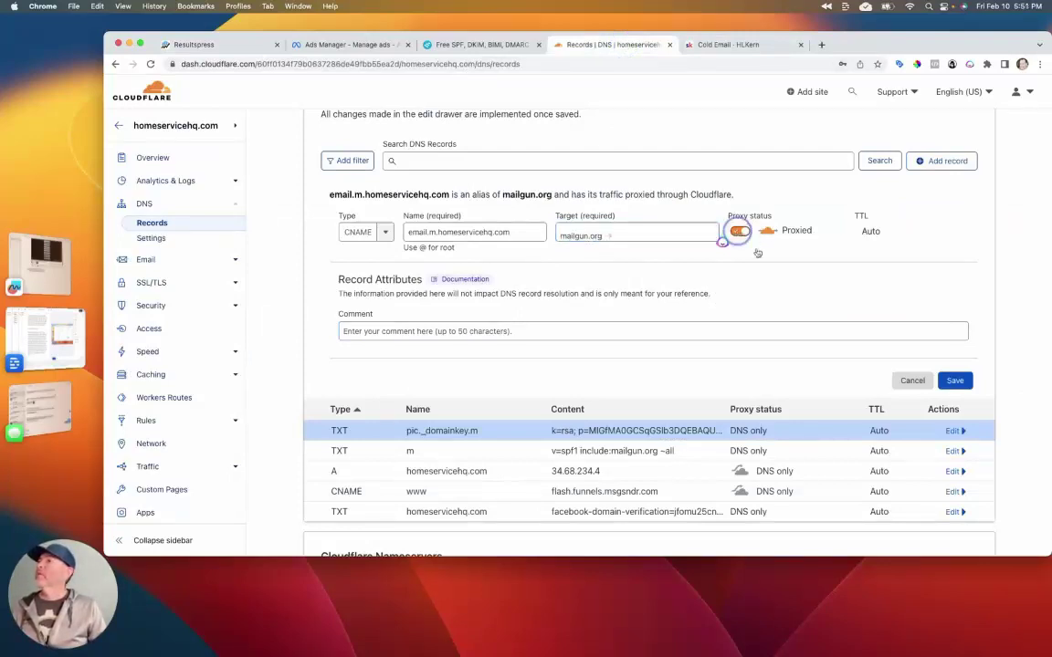
click(739, 232)
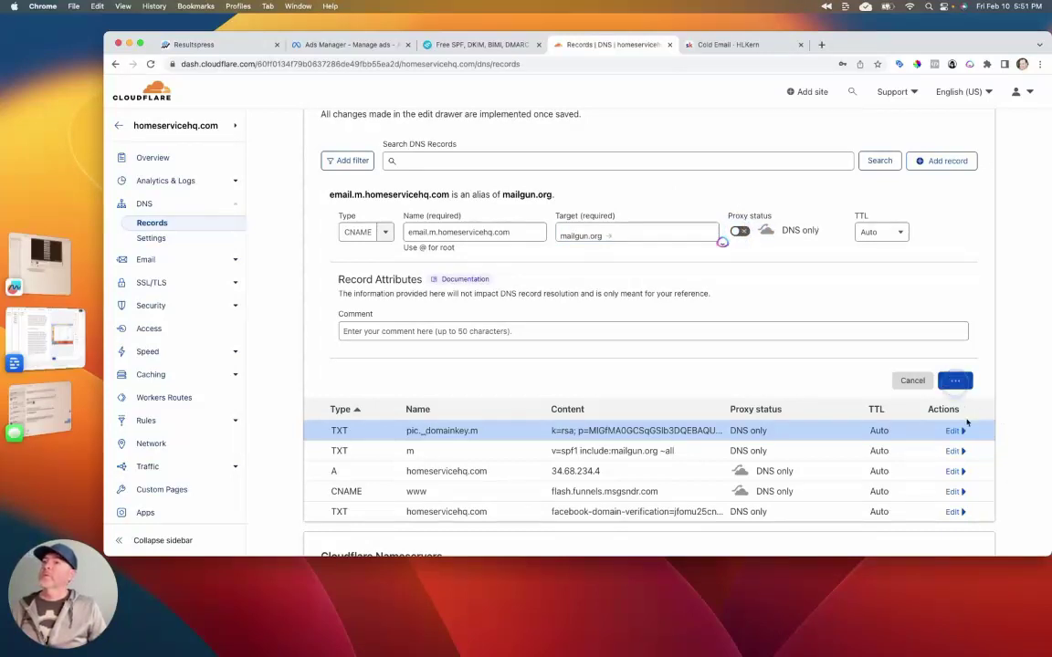
click(954, 379)
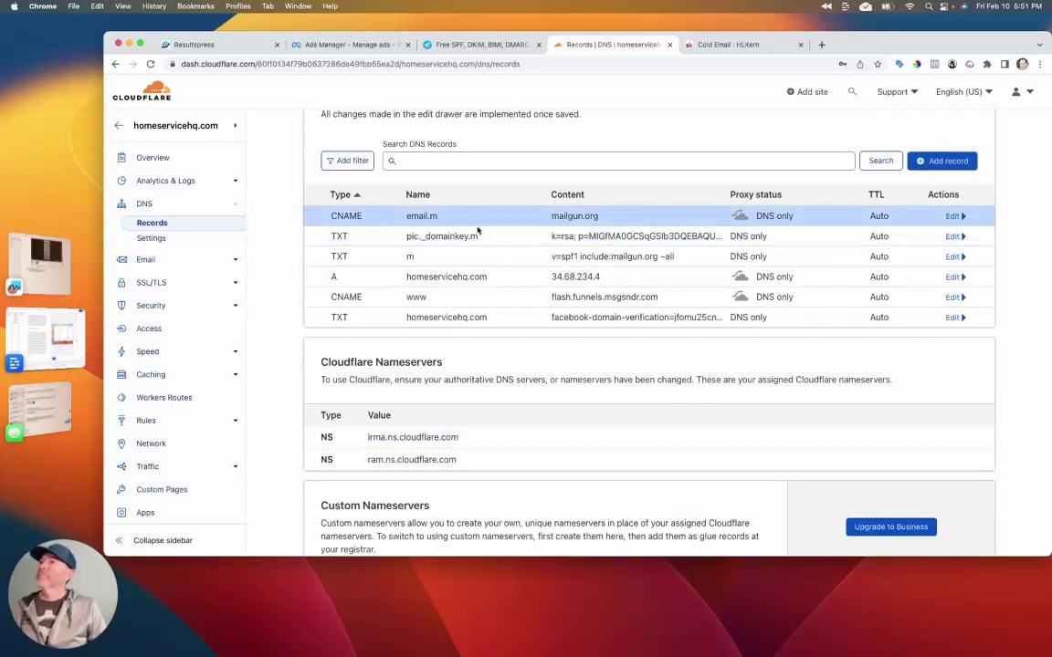
Step: Start a new MX record named m.homeservicehq.com, copied from HighLevel
click(200, 45)
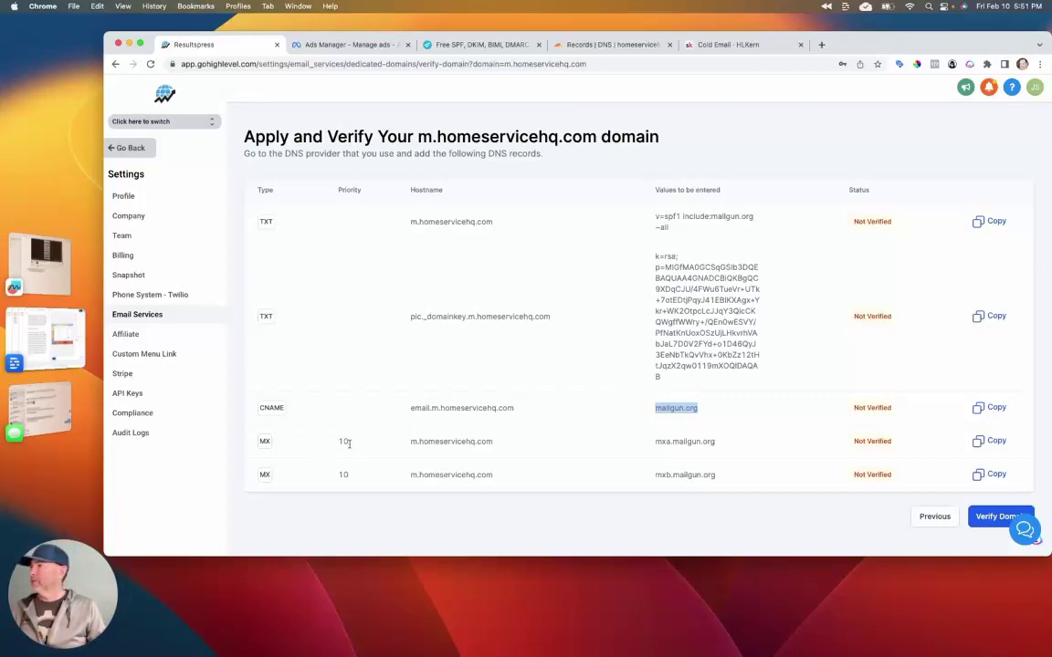
drag(492, 441, 407, 441)
key(super+c)
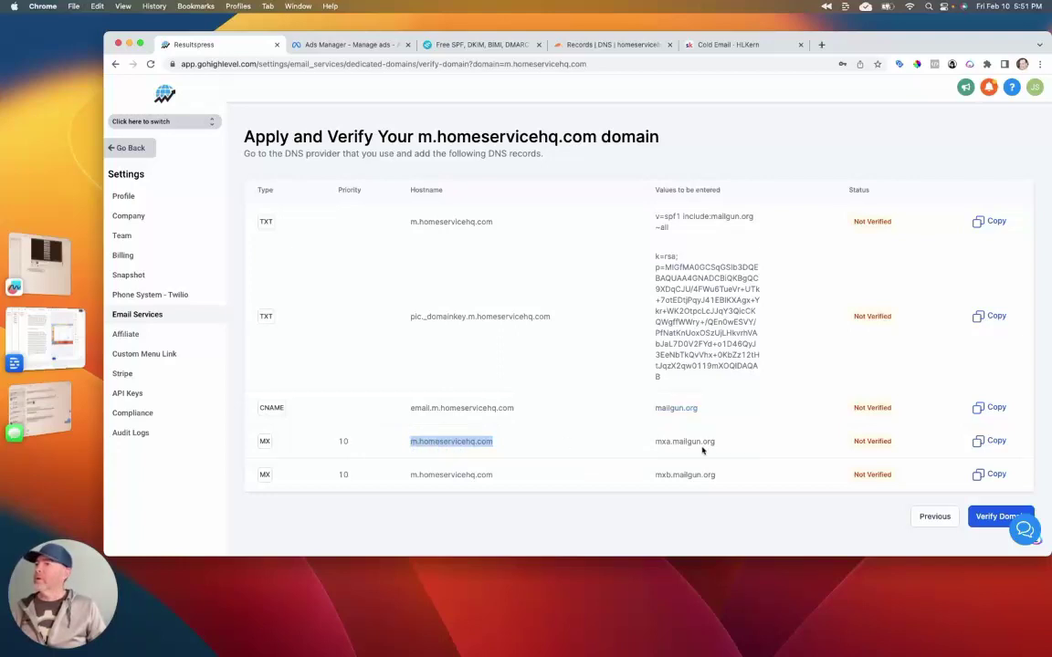
click(598, 44)
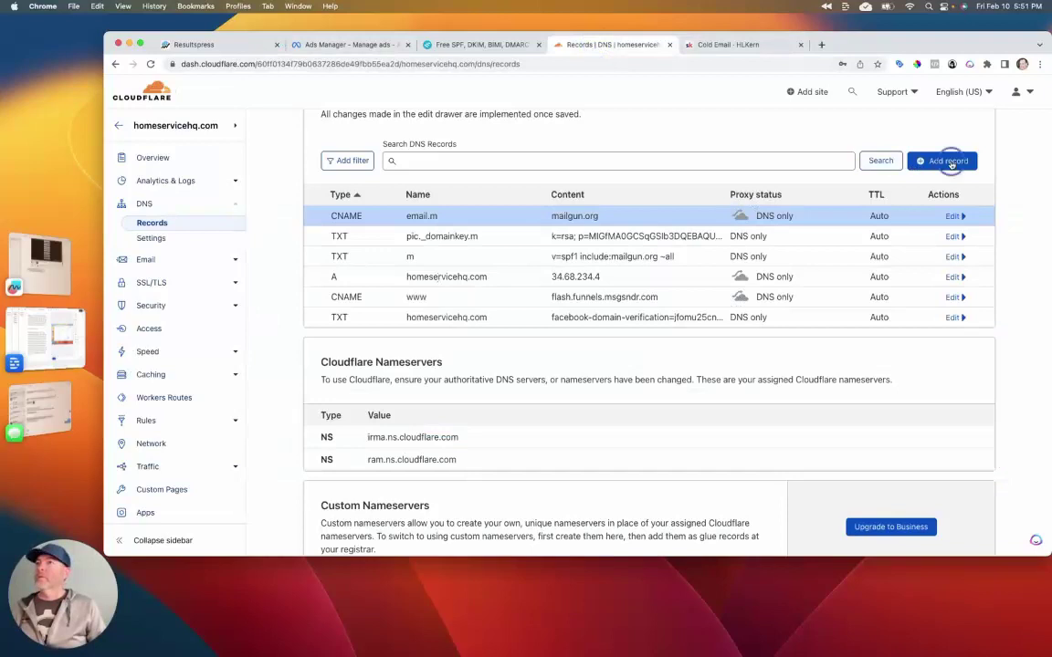
click(947, 161)
click(385, 234)
scroll(361, 315, down, 5)
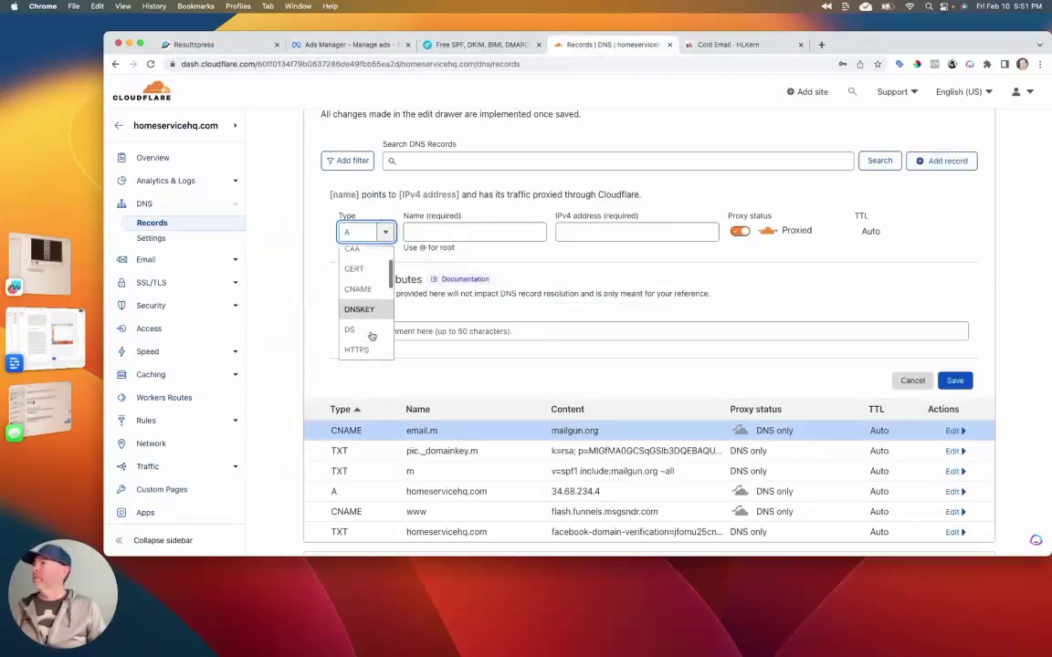
click(349, 299)
click(425, 233)
key(super+v)
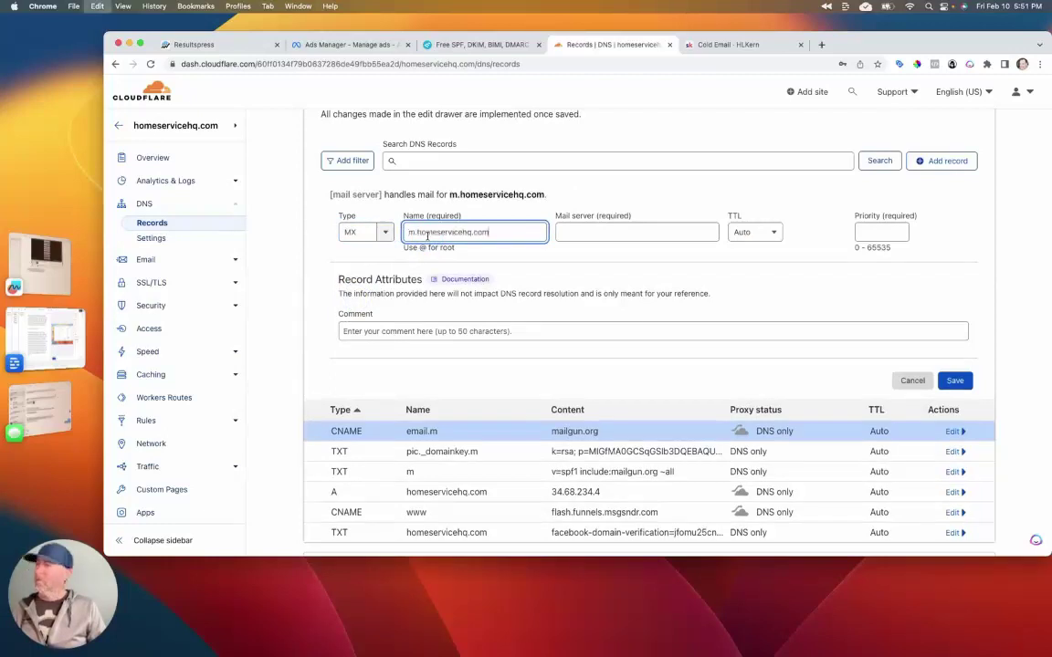
Step: Set the mail server to mxa.mailgun.org with priority 10 and save the record
click(256, 42)
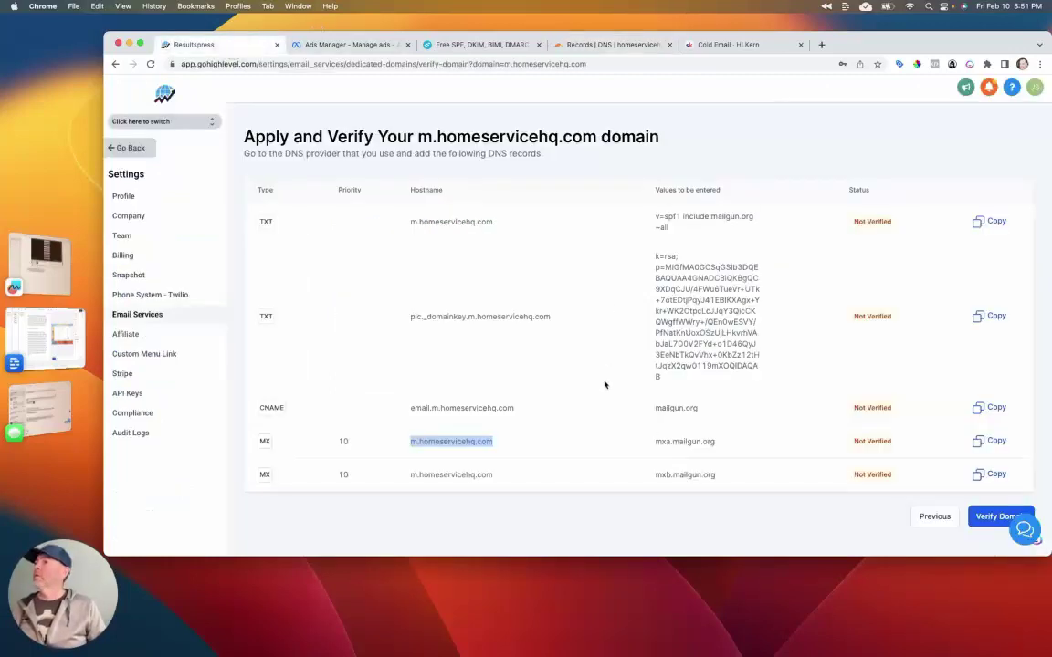
drag(720, 442, 638, 444)
key(super+c)
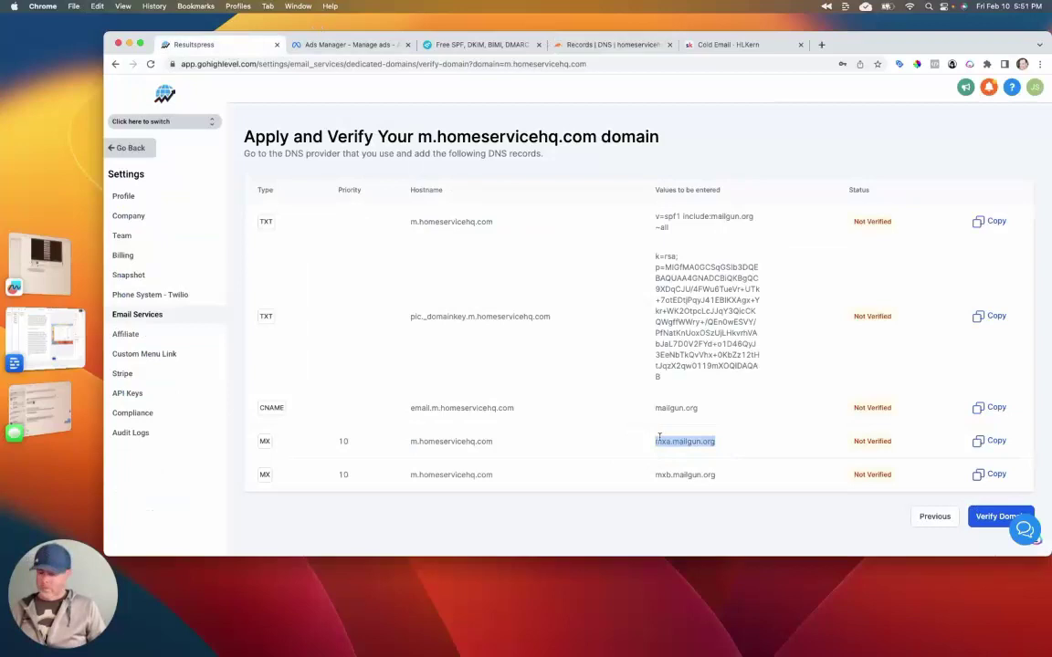
click(570, 44)
click(638, 233)
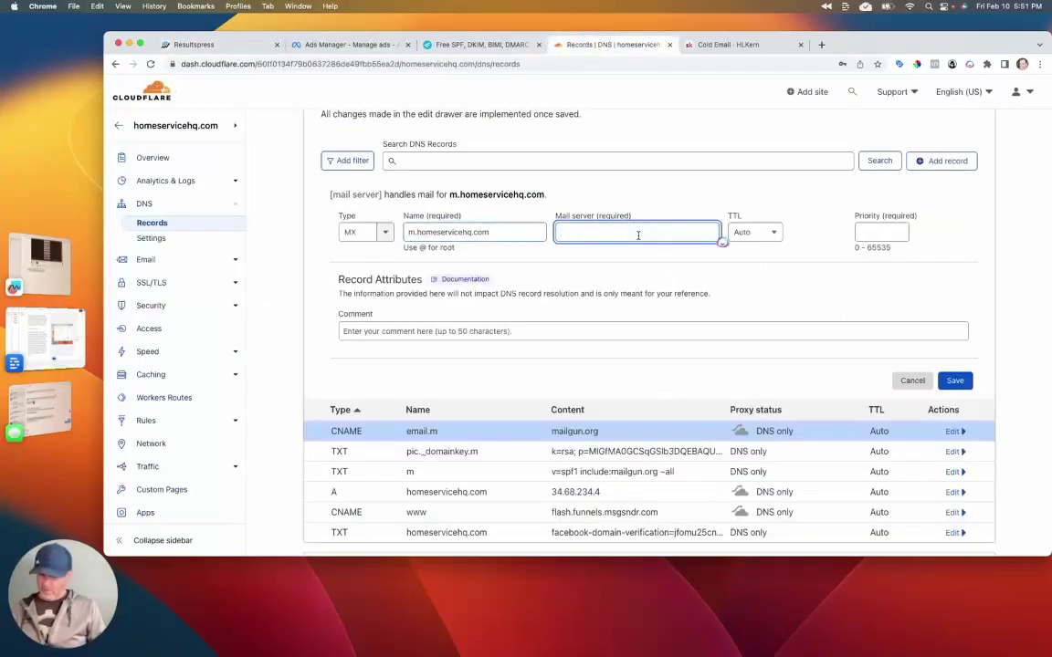
key(super+v)
click(890, 233)
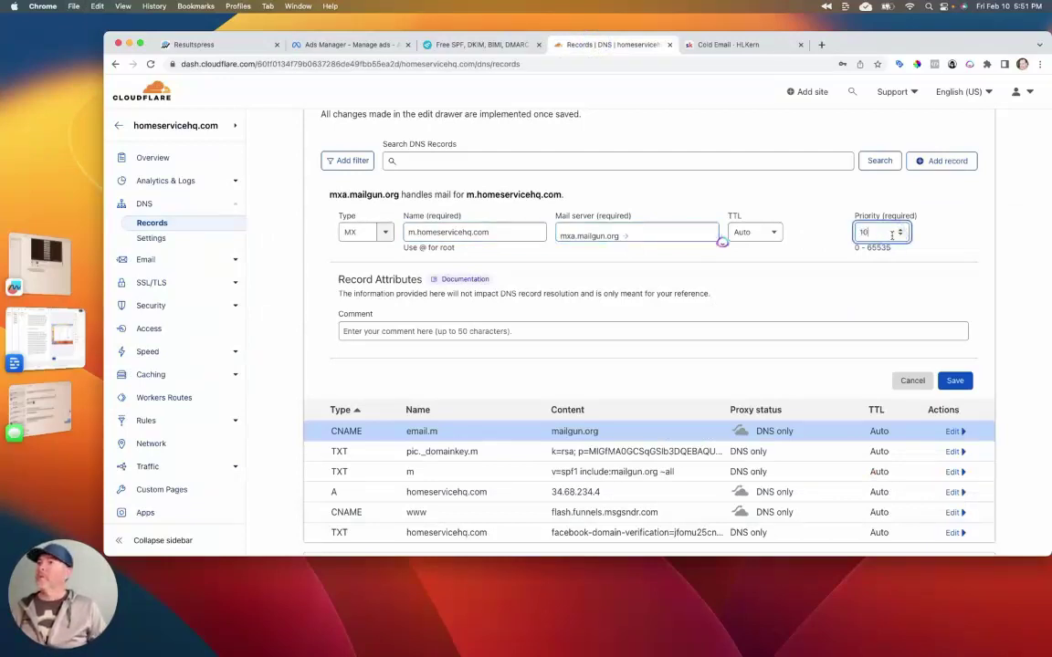
key(Return)
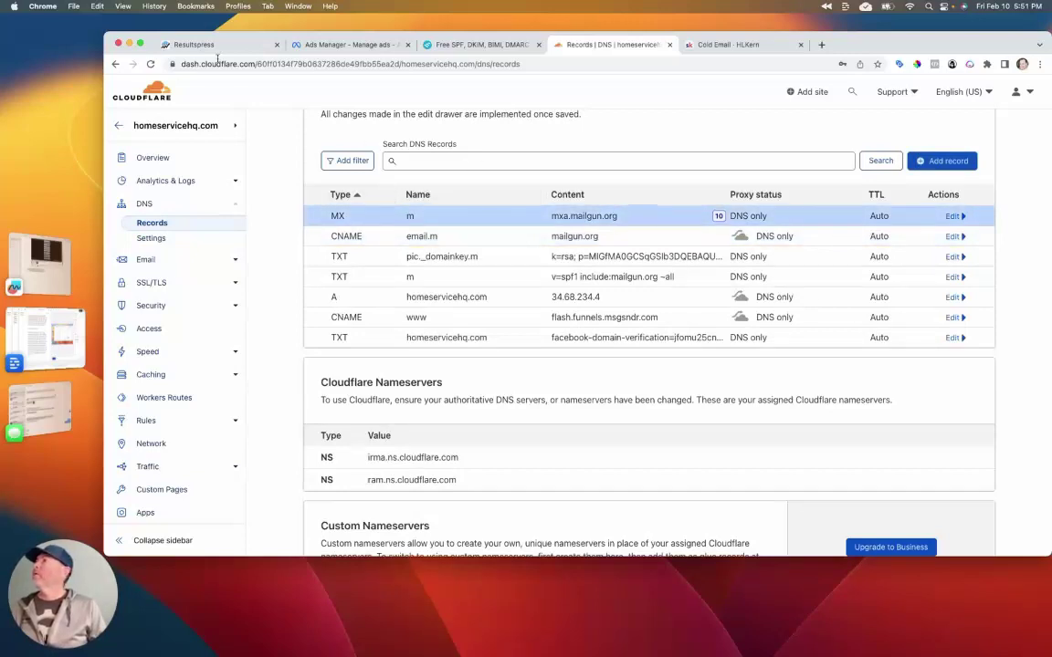
click(178, 44)
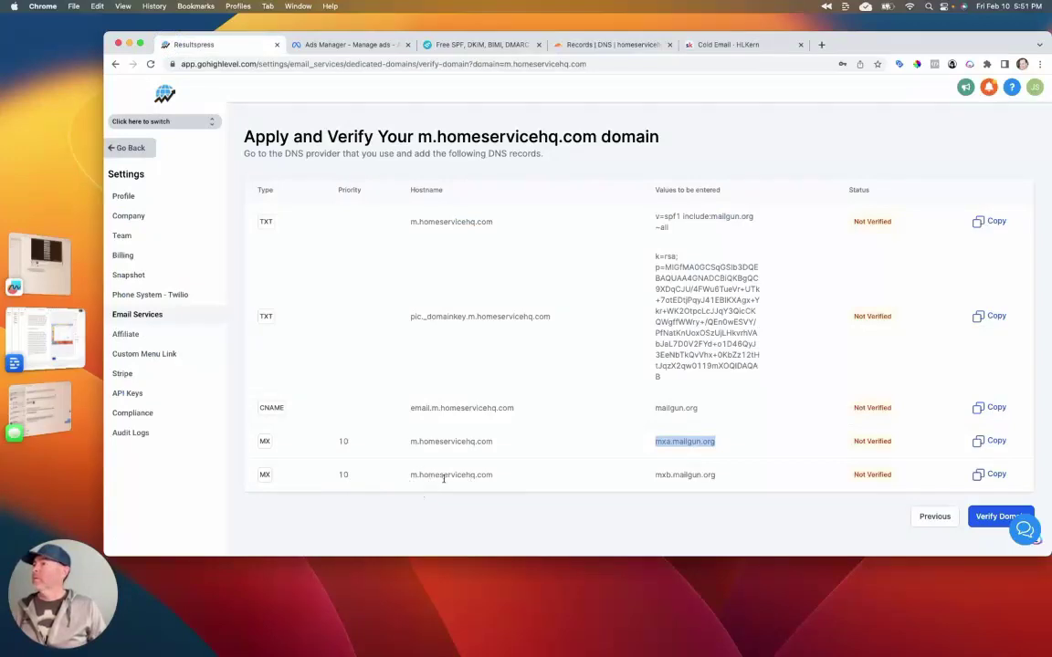
Step: Start a second MX record named m.homeservicehq.com, copied from HighLevel
drag(493, 476, 402, 480)
key(super+c)
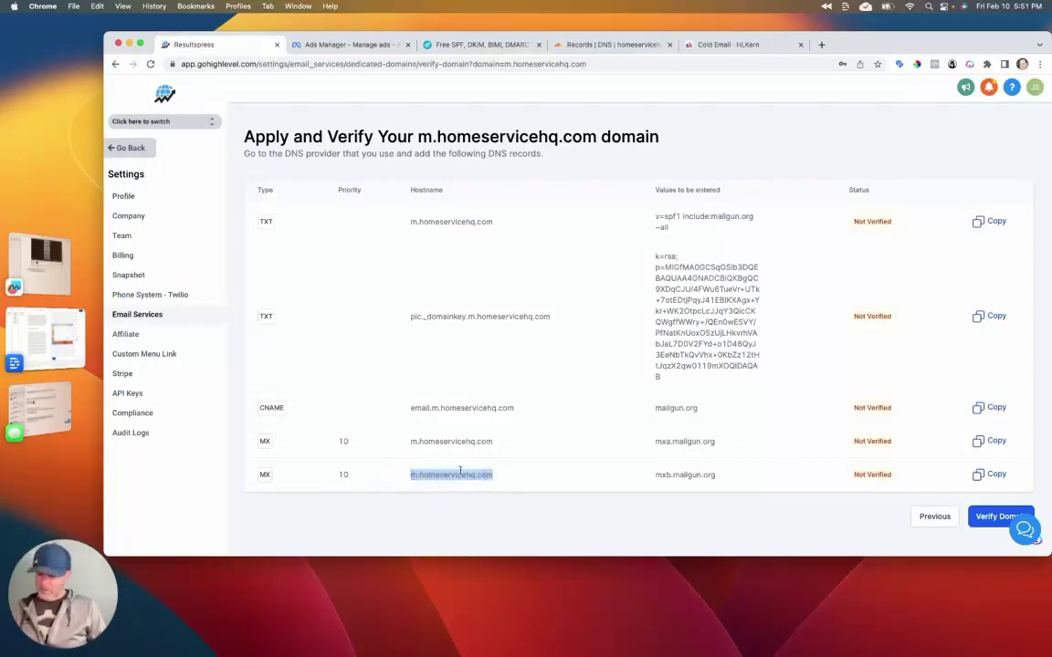
click(553, 42)
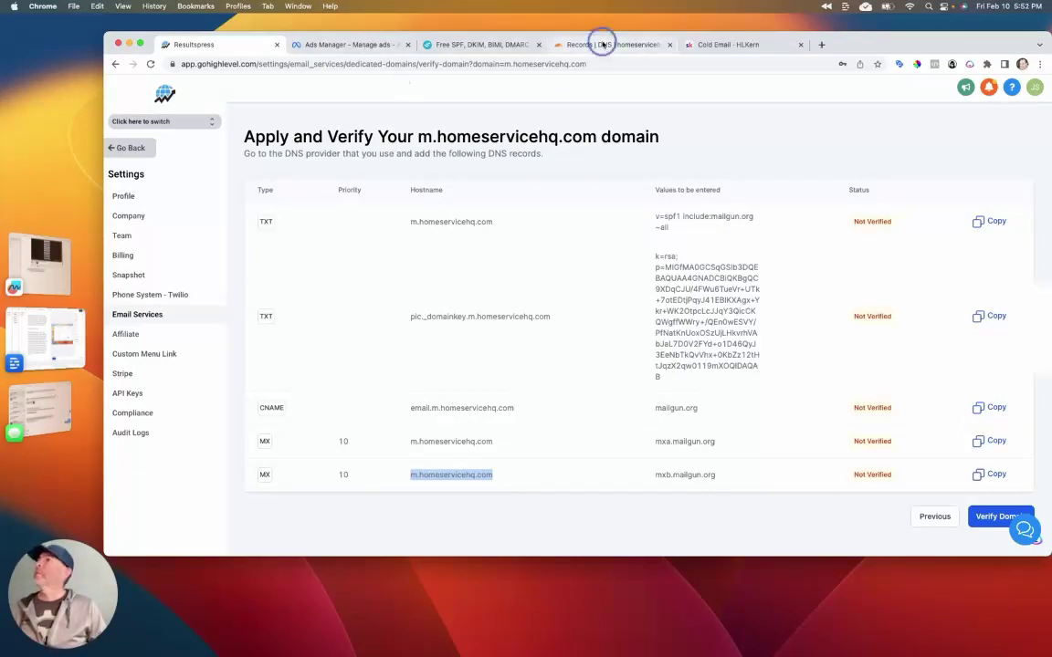
click(970, 166)
click(359, 233)
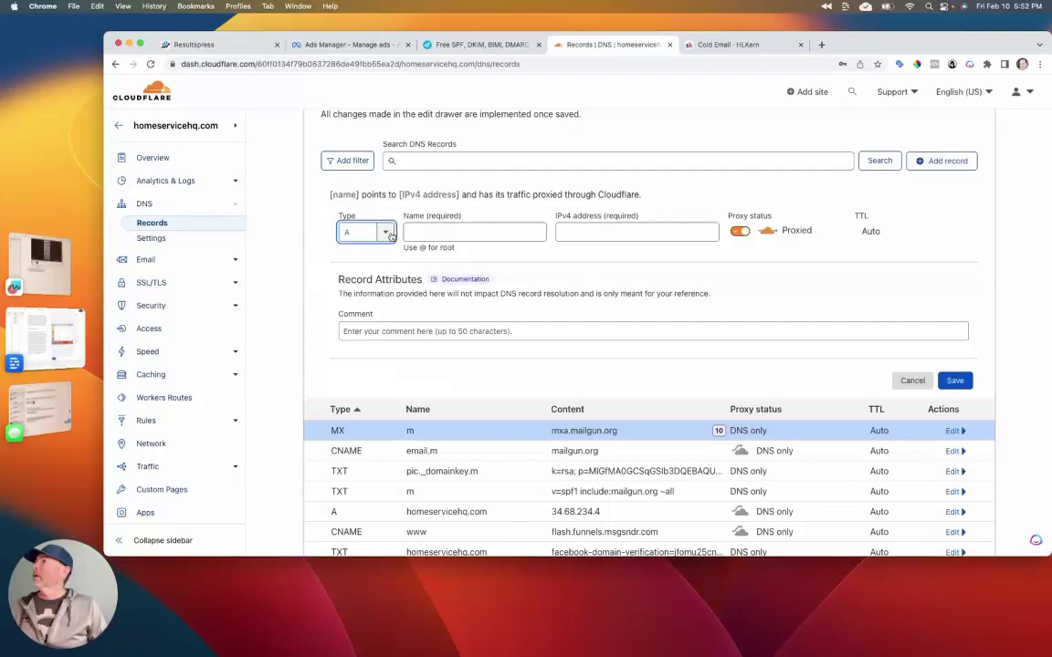
scroll(382, 292, down, 5)
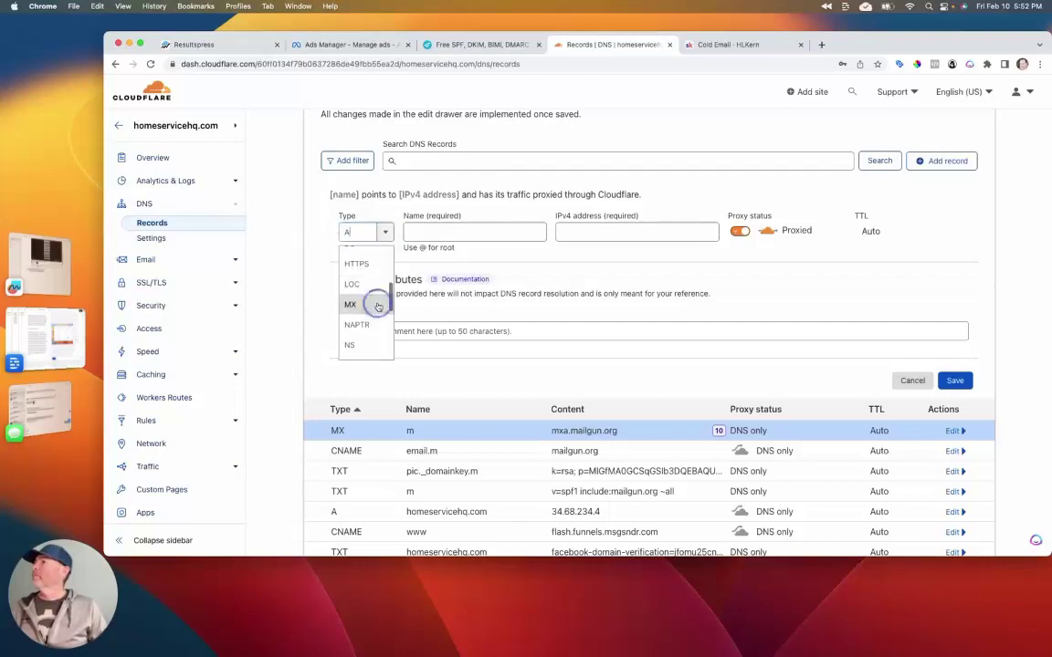
click(375, 305)
click(449, 234)
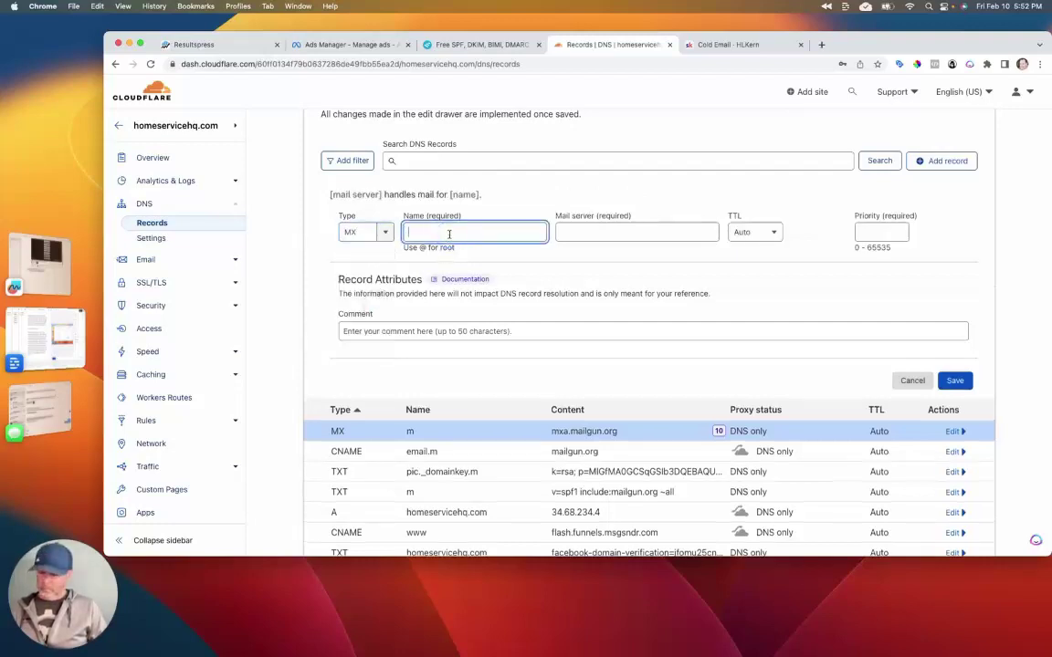
key(super+v)
key(Tab)
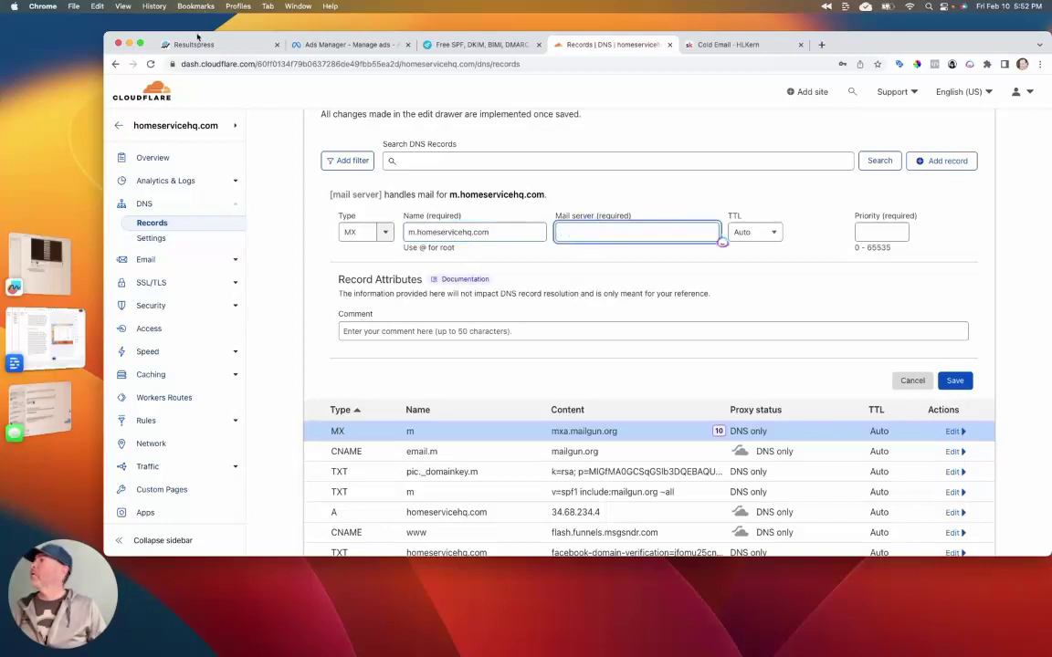
Step: Set the mail server to mxb.mailgun.org with priority 10 and save the record
click(197, 41)
click(672, 484)
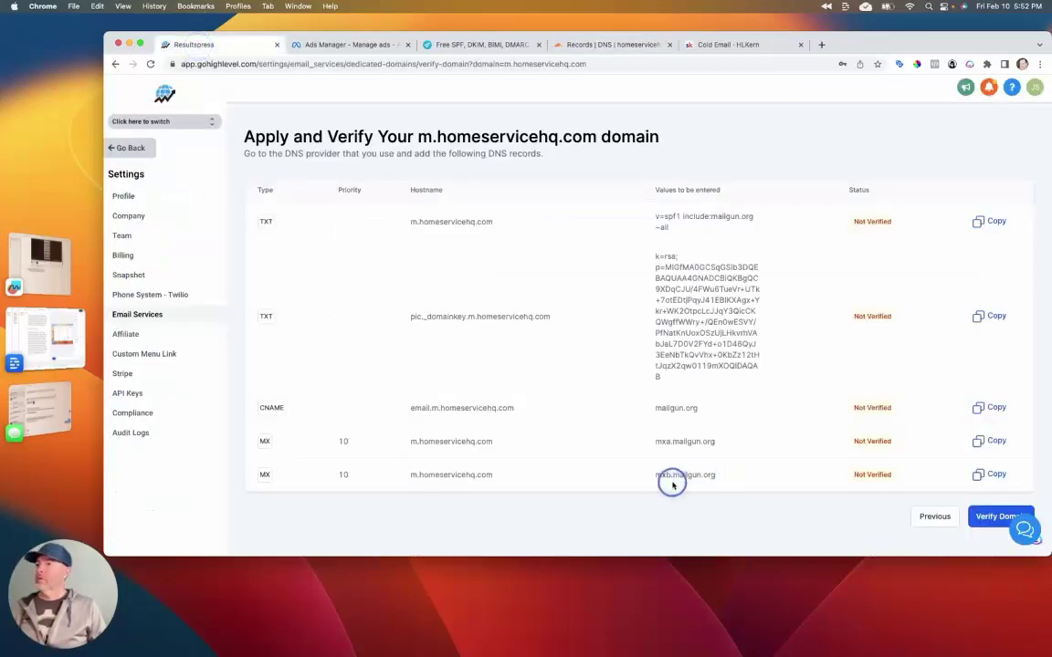
double_click(657, 477)
key(super+c)
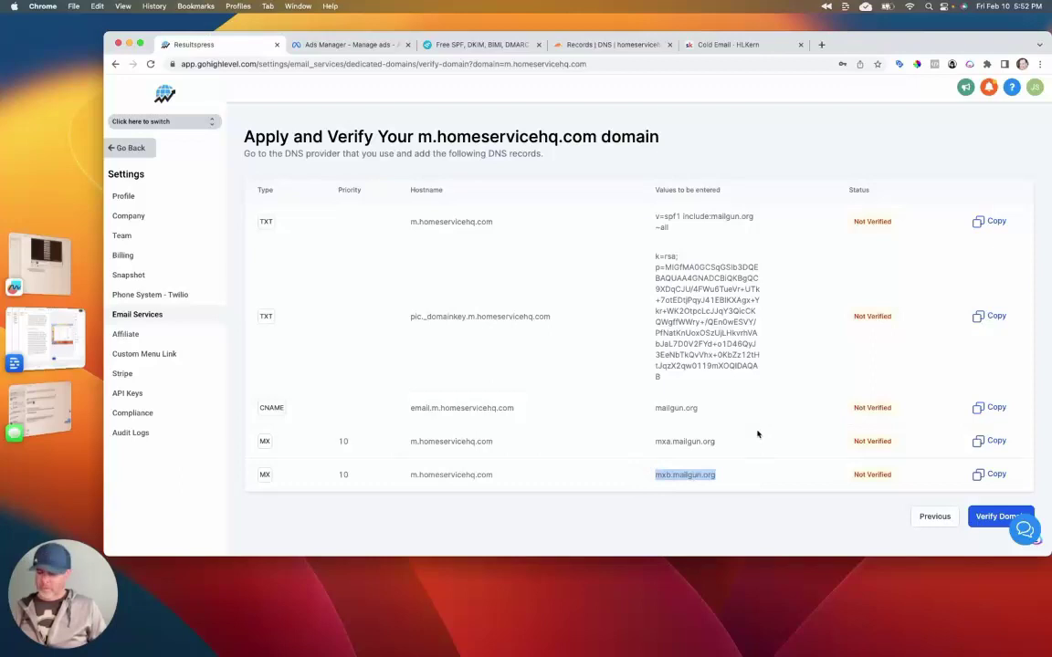
click(584, 44)
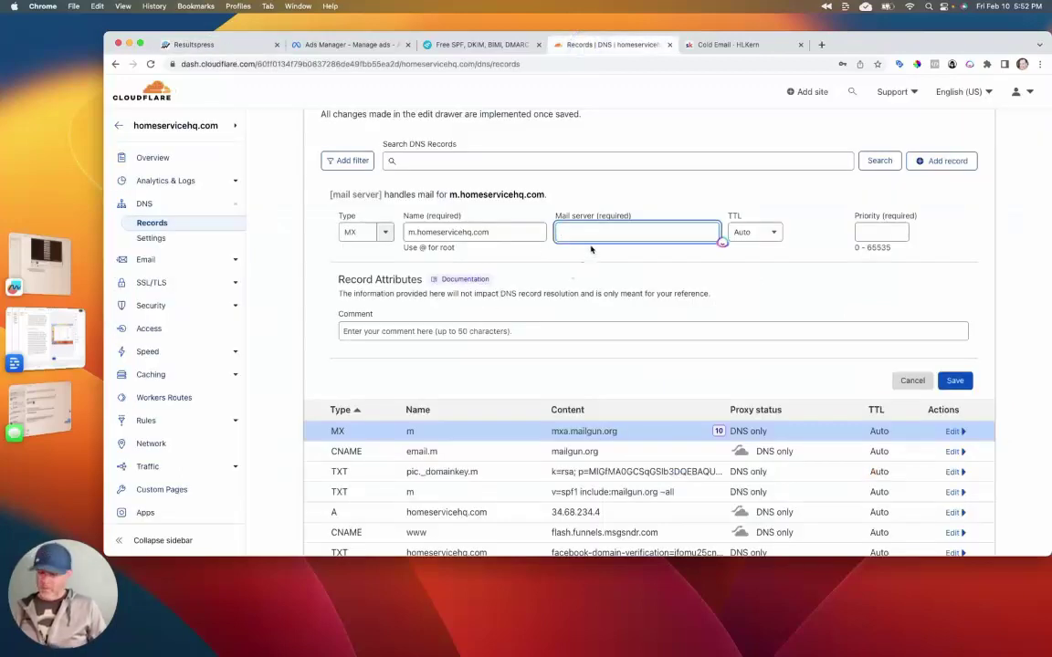
key(super+v)
click(855, 229)
text(10)
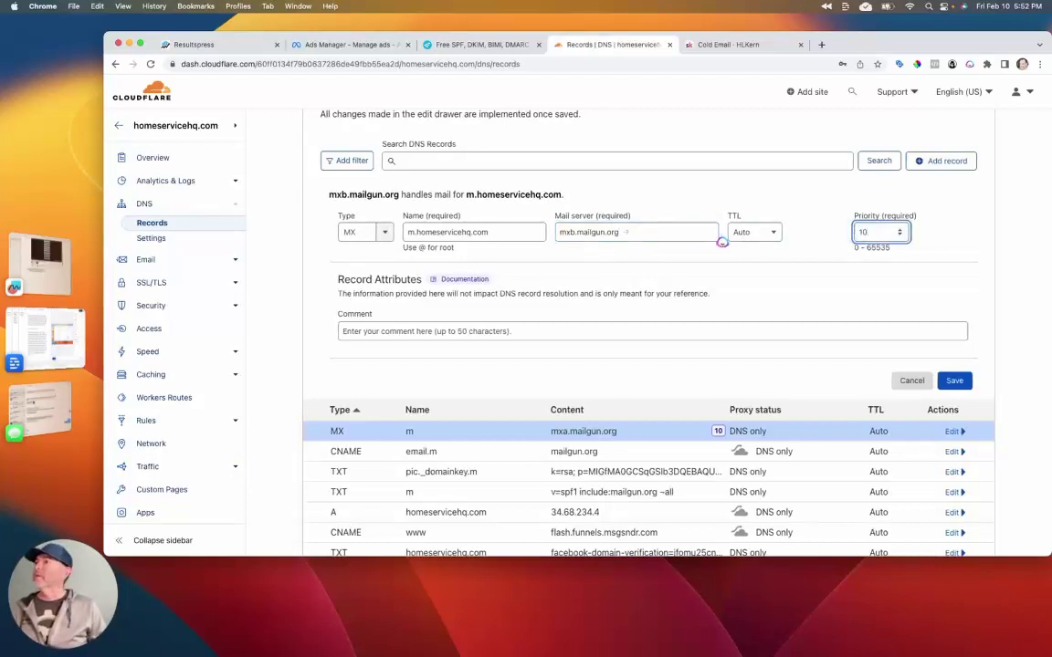
click(954, 380)
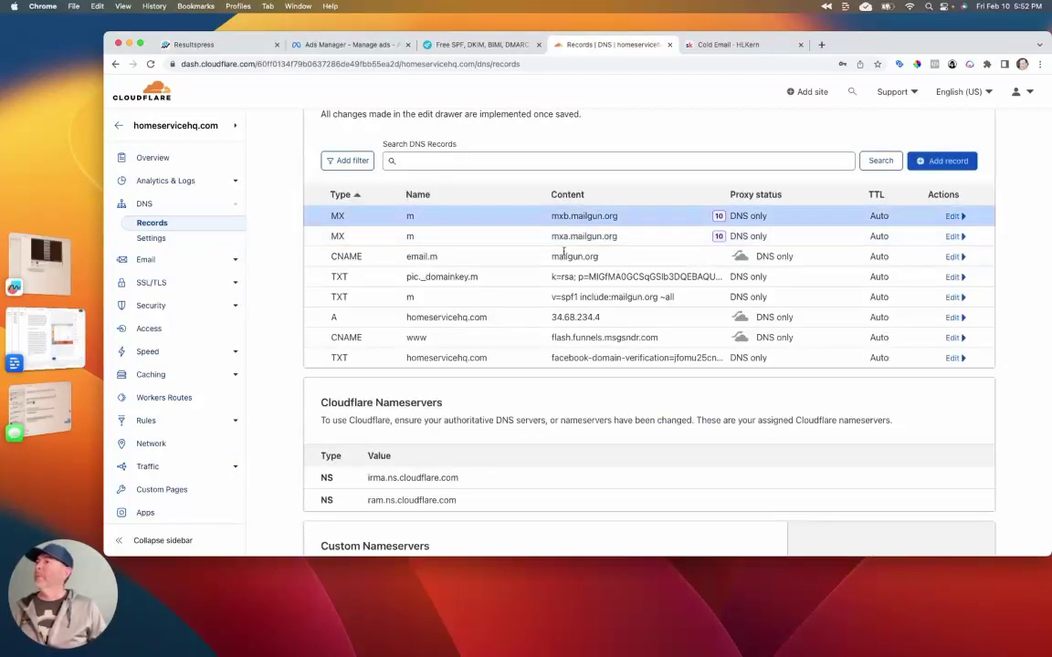
click(183, 44)
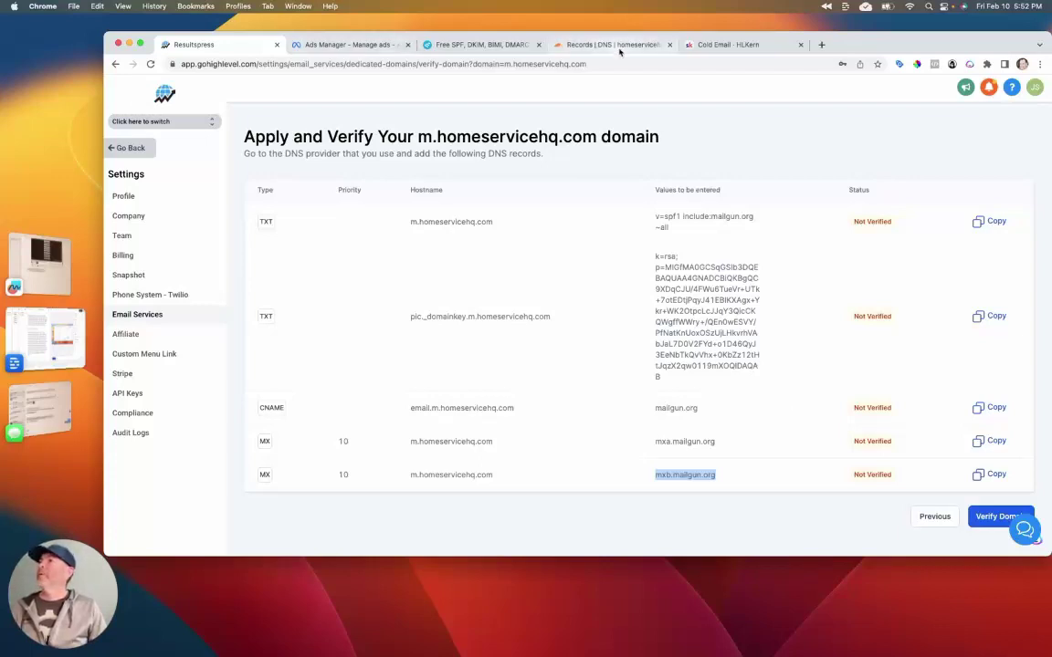
Step: Run Verify Domain twice until all five Mailgun records for m.homeservicehq.com show Verified
click(557, 46)
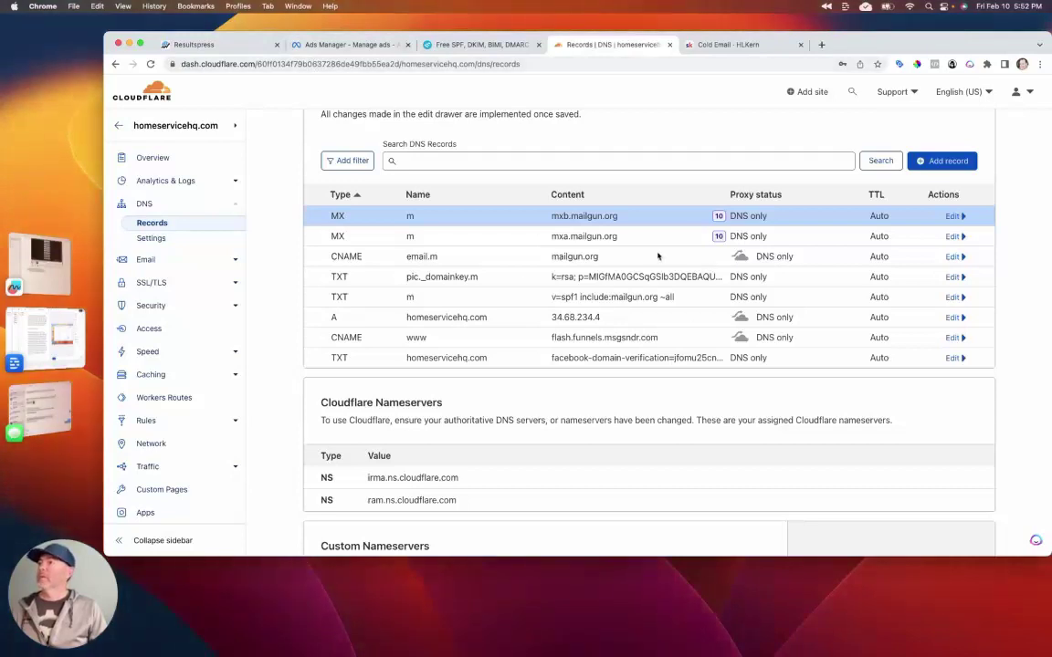
click(169, 46)
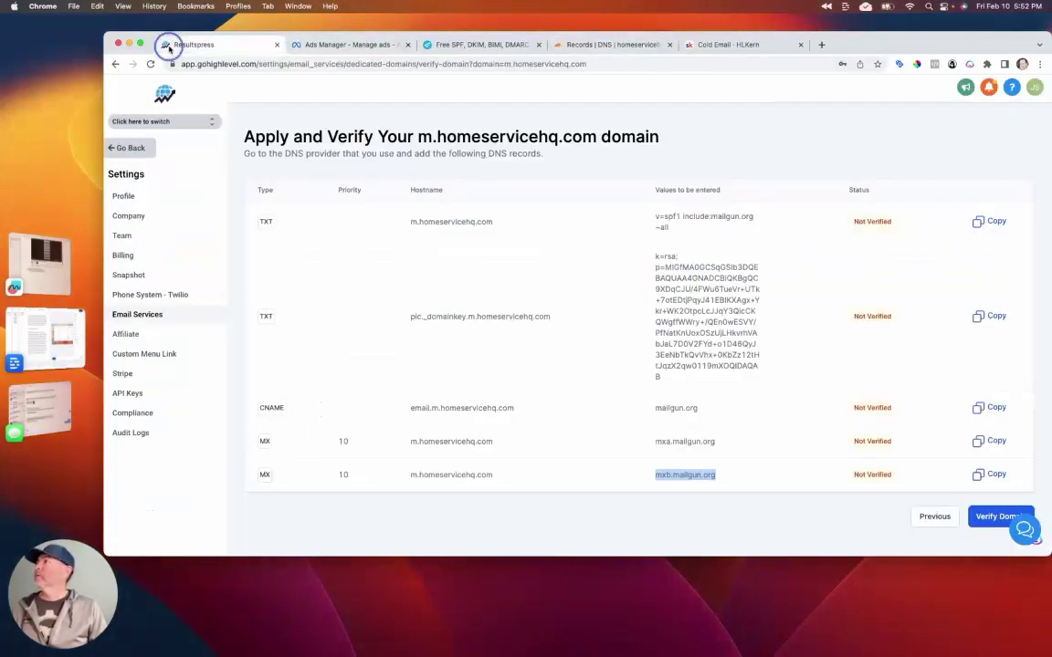
click(997, 516)
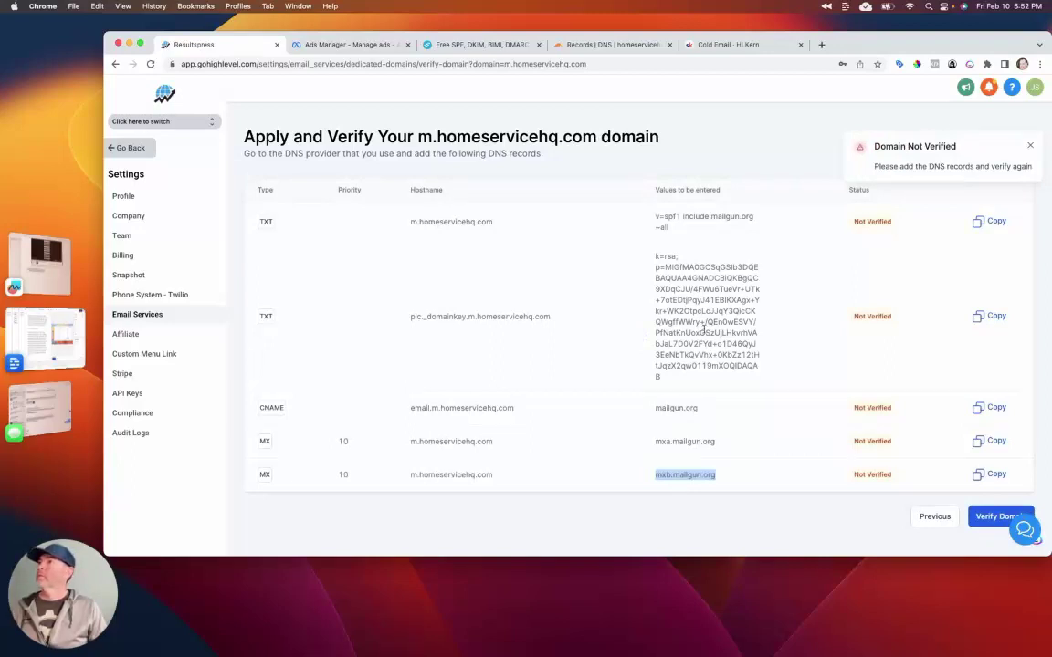
click(995, 517)
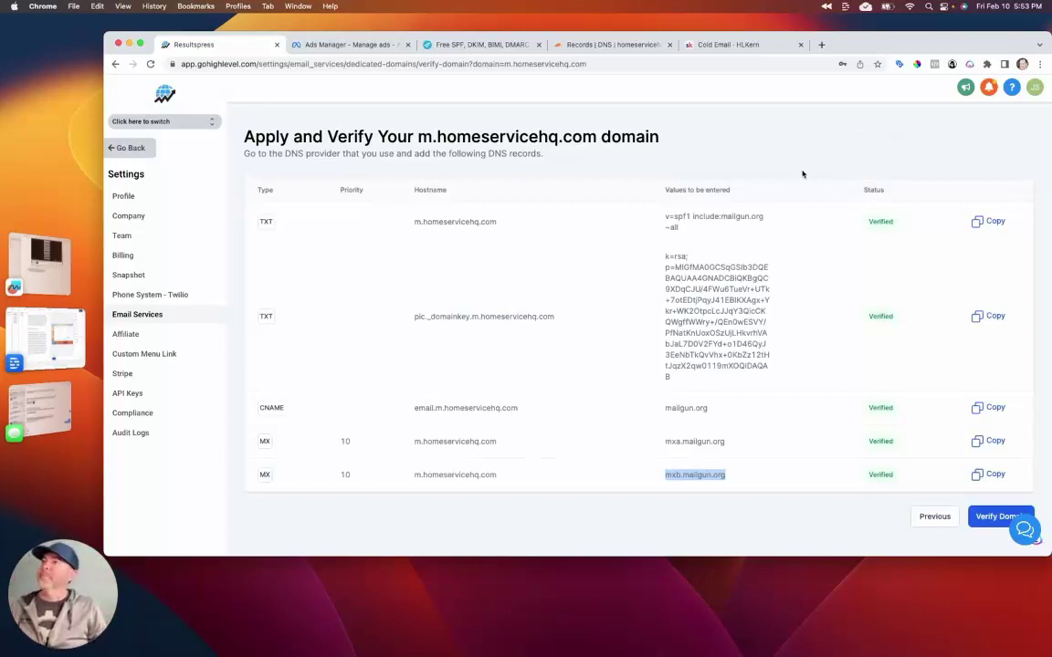
scroll(786, 255, down, 1)
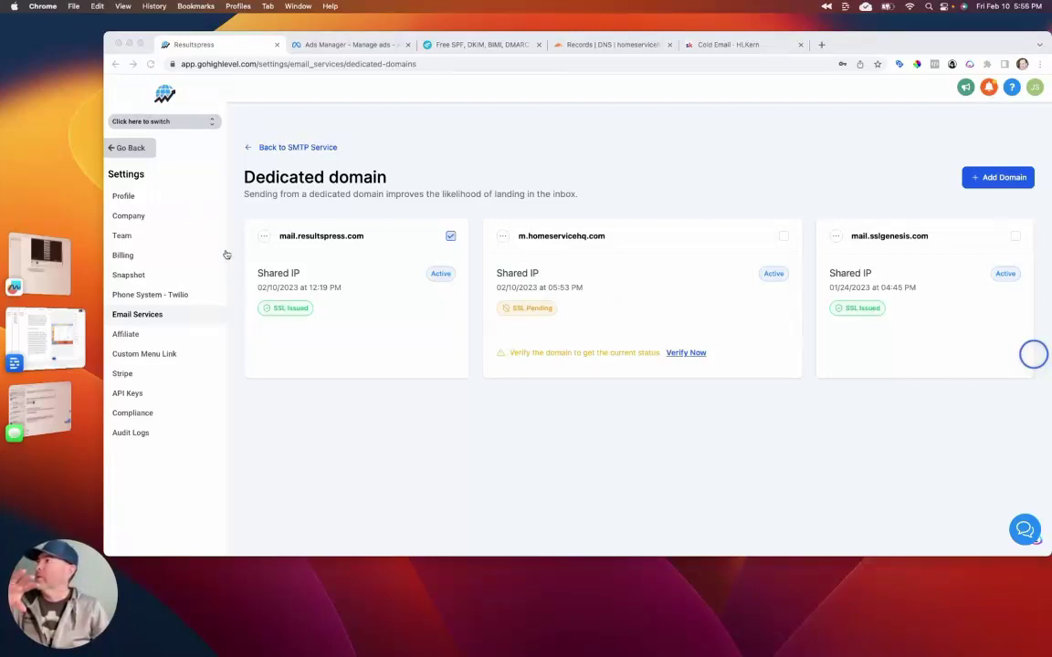
Step: Switch from the agency dashboard into the Resultspress sub-account
click(129, 134)
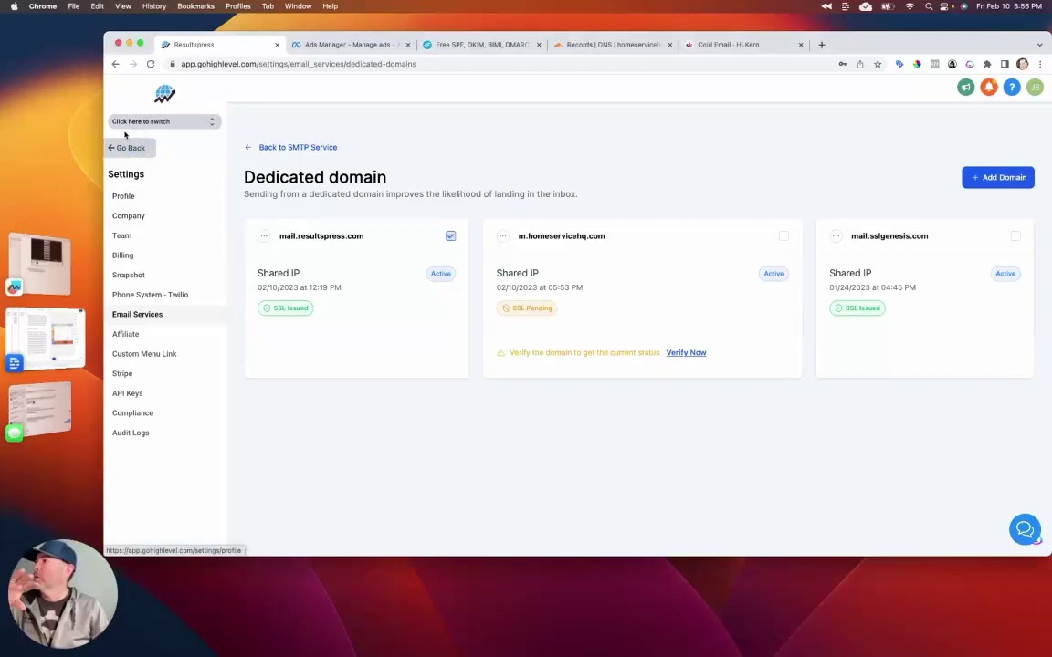
click(111, 147)
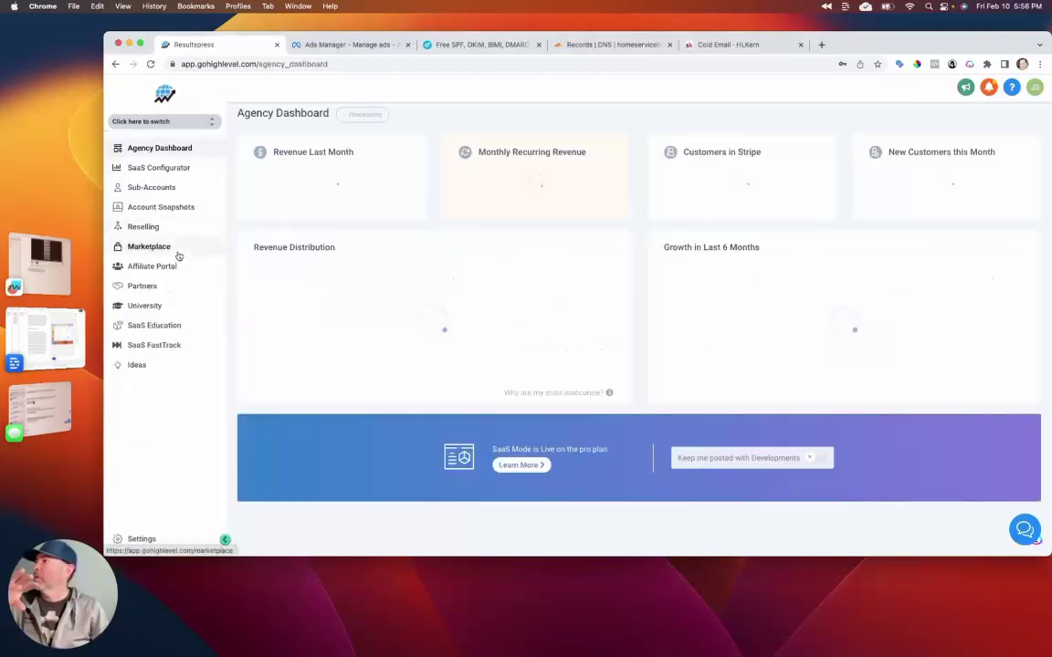
click(170, 125)
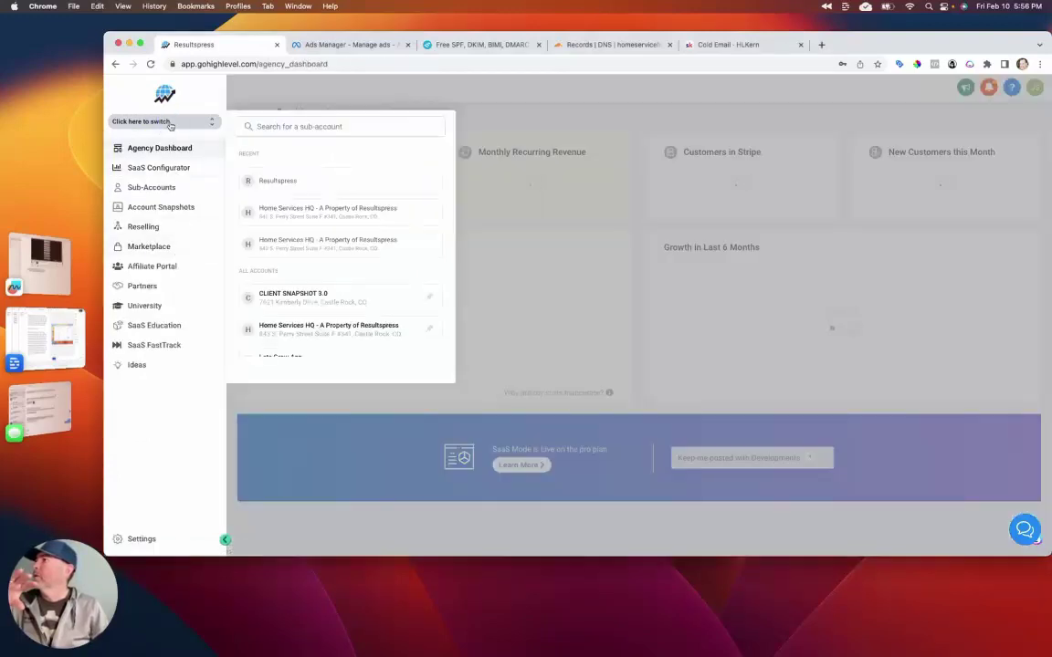
click(272, 187)
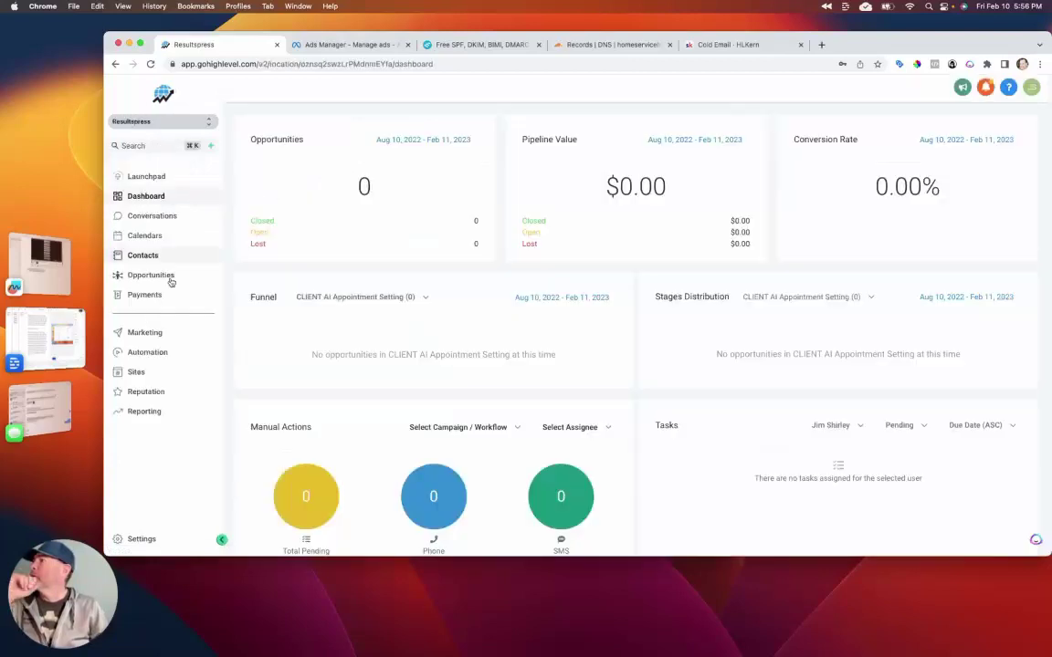
Step: Open the Email Cold OutReach Campaign workflow in the Cold OutReach Email Campaign folder
click(151, 353)
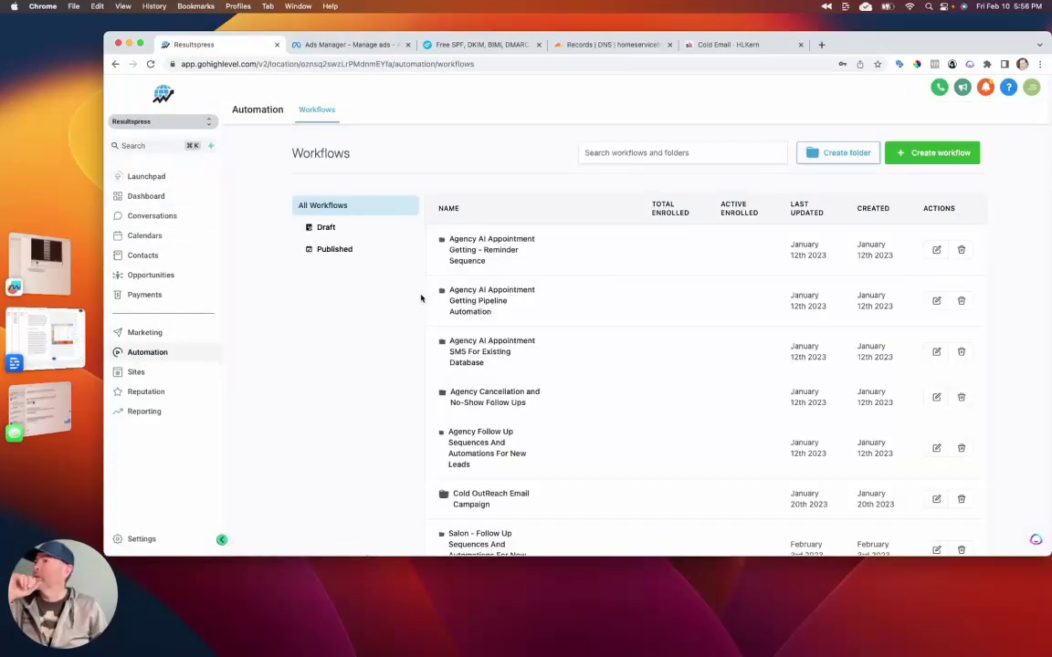
scroll(475, 329, down, 3)
click(584, 406)
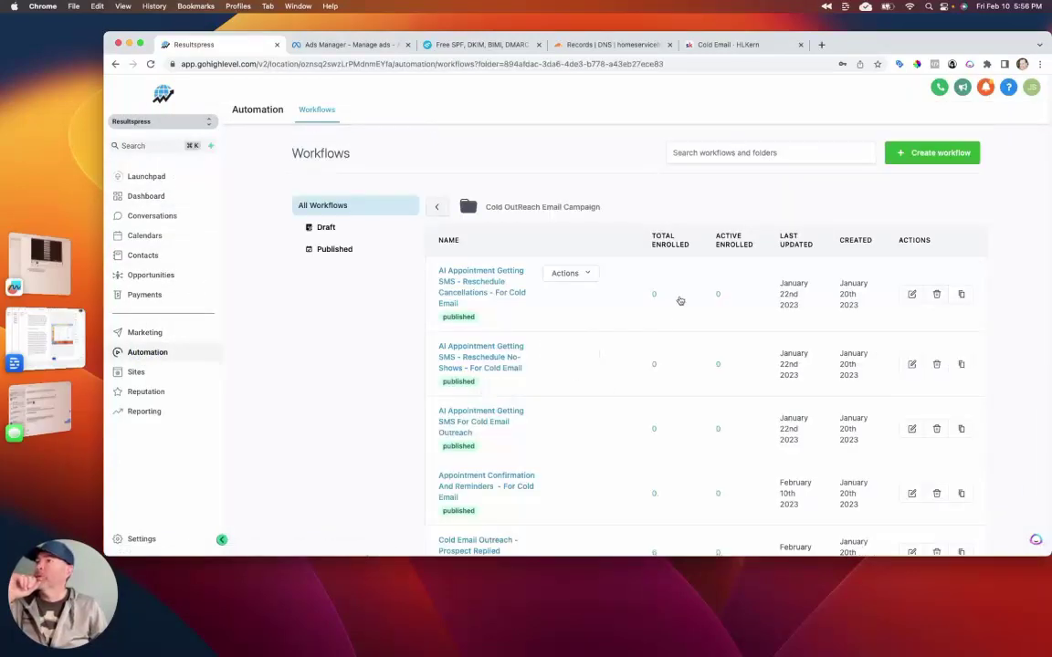
scroll(505, 394, down, 5)
click(482, 445)
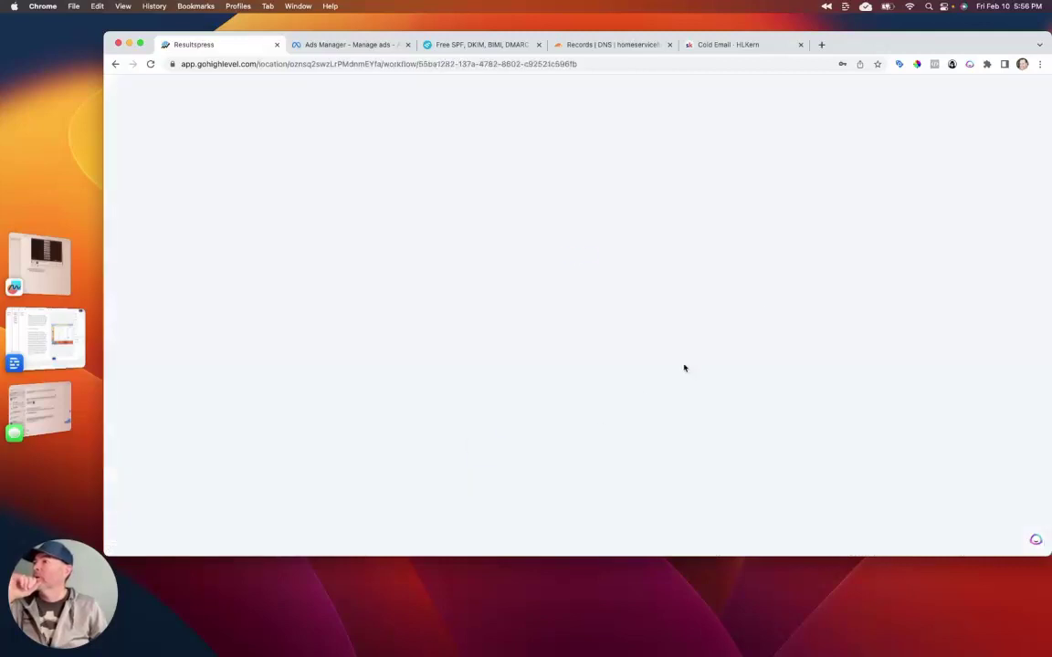
Step: Check the sender address of the Cold Outreach Email 1 step, then switch to the EasyDMARC tools page
click(630, 438)
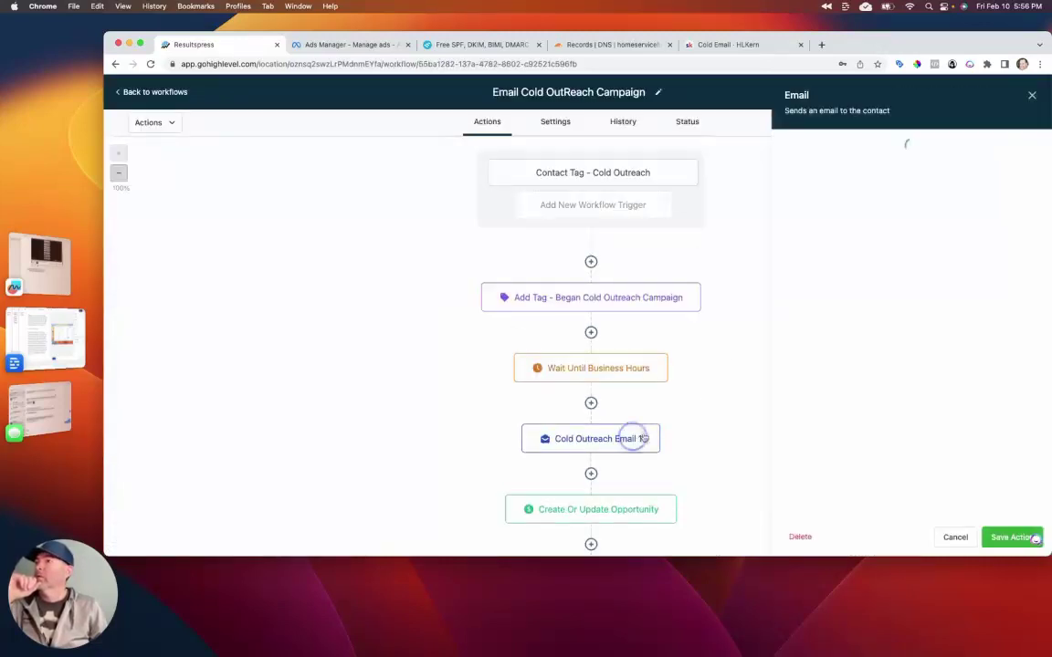
double_click(797, 280)
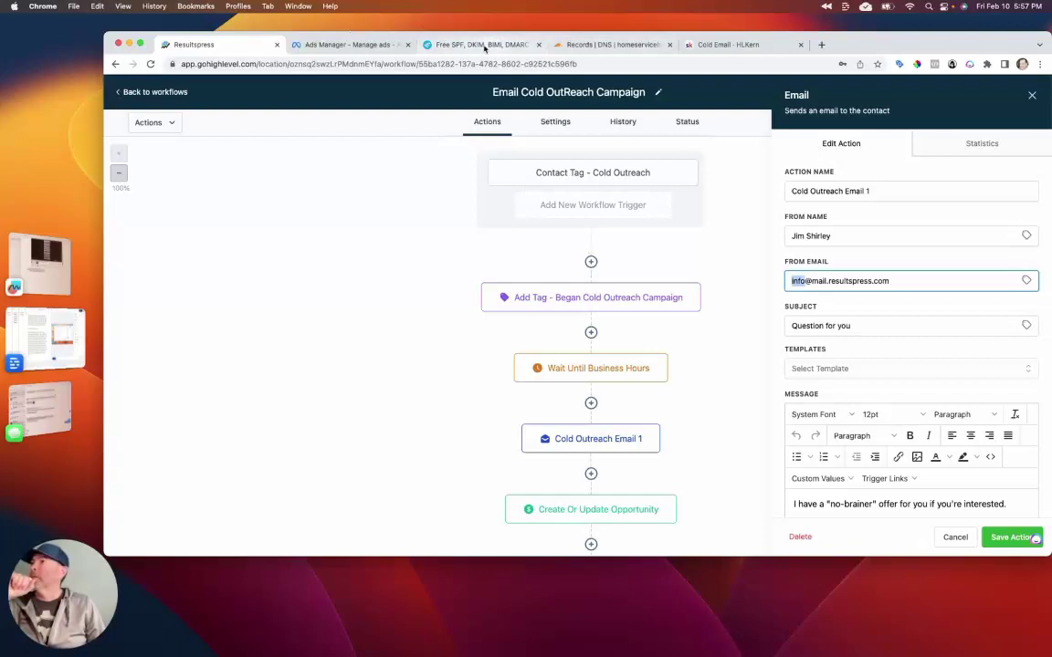
click(485, 45)
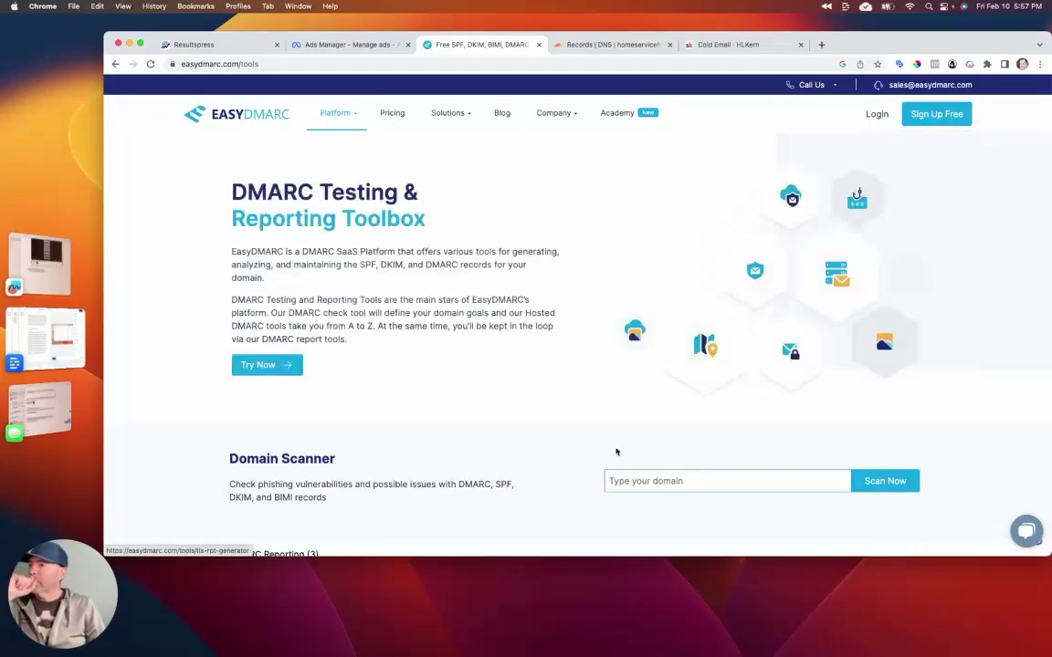
Step: Scan m.homeservicehq.com in the EasyDMARC Domain Scanner, which scores it 2 of 10
click(711, 482)
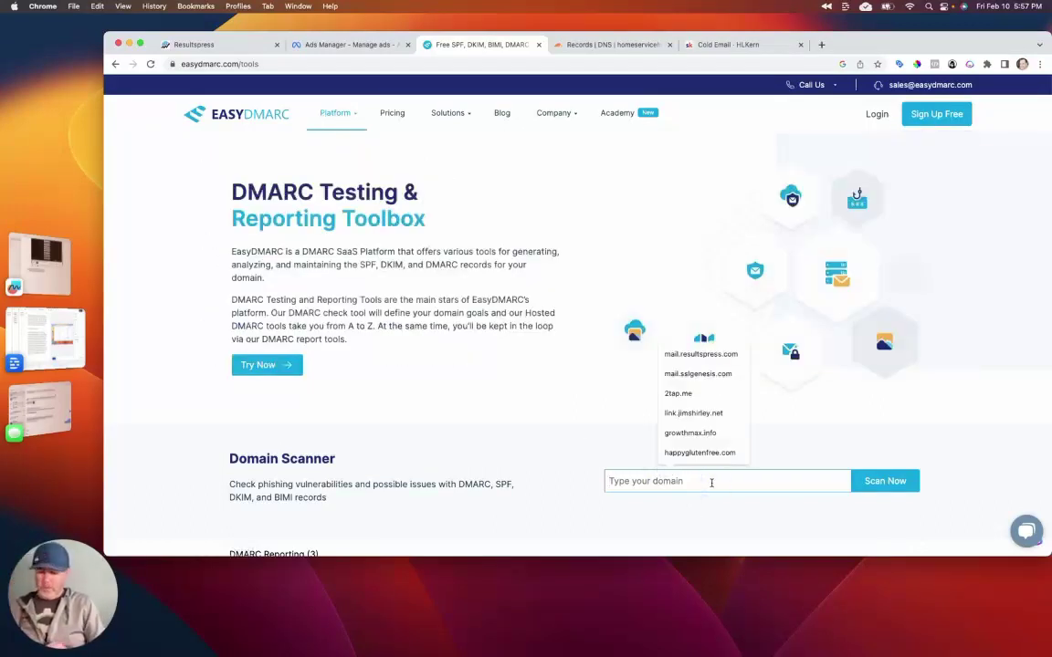
text(m.)
text(homeservicehq.com)
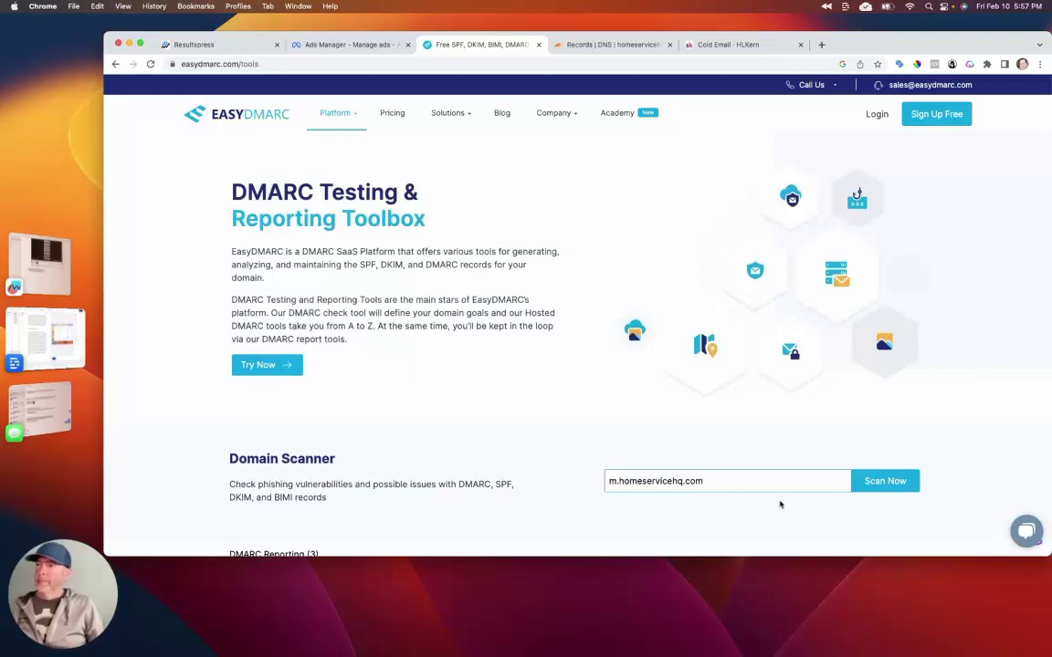
click(913, 482)
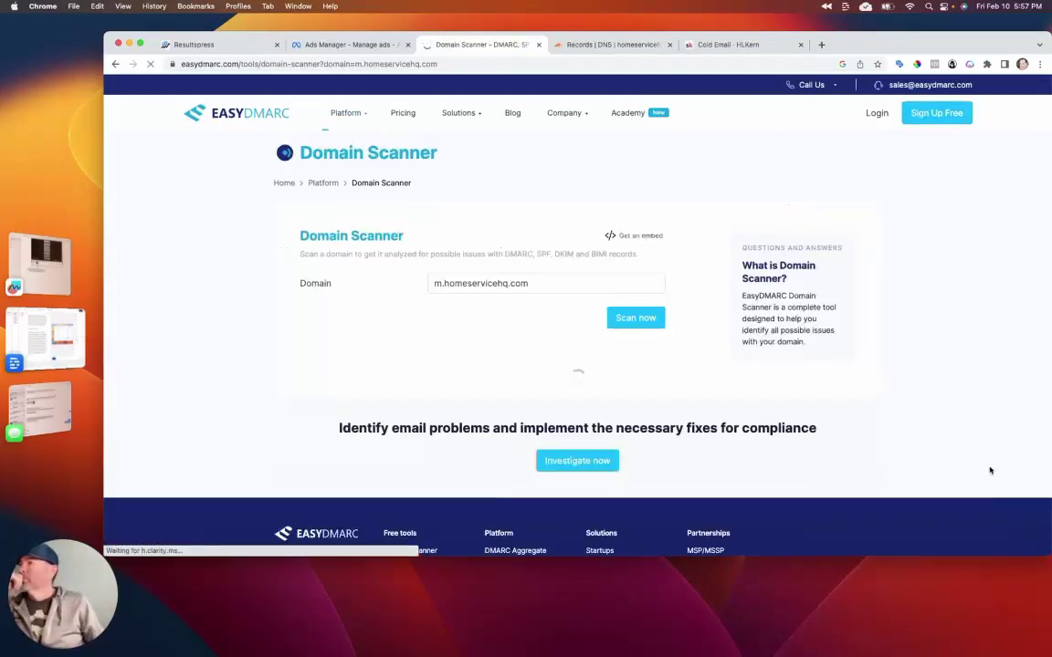
scroll(624, 411, down, 5)
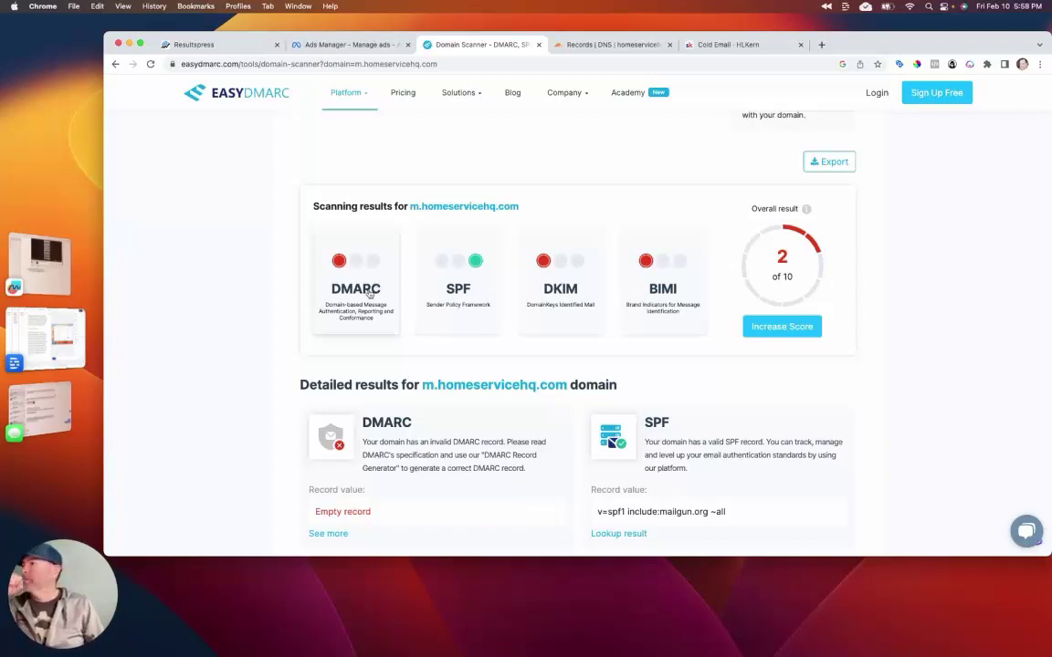
Step: View the DMARC Record Checker result, which reports no valid DMARC record found
click(364, 290)
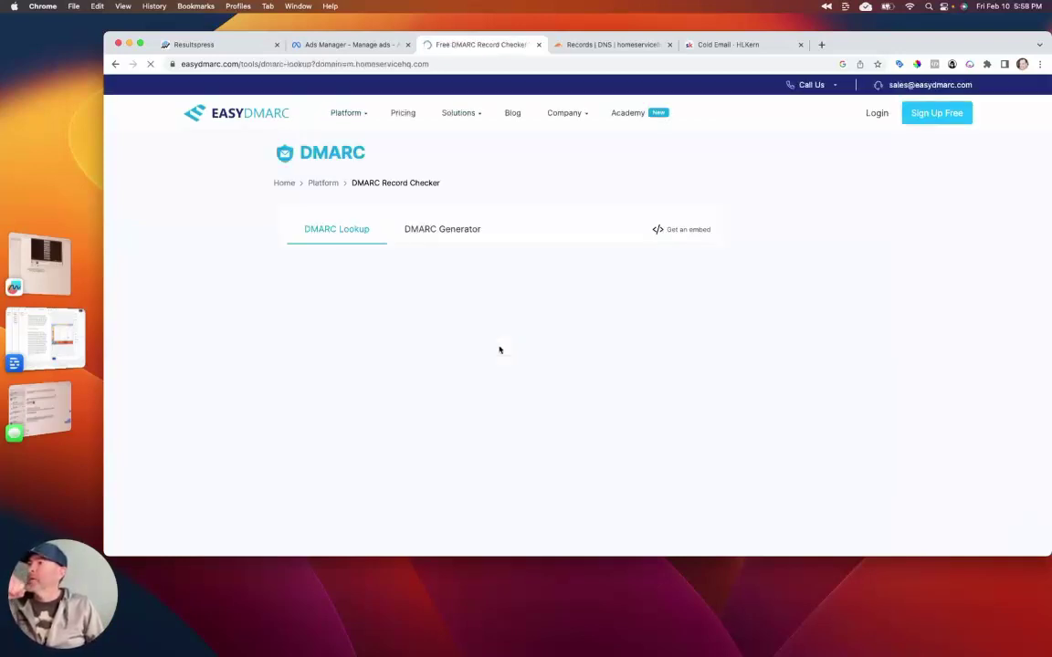
scroll(384, 252, down, 3)
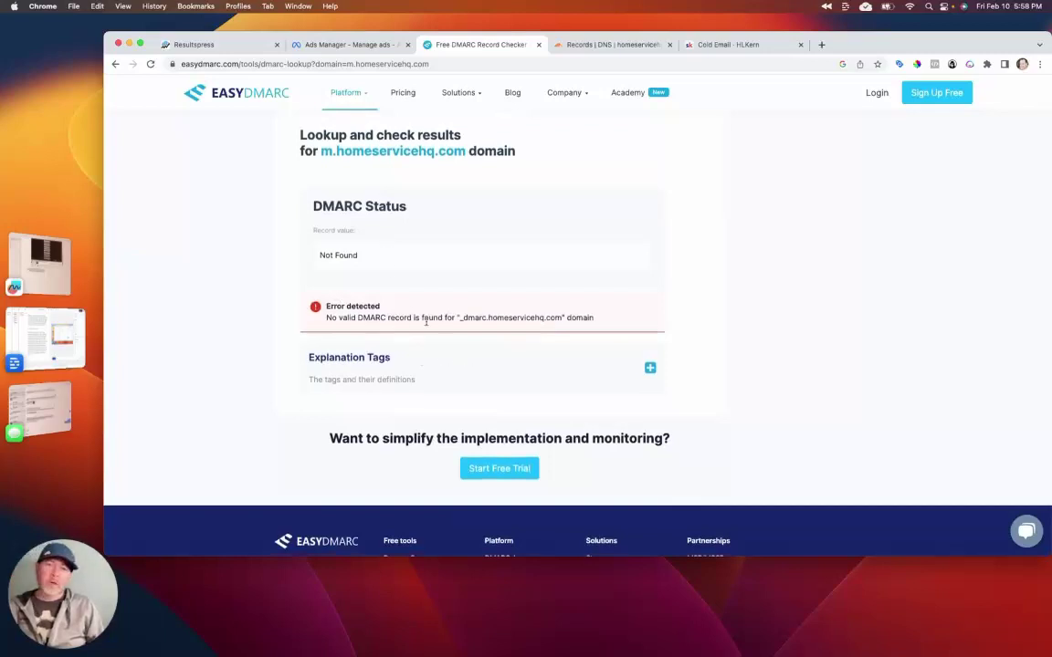
scroll(425, 321, up, 3)
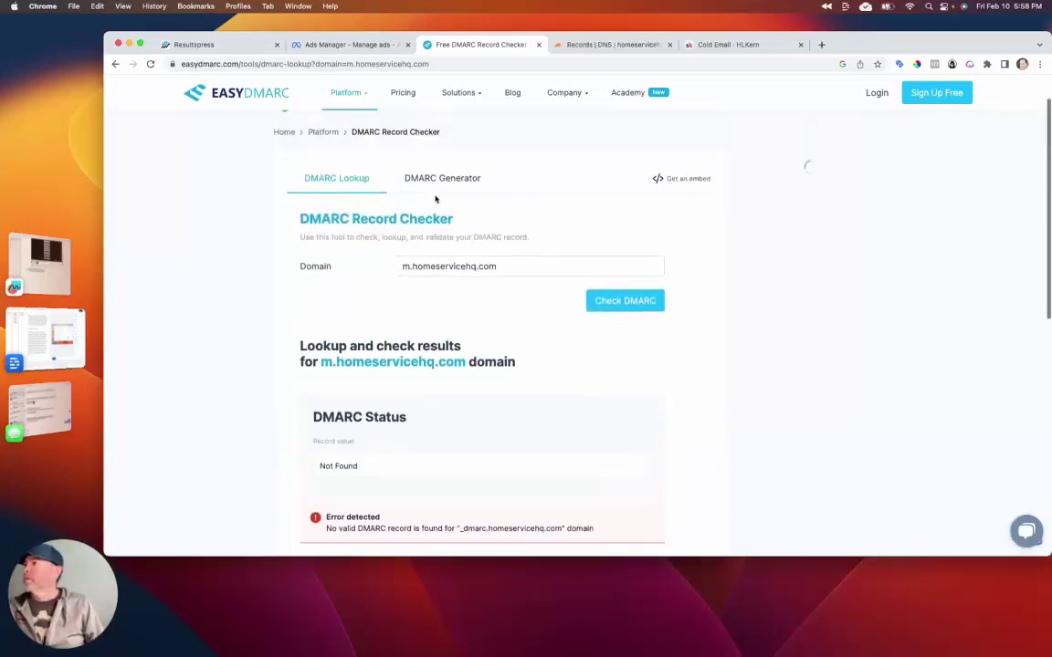
Step: In the DMARC Record Generator, set the report destination to a mailbox at m.homeservicehq.com
click(434, 181)
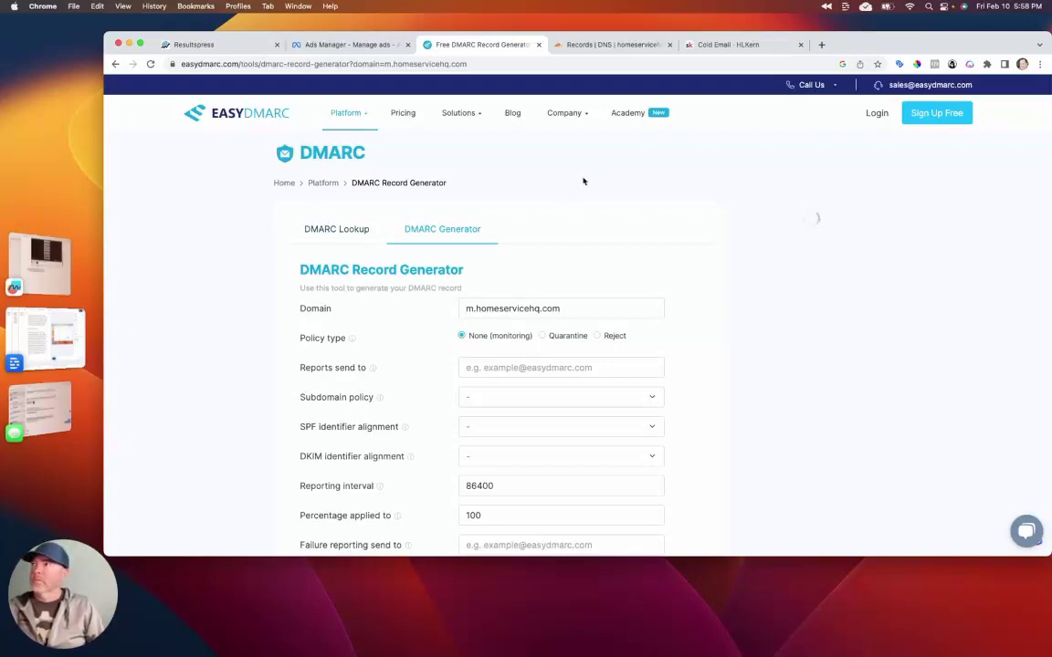
scroll(406, 418, down, 3)
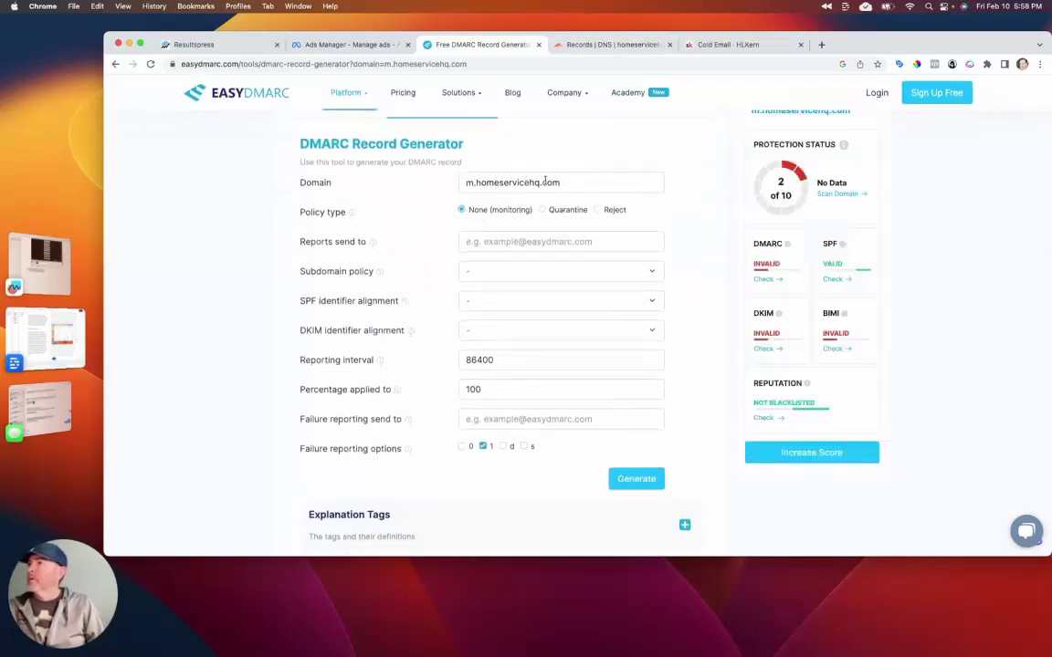
click(477, 241)
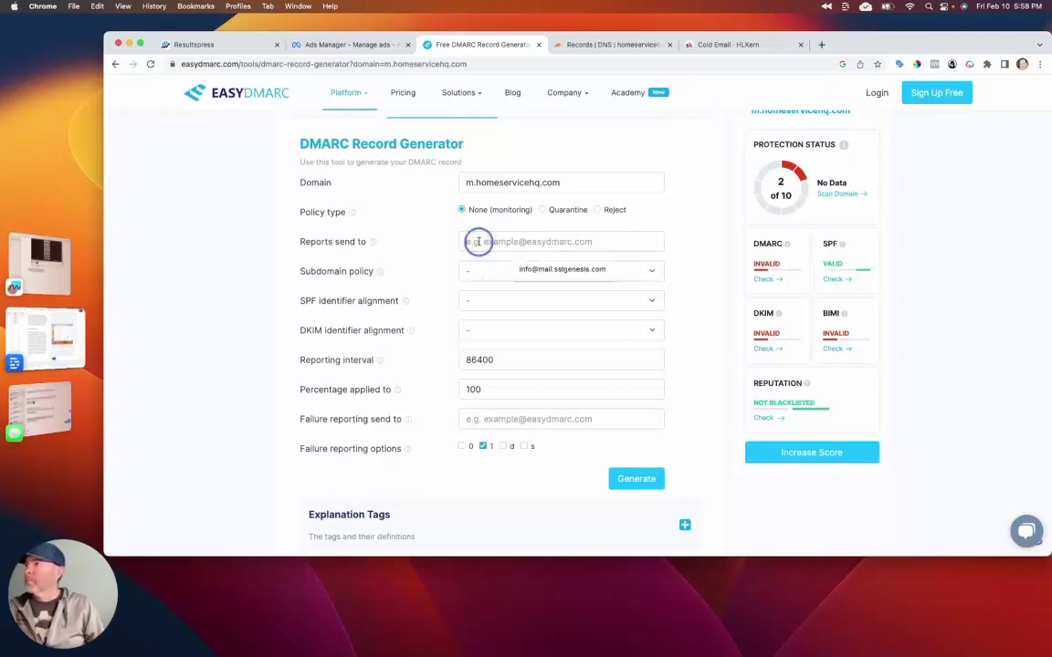
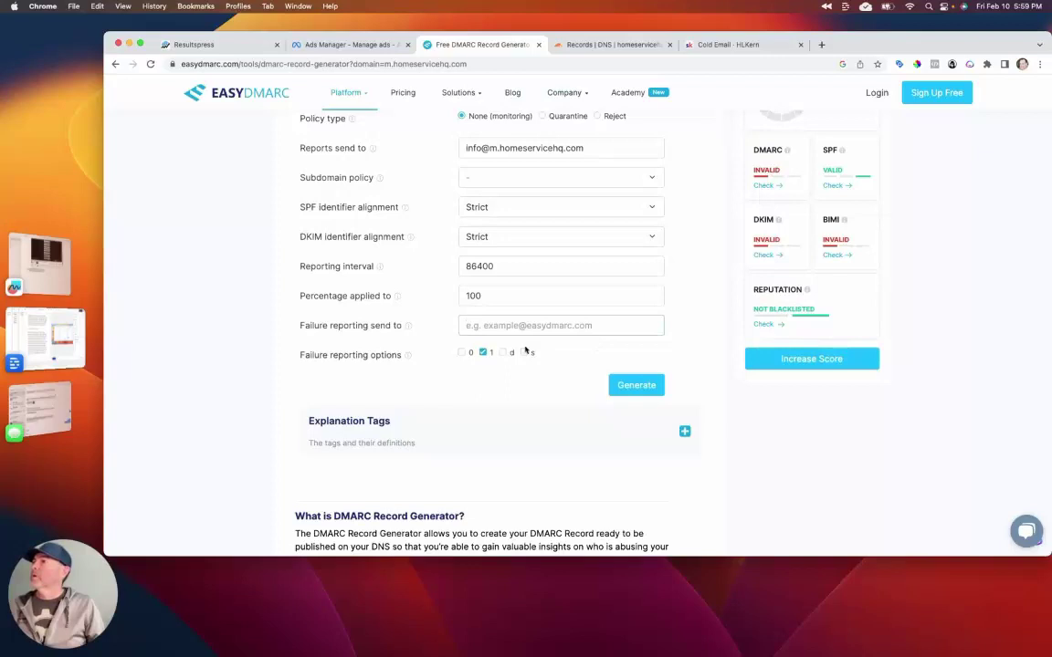
Step: Generate the _dmarc.m.homeservicehq.com DMARC record, review it, and switch the policy to Quarantine
click(628, 384)
scroll(433, 405, down, 5)
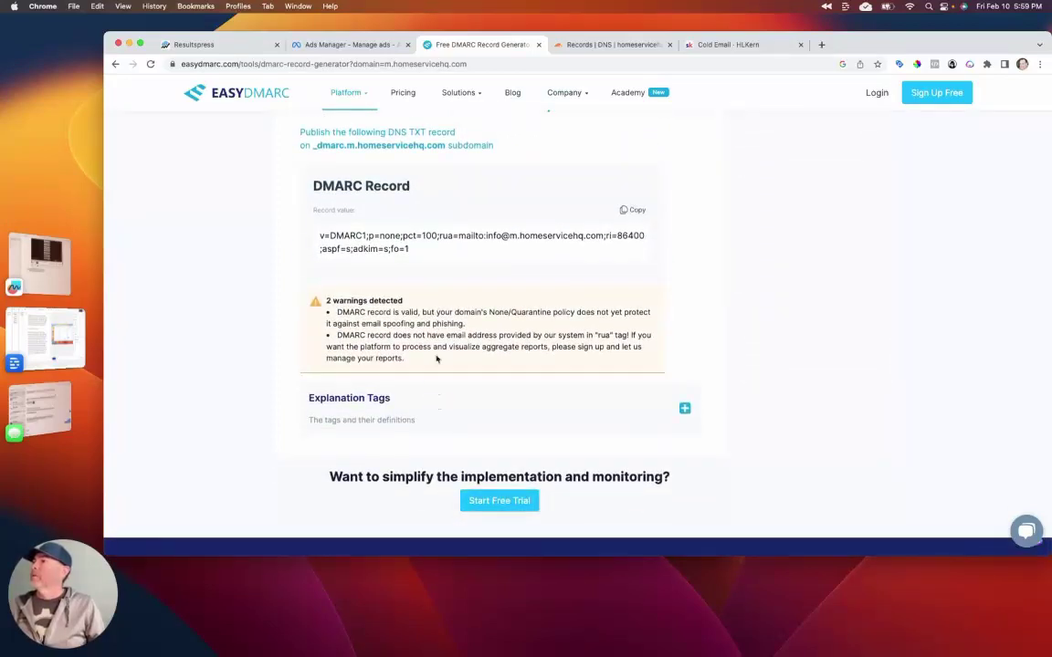
scroll(418, 345, up, 2)
scroll(418, 345, up, 2)
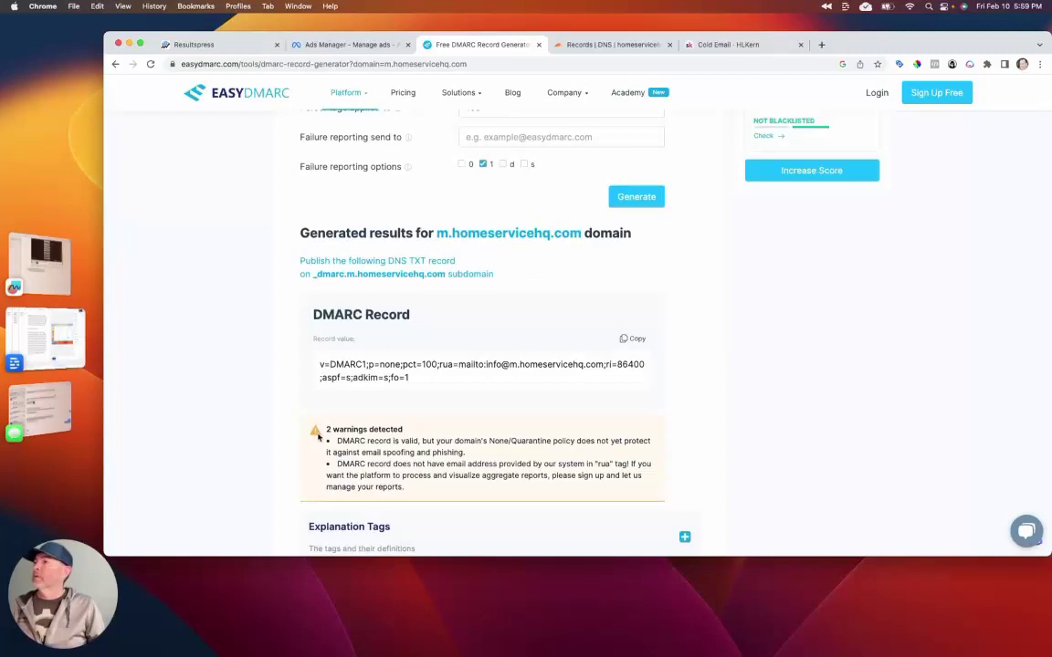
scroll(318, 437, up, 4)
scroll(318, 436, up, 4)
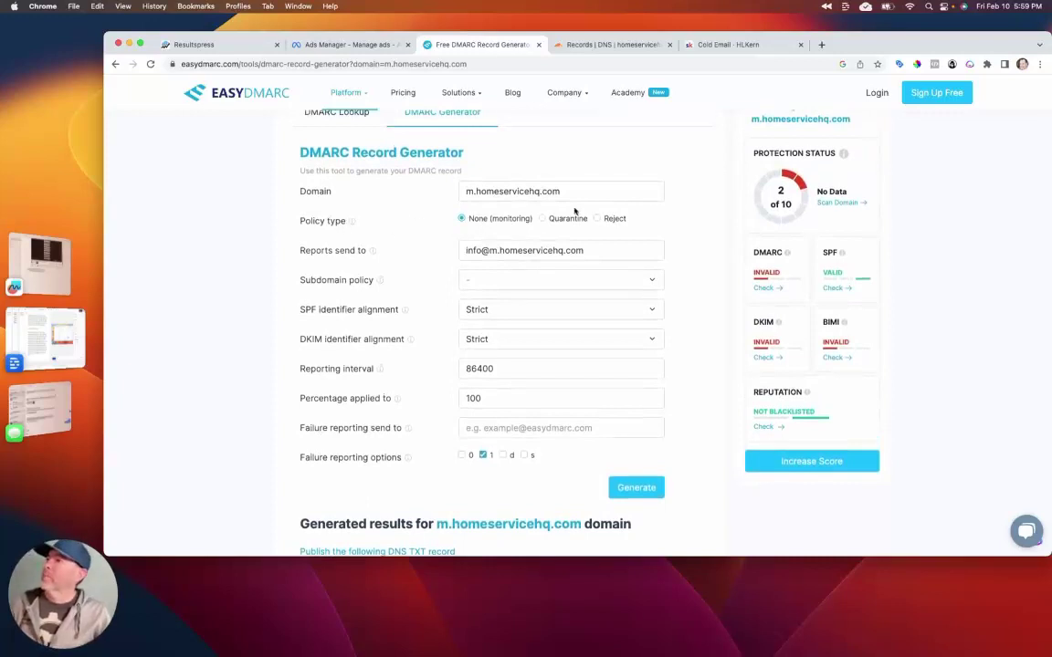
click(543, 218)
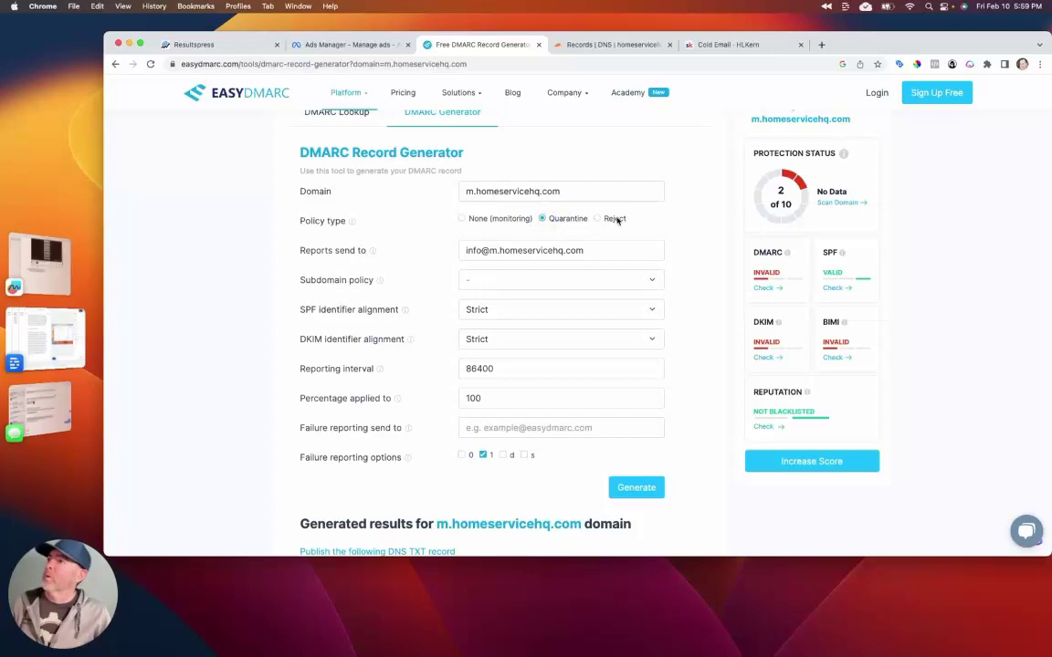
Step: Set the policy to Reject, regenerate the record, and select the full p=reject record value
click(598, 219)
scroll(420, 235, down, 2)
scroll(420, 236, down, 2)
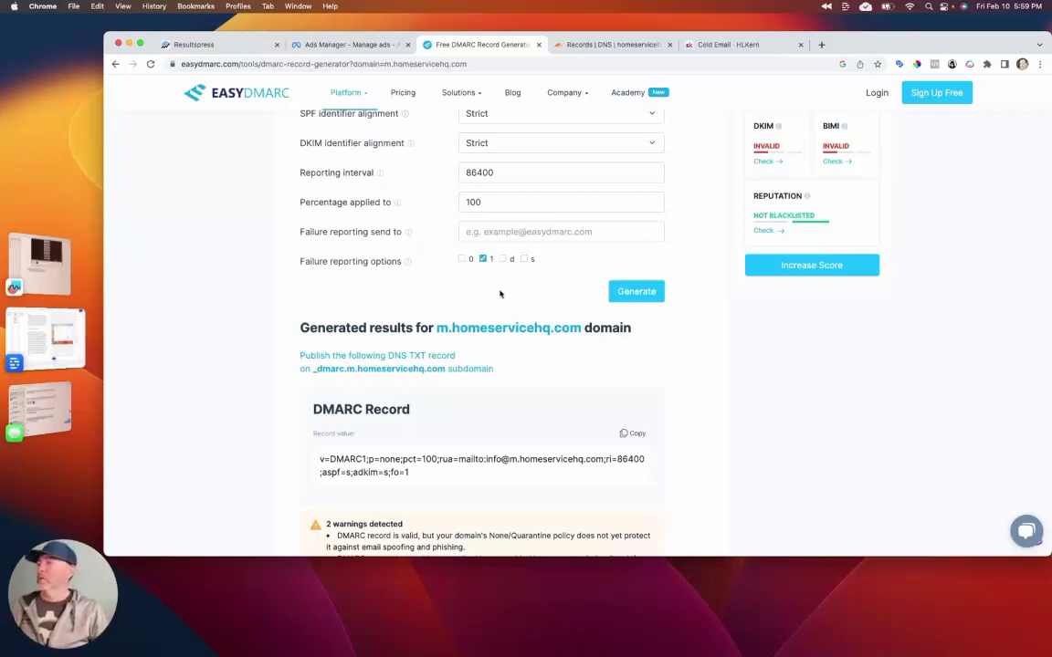
click(630, 290)
scroll(629, 345, down, 5)
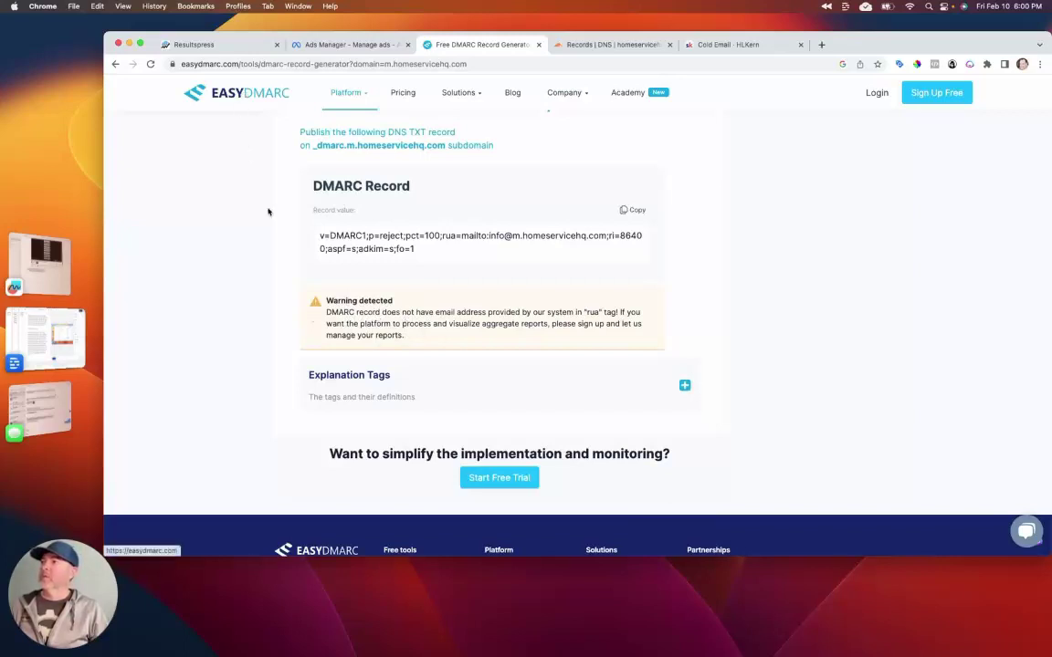
drag(393, 250, 318, 233)
key(super+c)
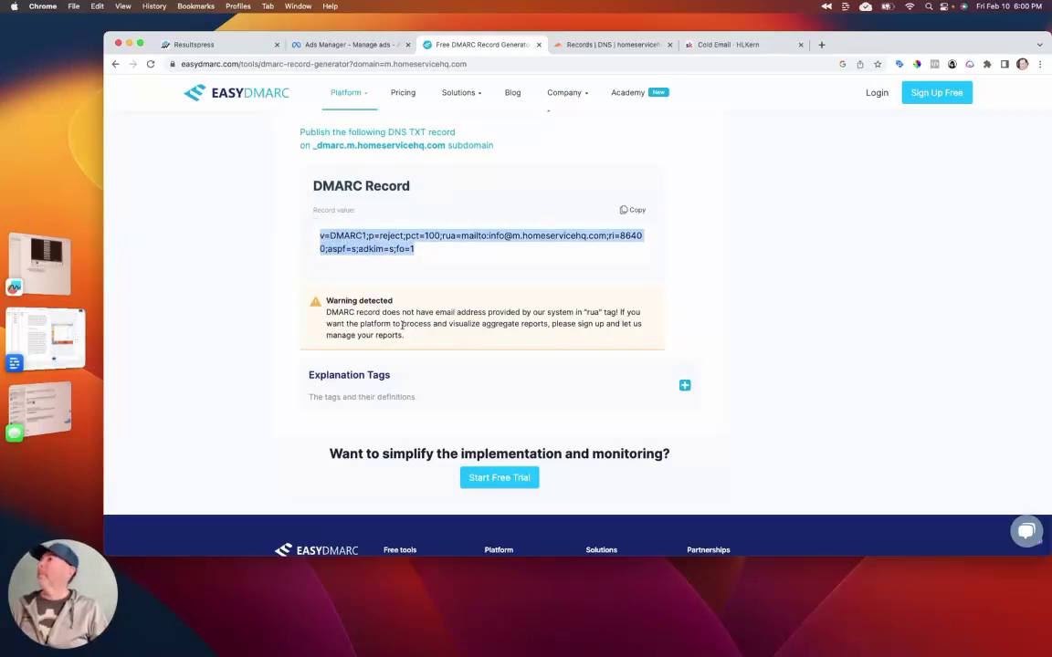
Step: Start a new TXT record in Cloudflare's homeservicehq.com DNS records
click(607, 44)
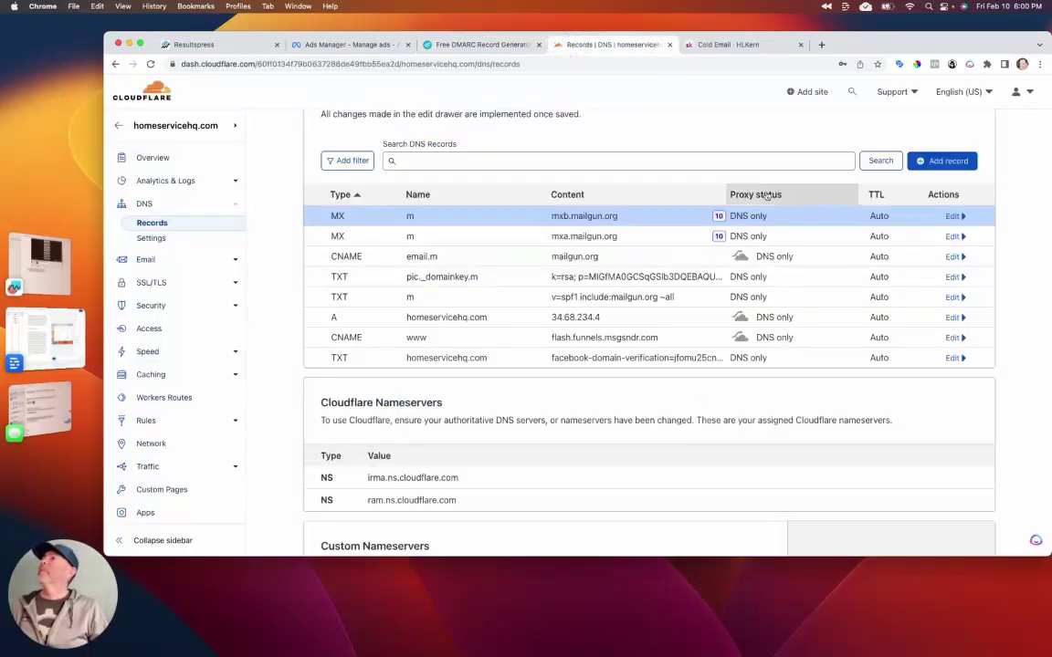
click(941, 160)
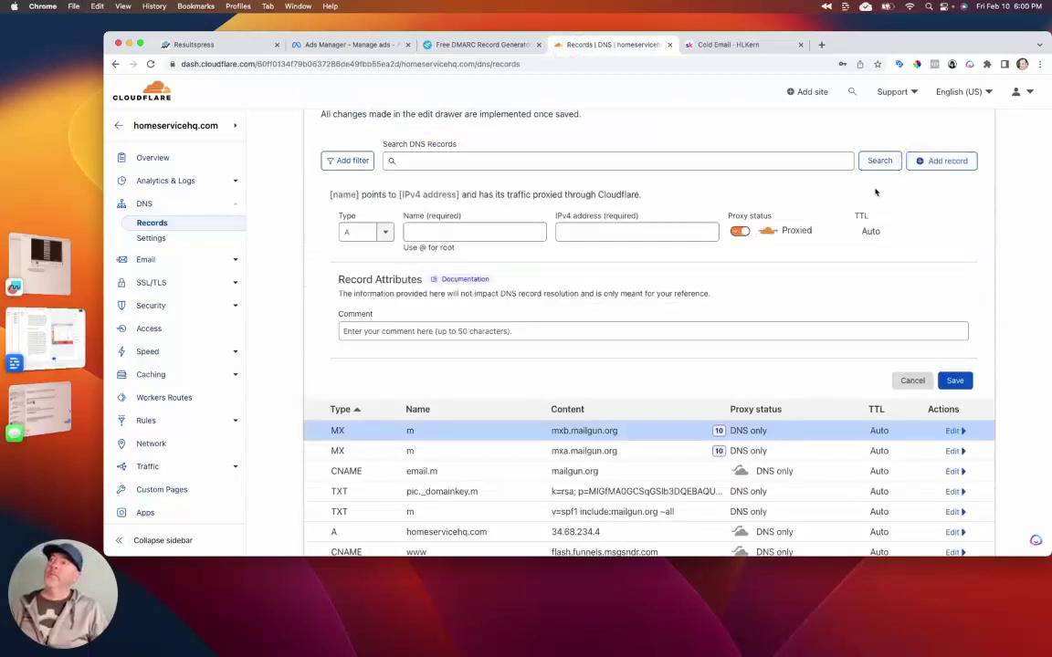
click(382, 241)
scroll(365, 301, down, 3)
click(364, 328)
Step: Name the record _dmarc.m, paste the p=reject DMARC value as content, and save it
click(453, 231)
text(_)
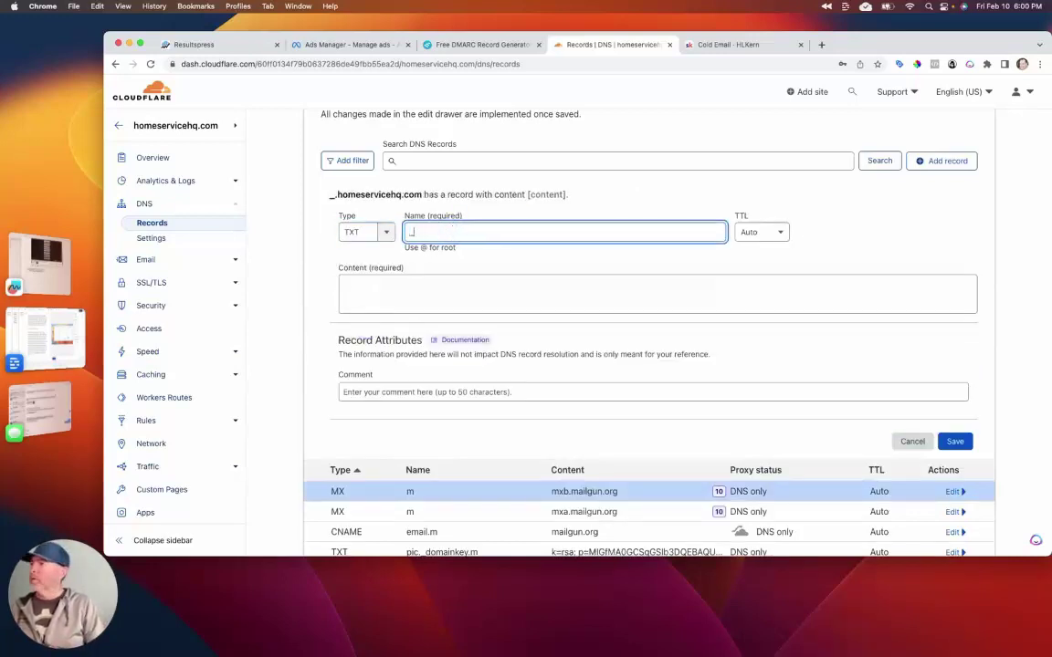
text(dmarc.)
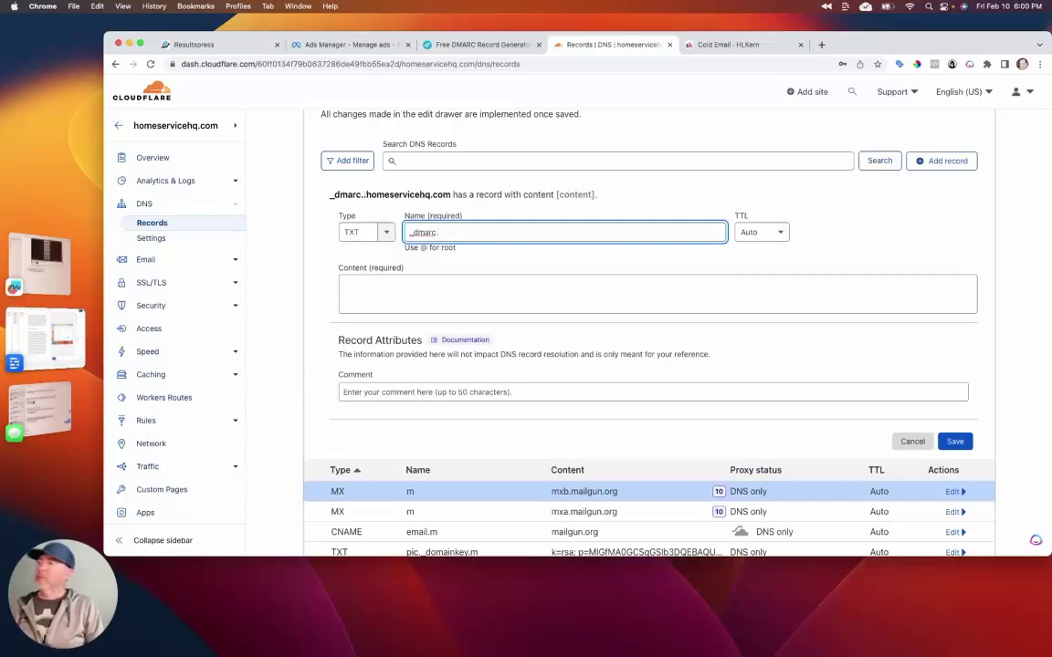
key(BackSpace)
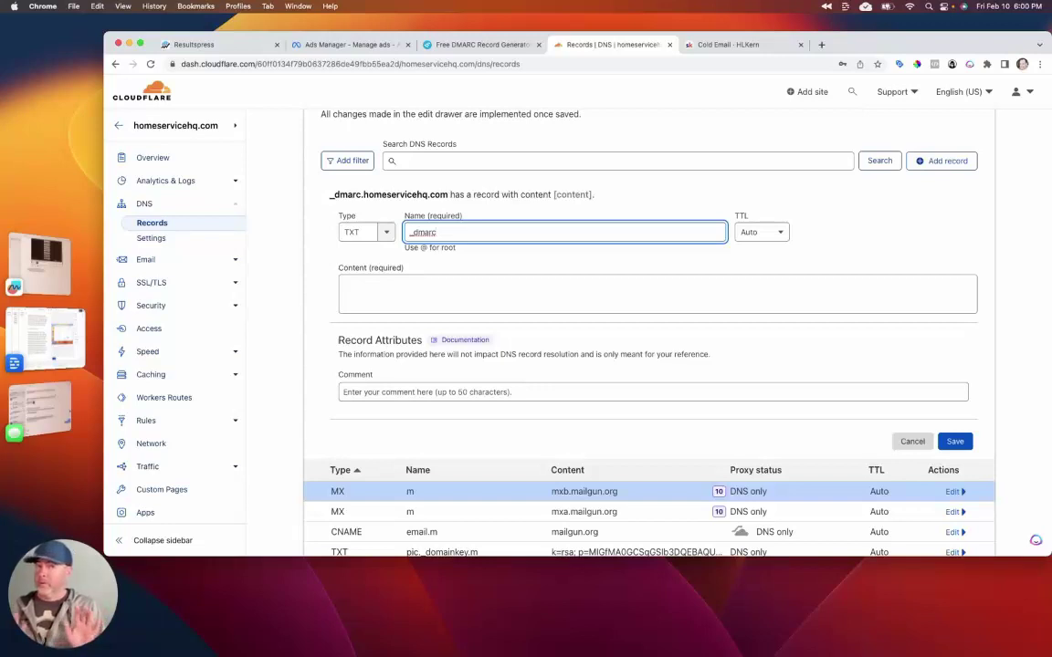
text(.m)
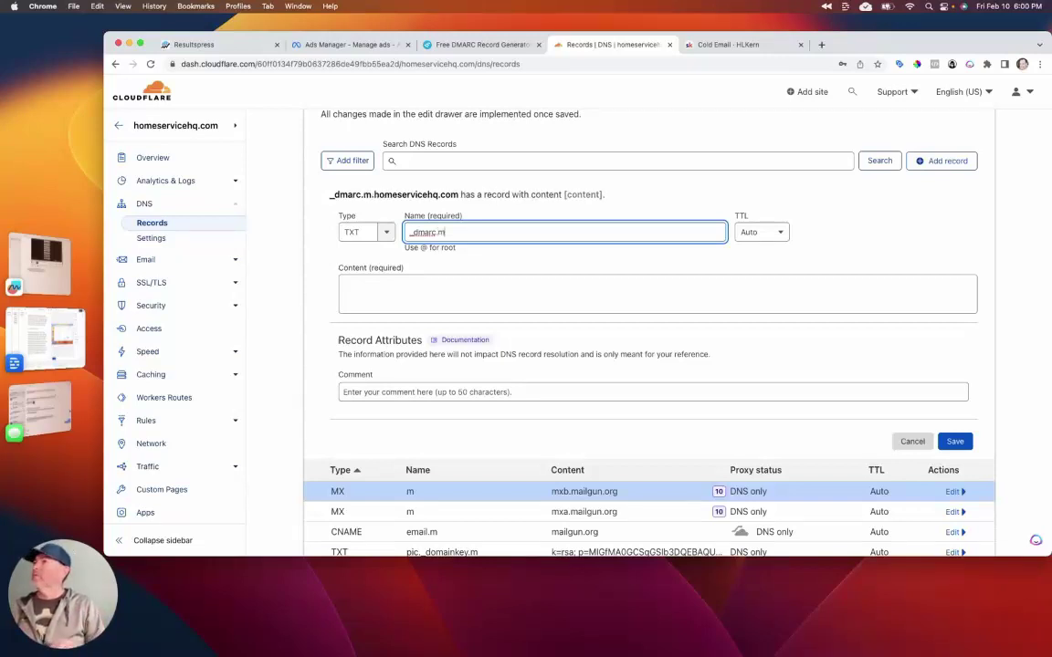
click(470, 285)
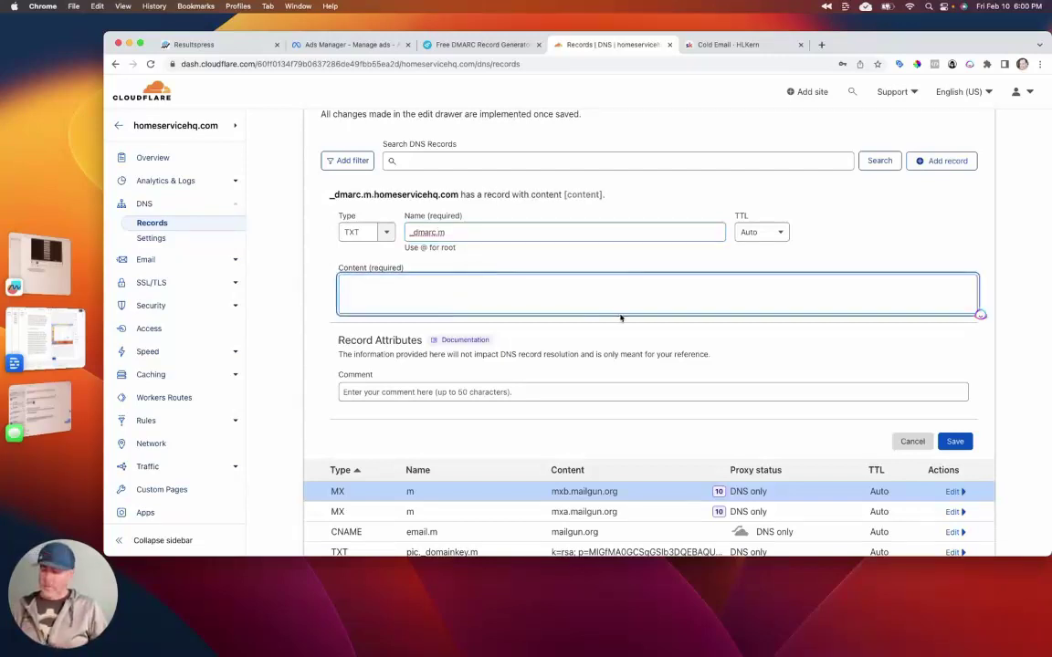
key(super+v)
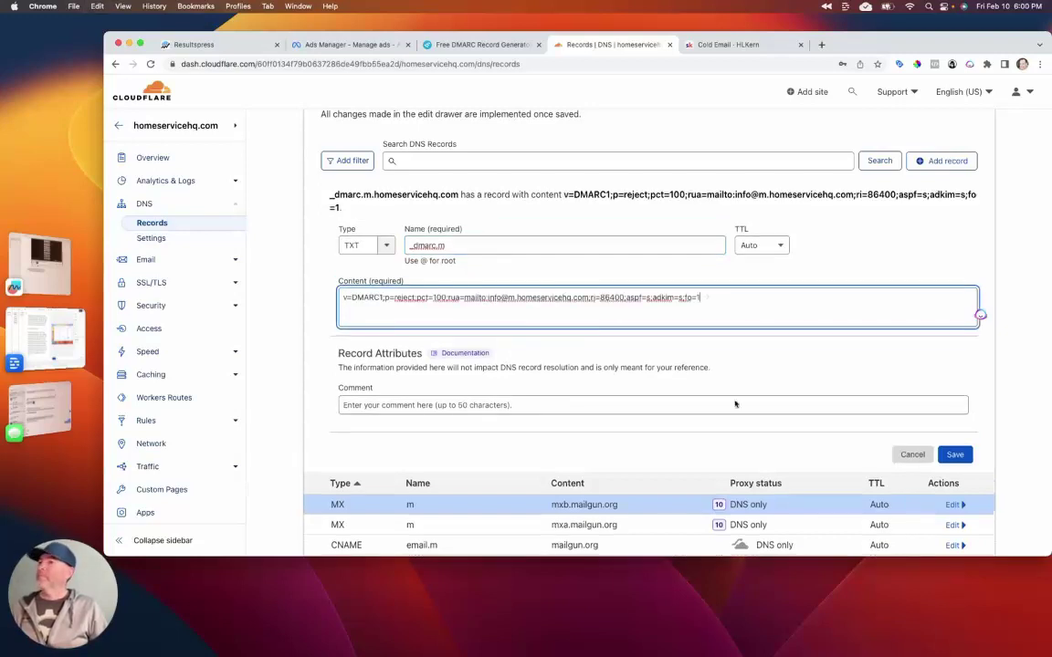
click(954, 453)
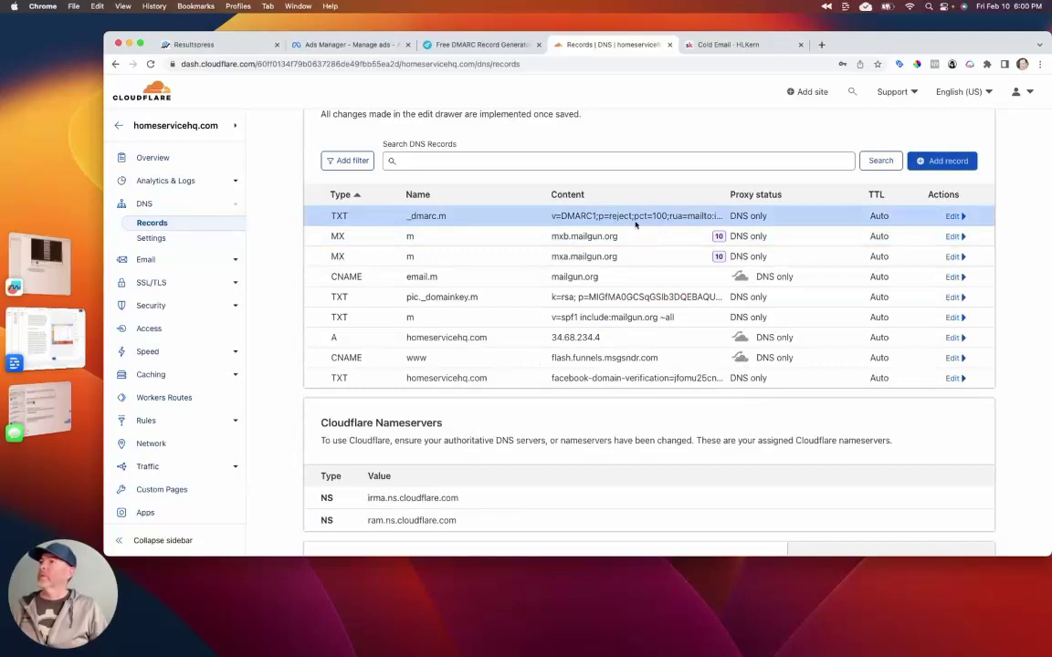
click(461, 45)
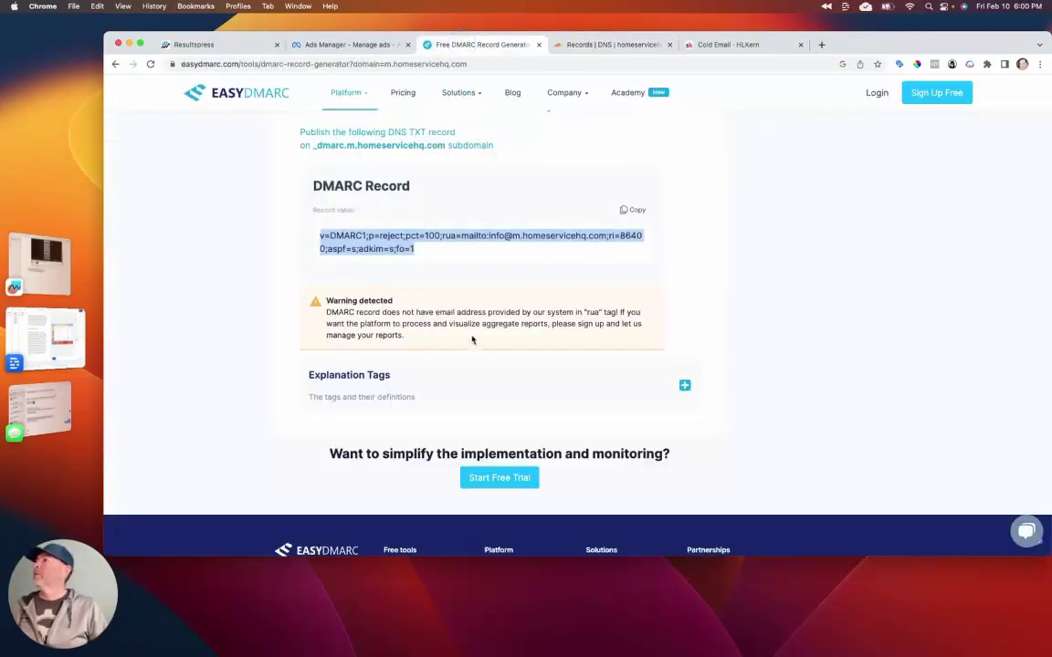
Step: Open EasyDMARC's DKIM Record Checker from the DKIM card for m.homeservicehq.com
scroll(476, 326, up, 10)
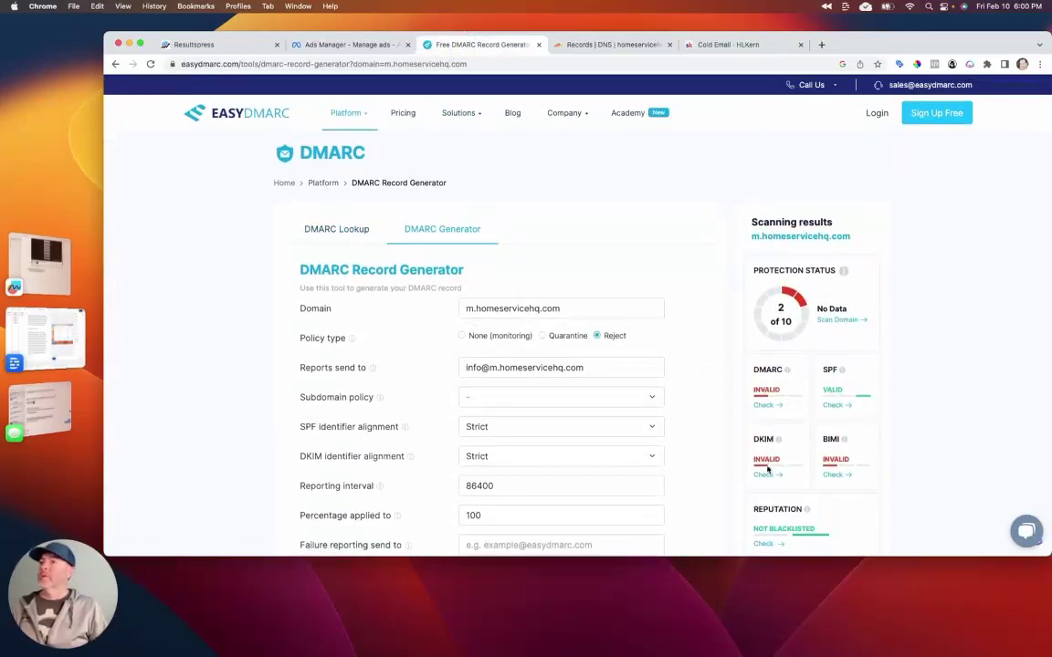
click(763, 474)
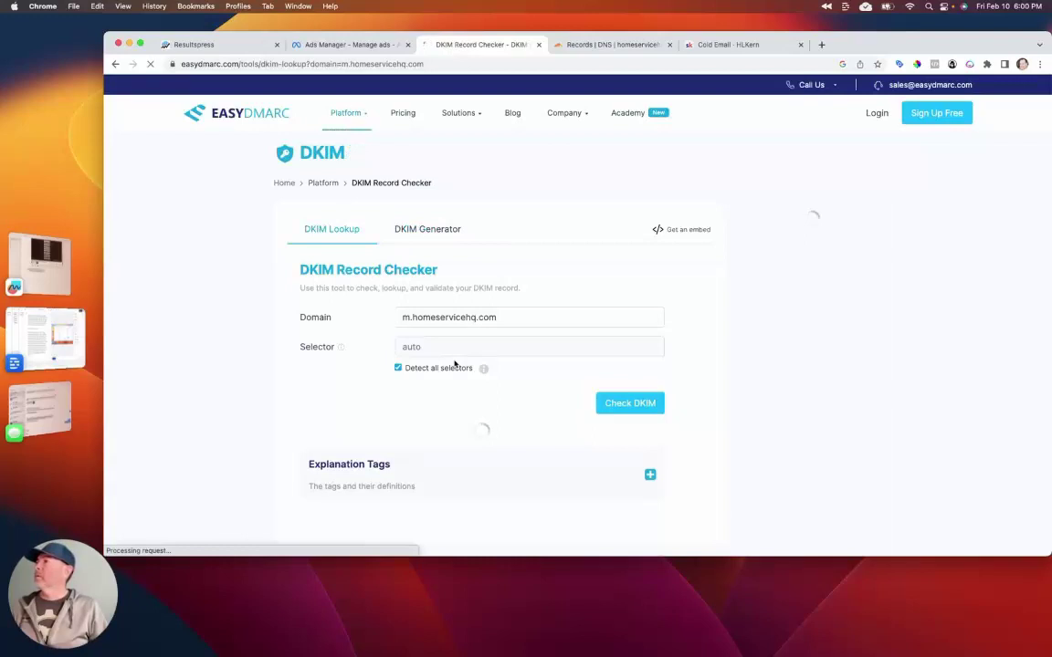
mouse_move(339, 349)
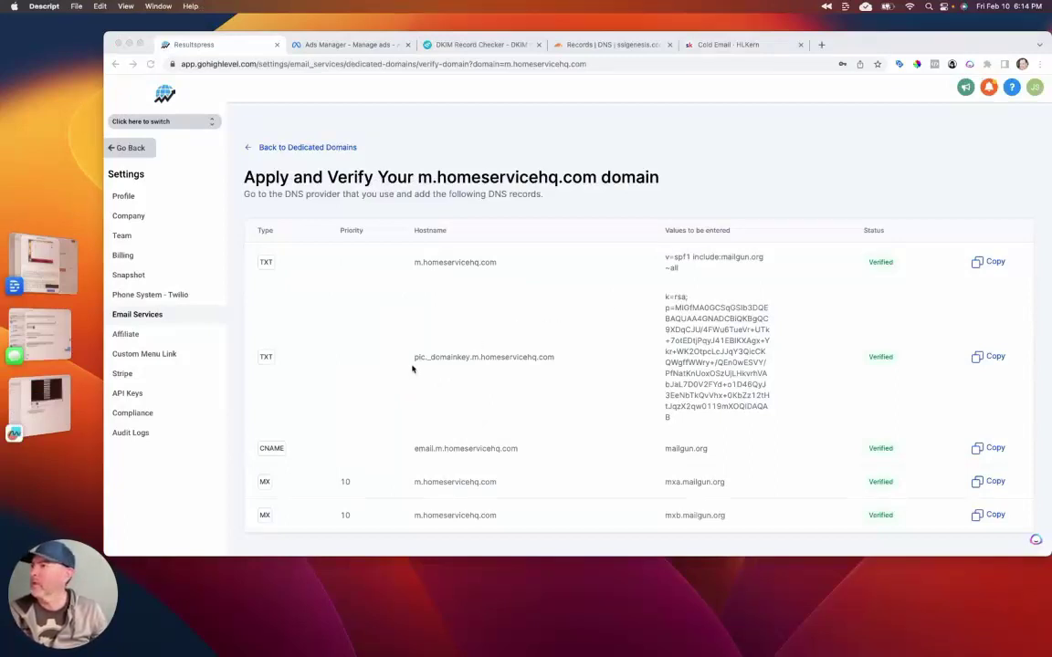
Step: Review the five Verified m.homeservicehq.com records in HighLevel, then select 'sslgenesis' in the DKIM checker's domain
scroll(563, 378, down, 1)
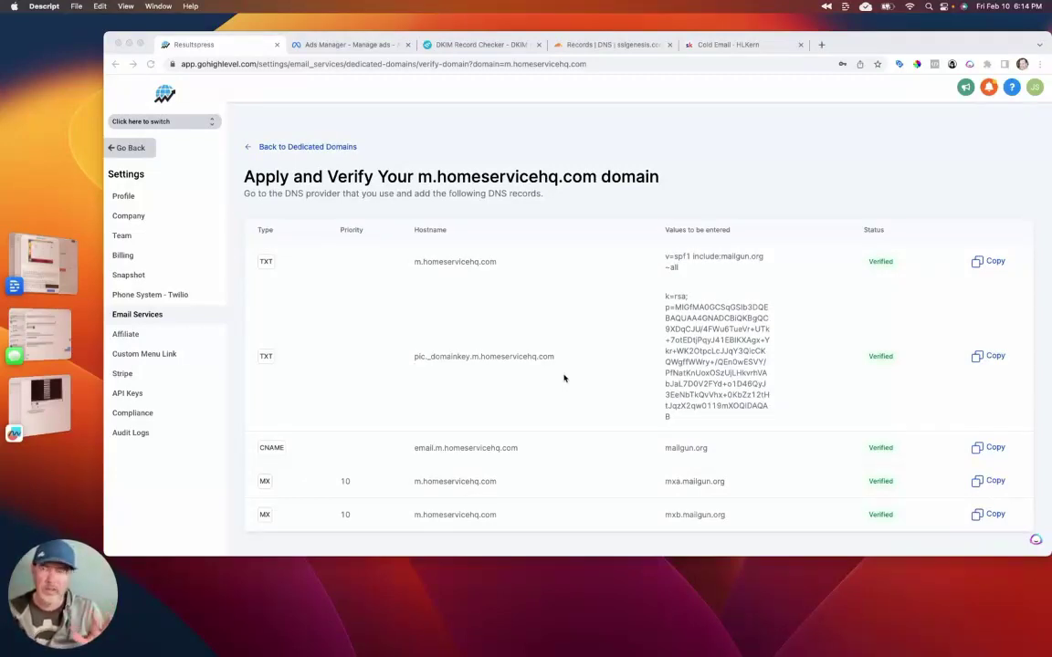
scroll(548, 372, up, 1)
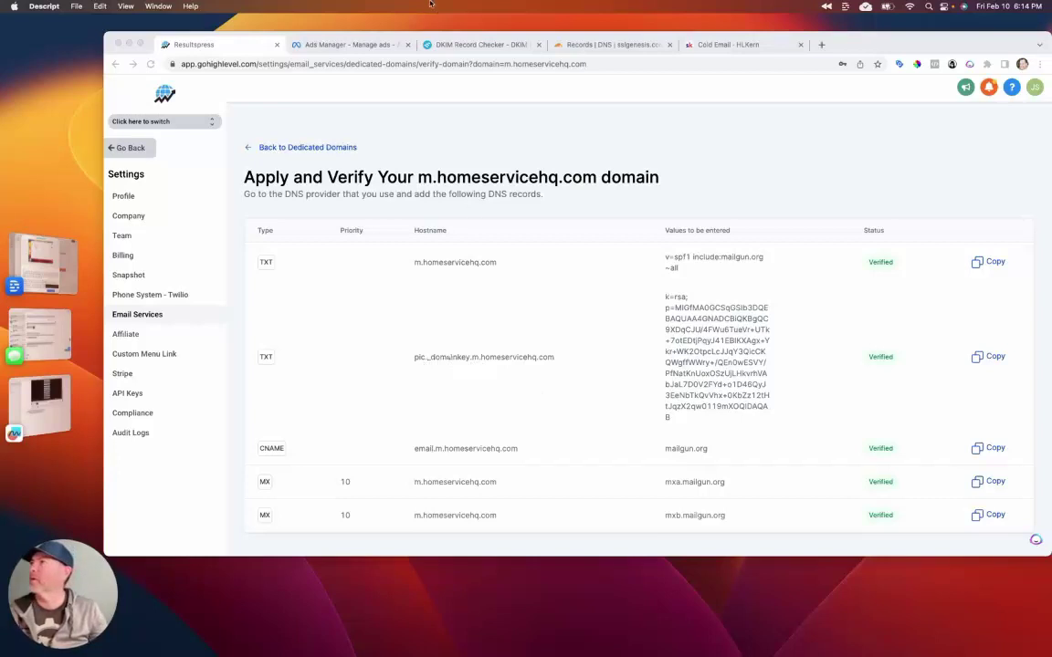
click(427, 45)
double_click(442, 302)
Step: Change the domain to m.homeservicehq.com and run the DKIM check, which finds no selectors (6/10)
key(BackSpace)
key(BackSpace)
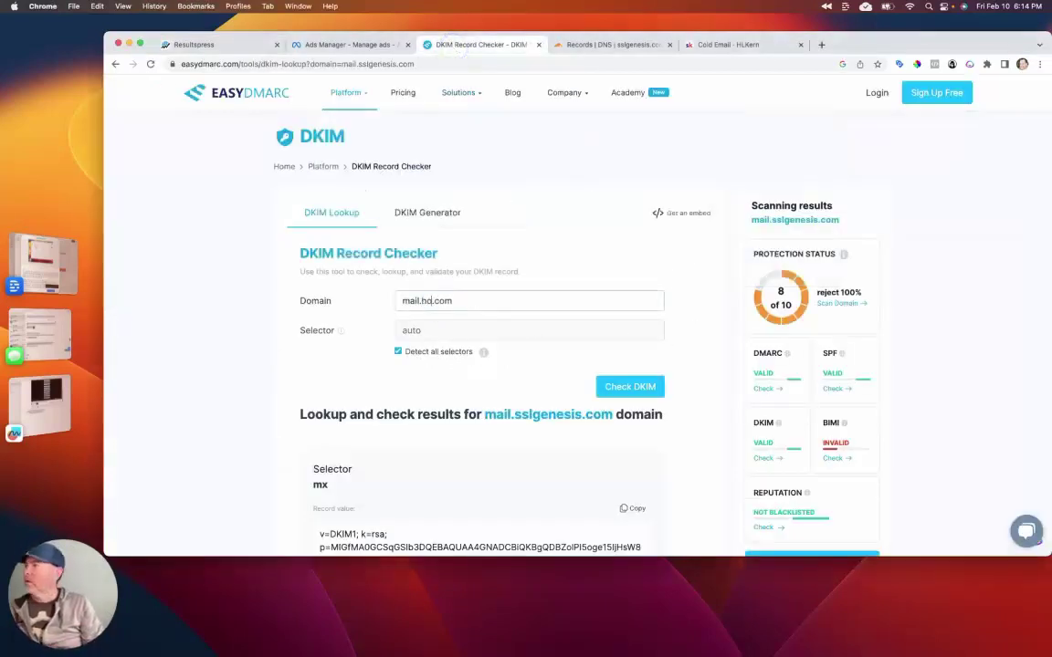
key(BackSpace)
key(BackSpace)
key(BackSpace)
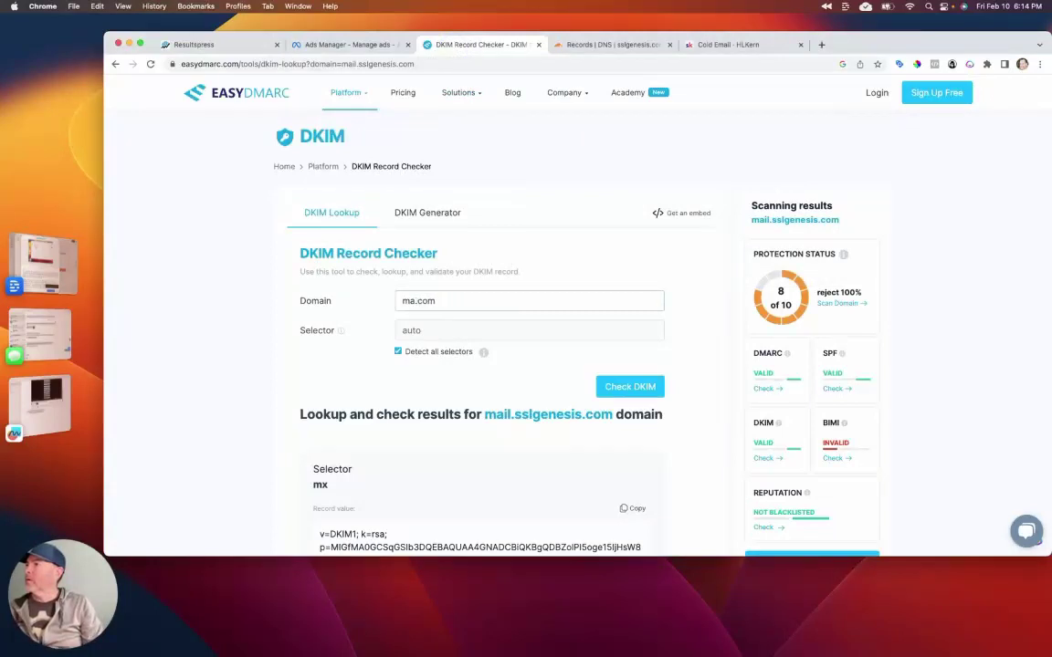
text(i)
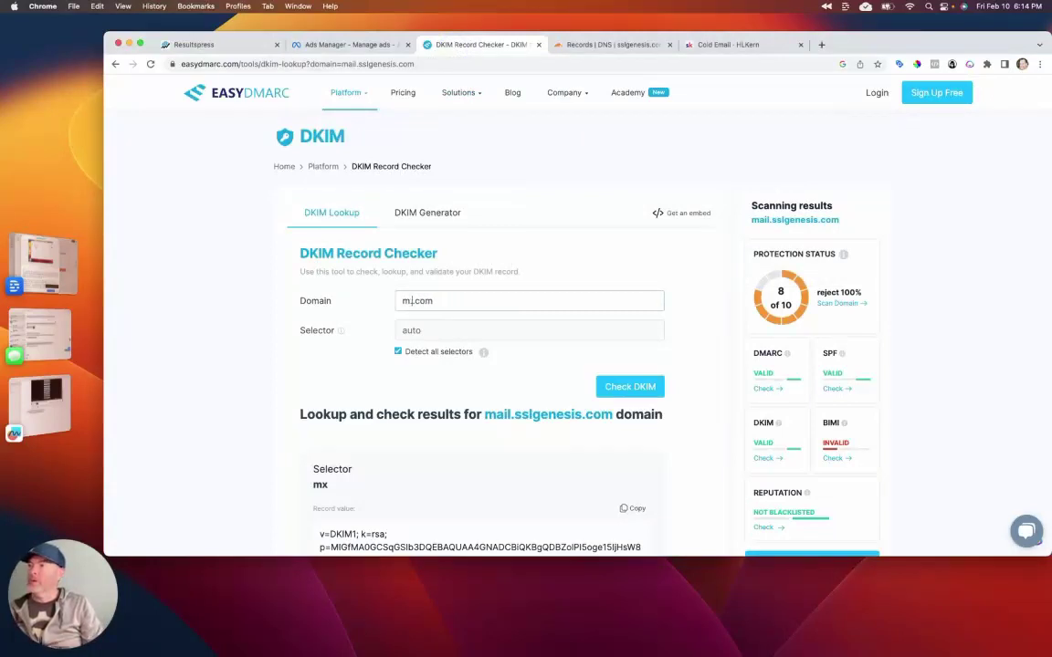
text(homserv)
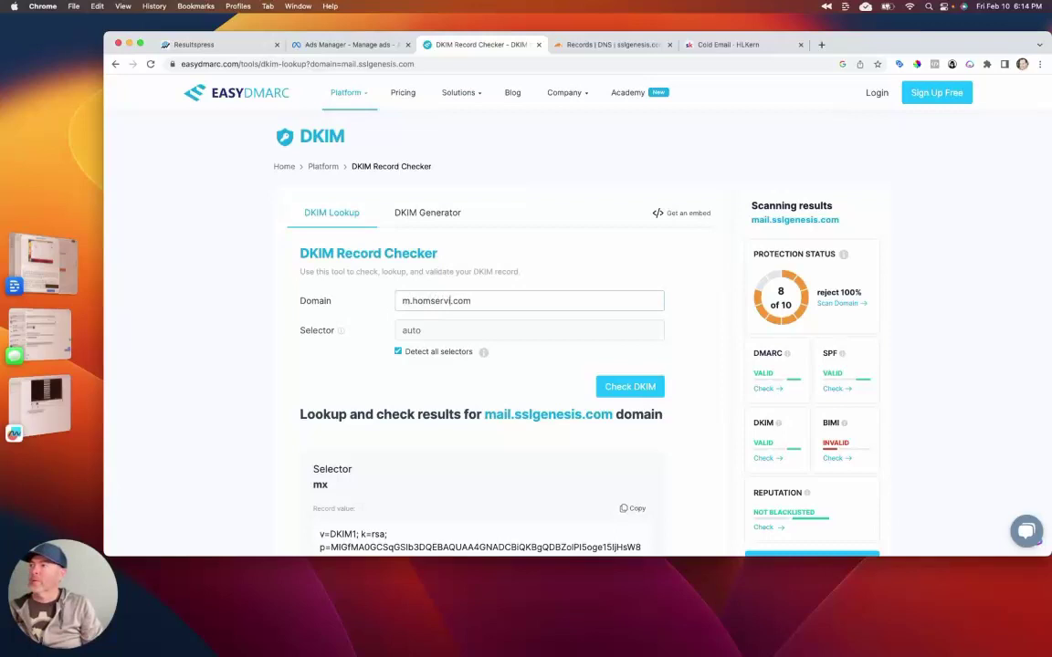
key(BackSpace)
key(BackSpace)
key(BackSpace)
key(BackSpace)
text(eservicehq)
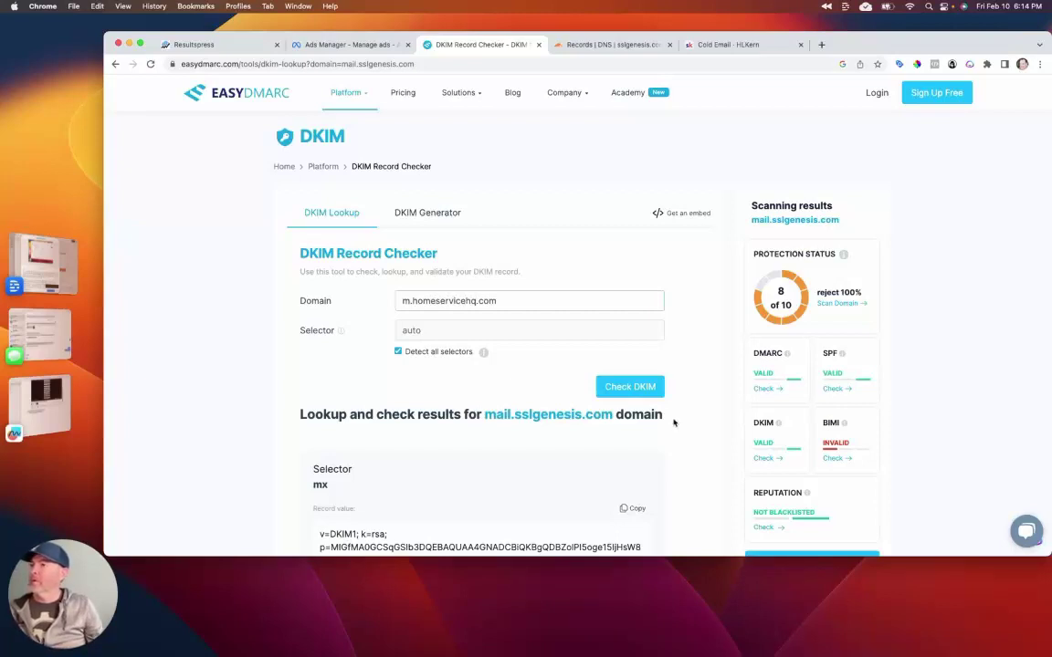
click(629, 385)
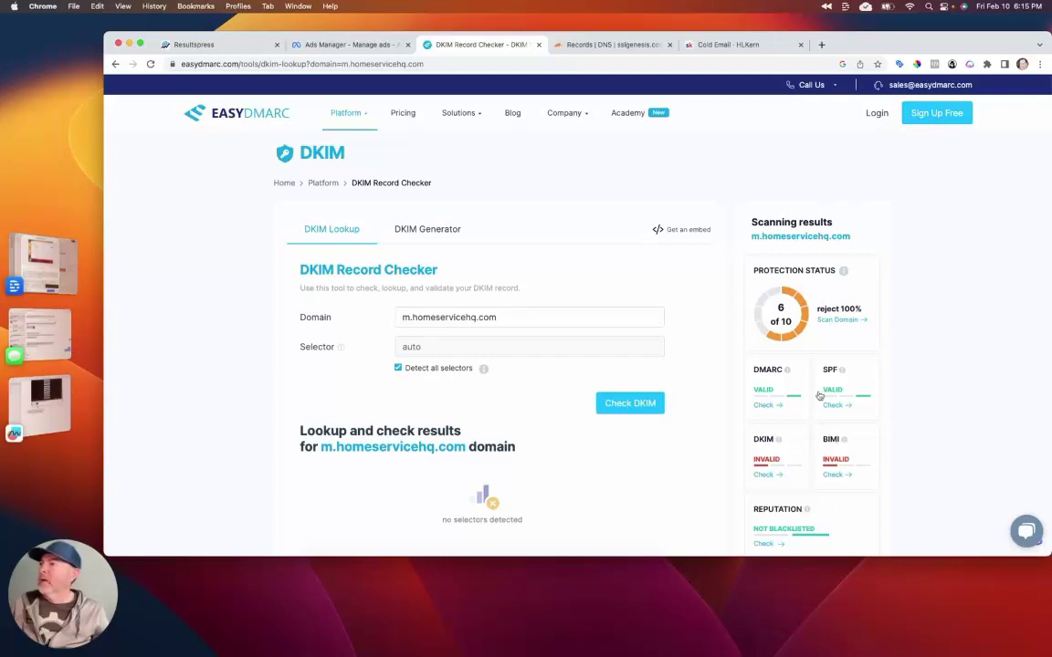
click(831, 475)
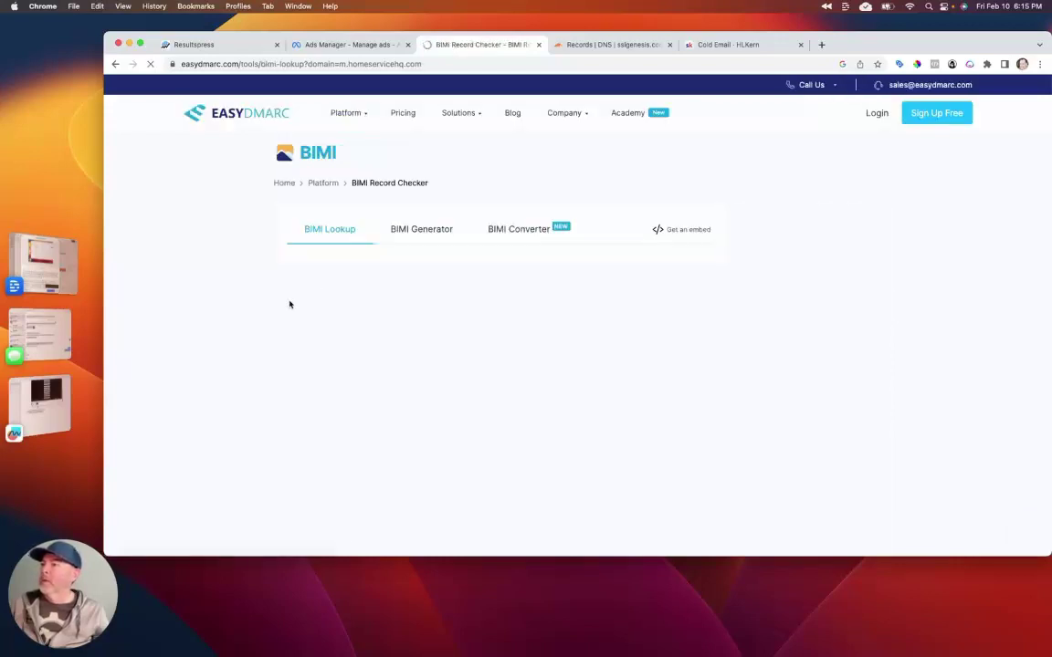
Step: Confirm no BIMI record is detected for m.homeservicehq.com, then switch to the BIMI Generator
scroll(289, 302, down, 1)
scroll(290, 302, down, 2)
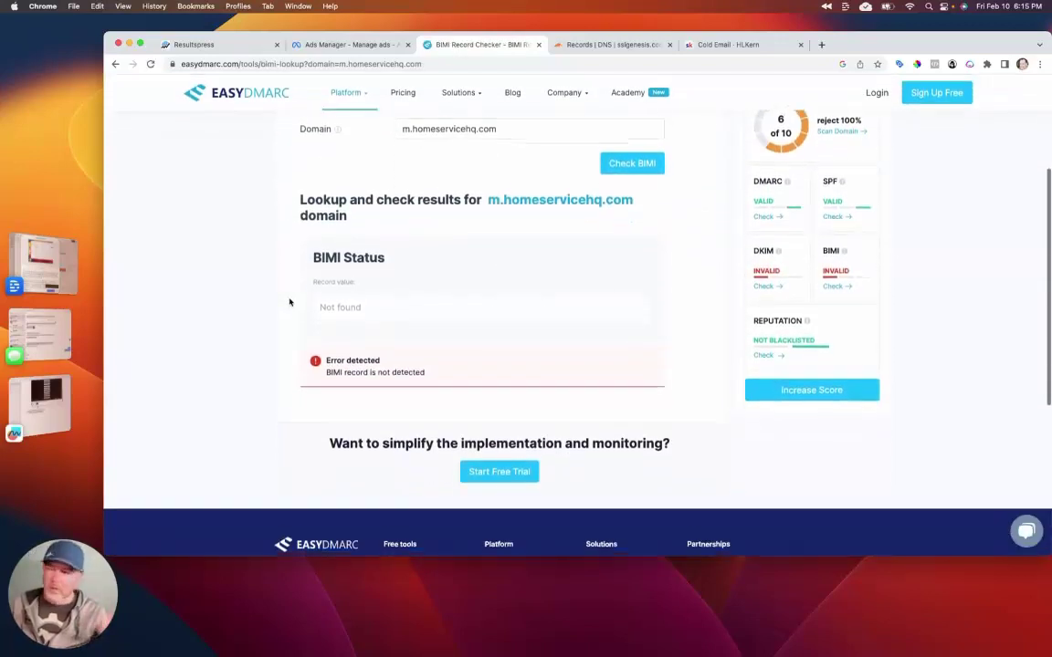
scroll(292, 302, up, 2)
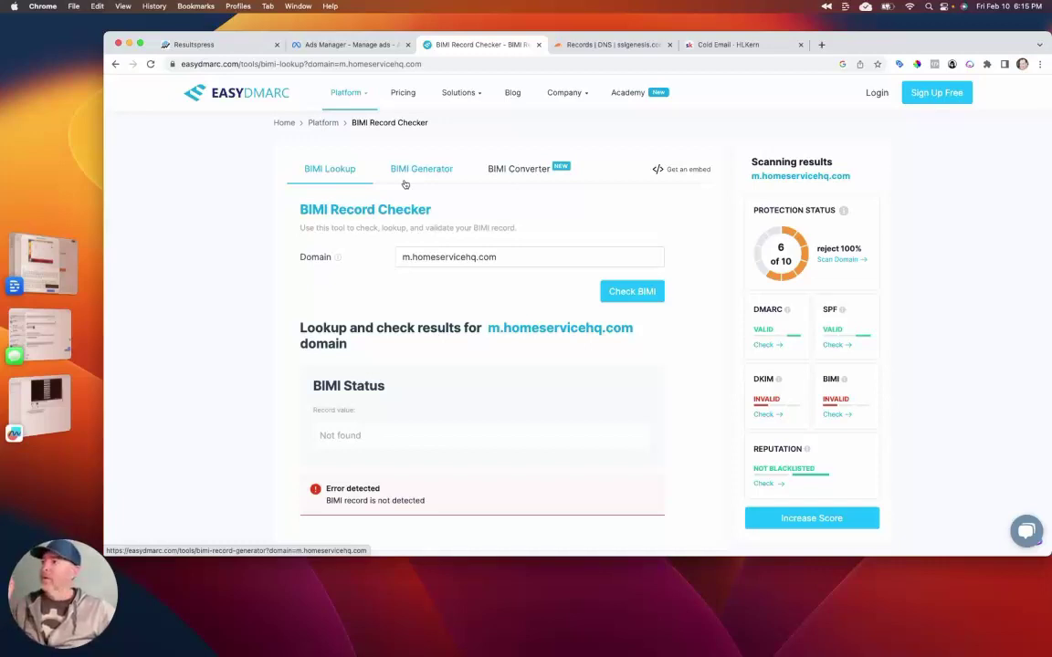
click(404, 180)
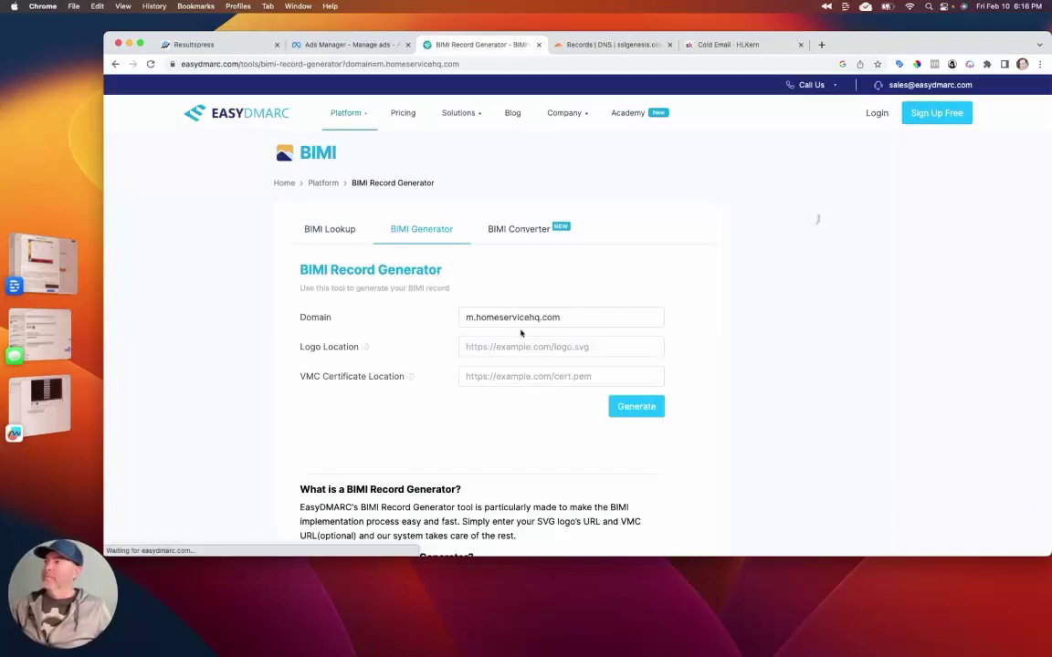
click(493, 346)
key(Down)
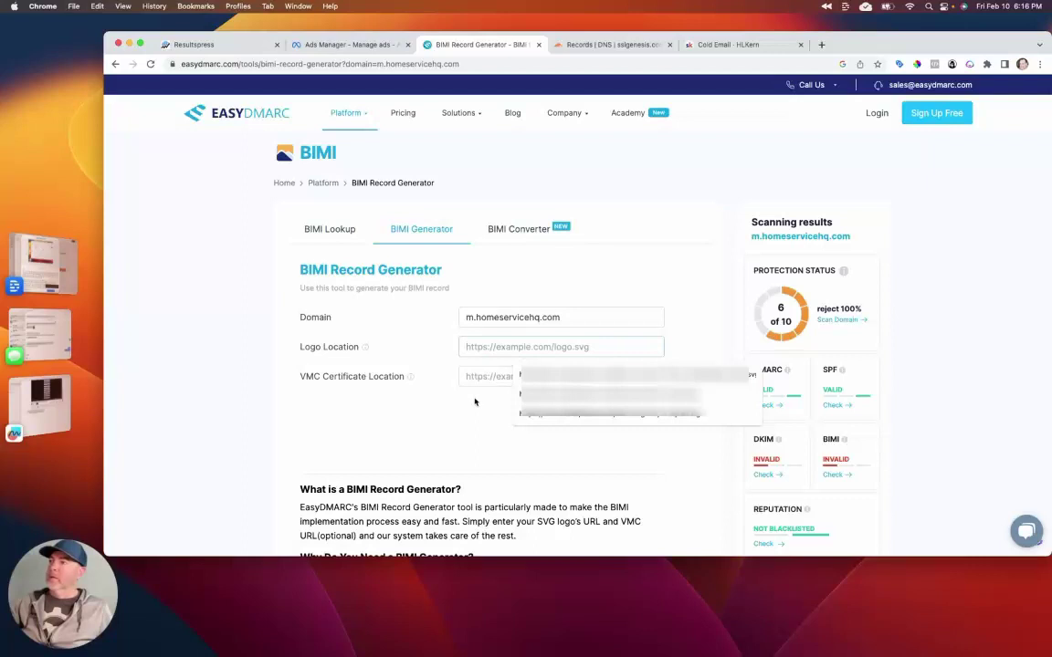
key(Down)
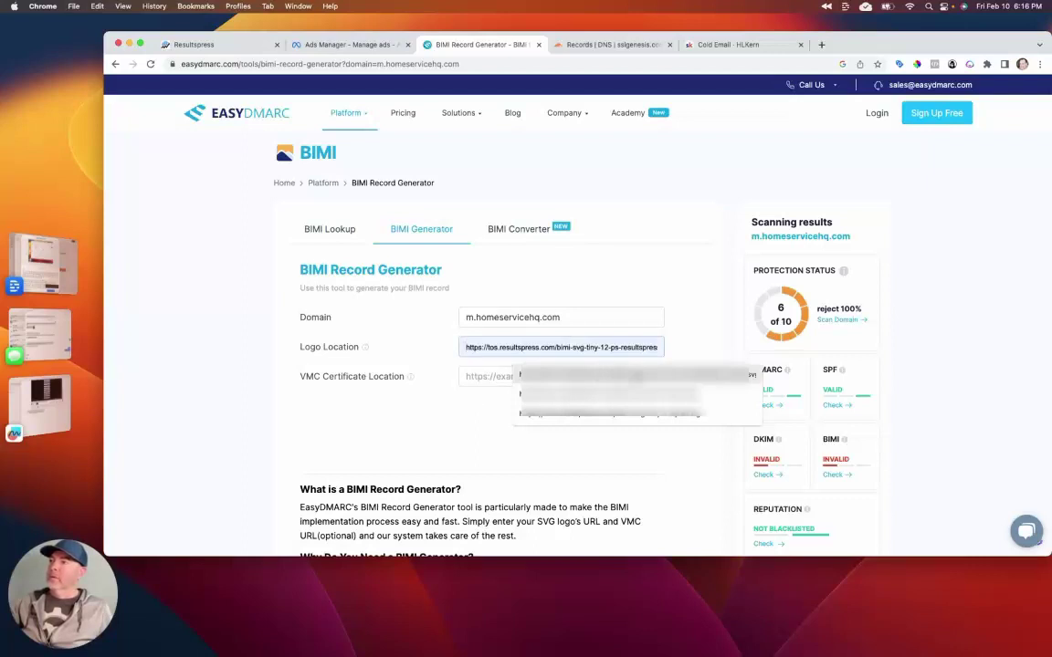
click(357, 390)
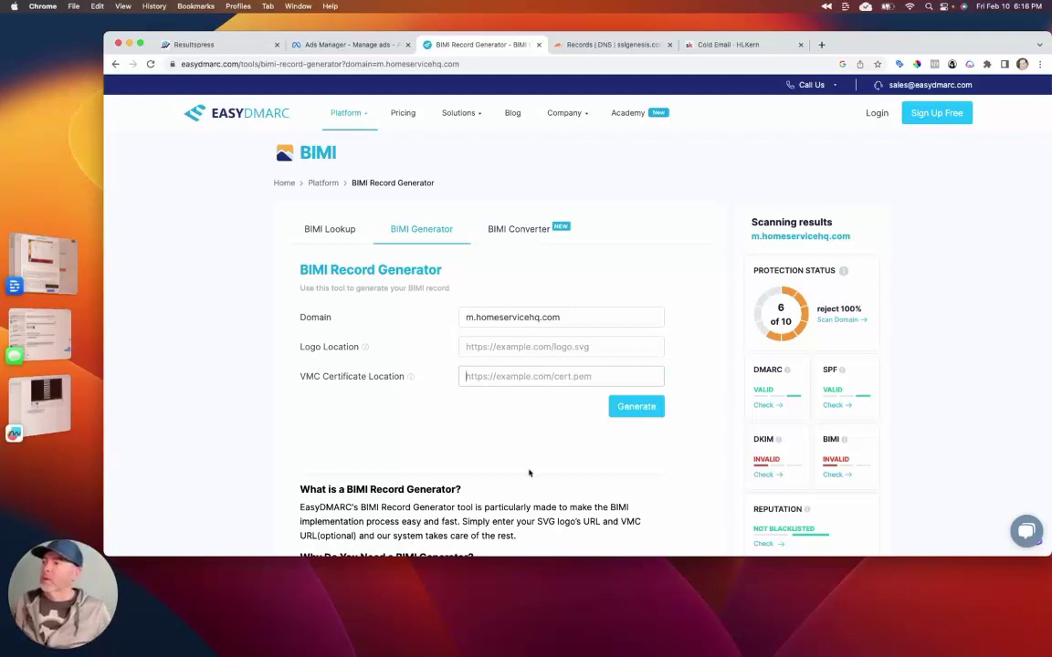
scroll(507, 420, down, 5)
scroll(526, 461, up, 3)
scroll(526, 461, up, 2)
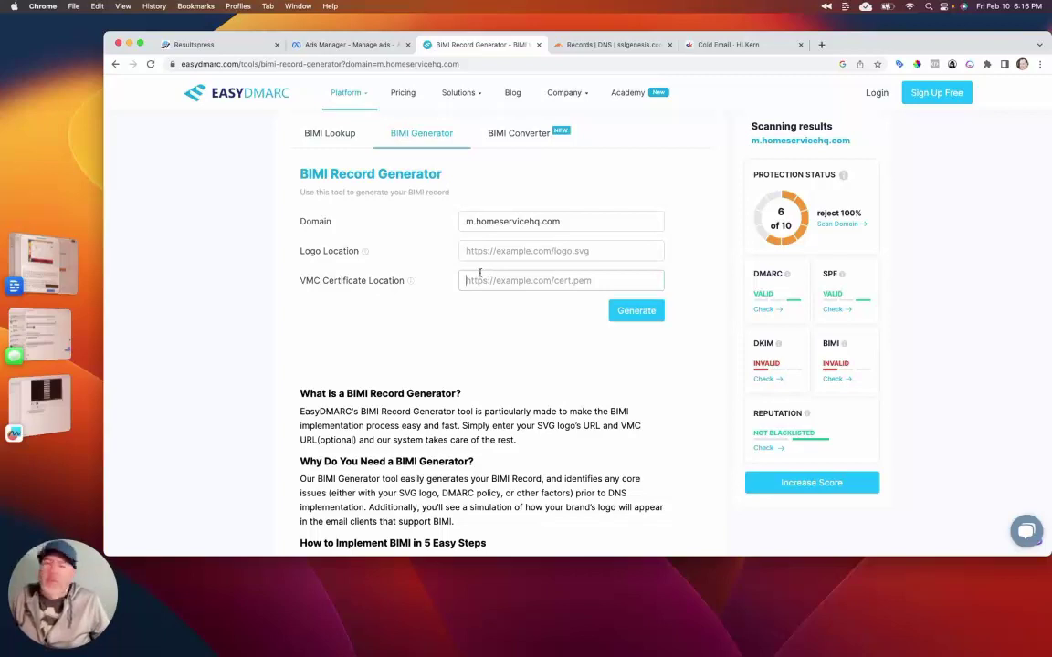
mouse_move(346, 93)
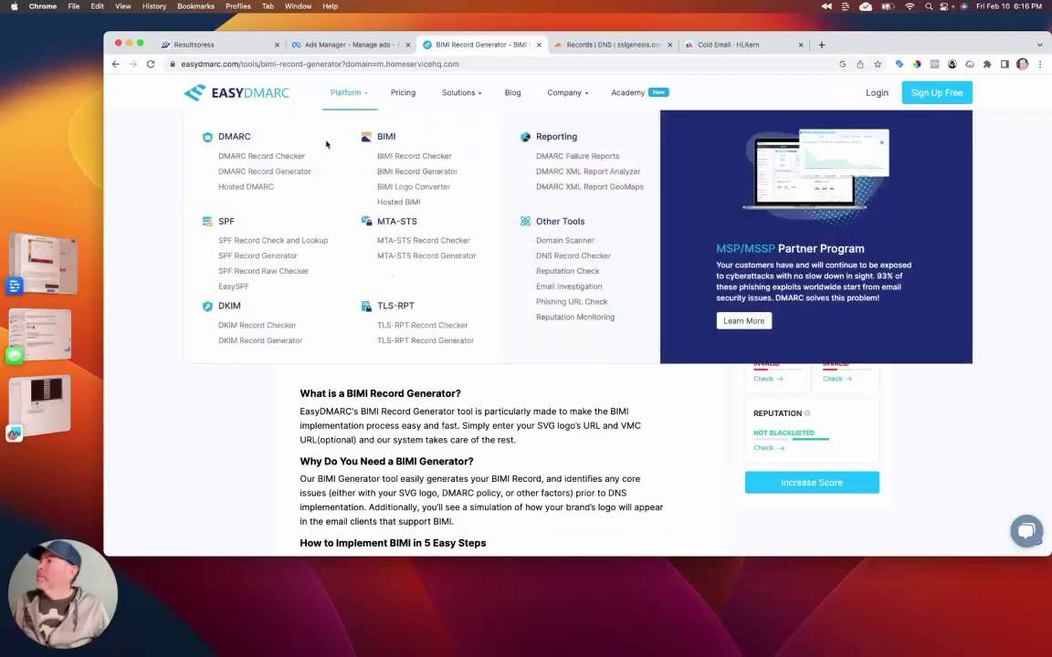